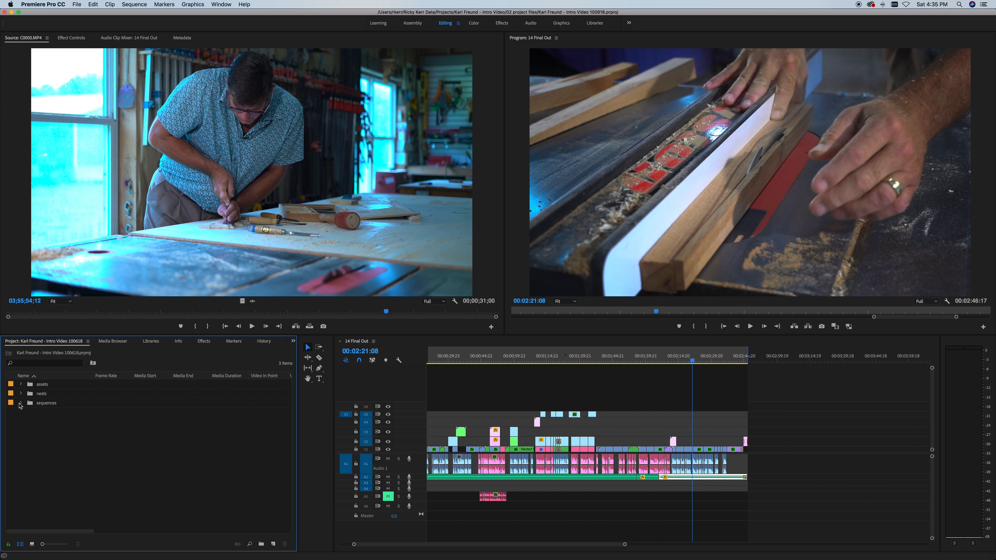
Step: Expand the 17-item sequences bin and zoom the timeline out to fit all of 14 Final Out
left_click(22, 404)
left_click(21, 403)
left_click(21, 403)
left_click(21, 403)
left_click(22, 403)
left_click_drag(624, 544, 681, 544)
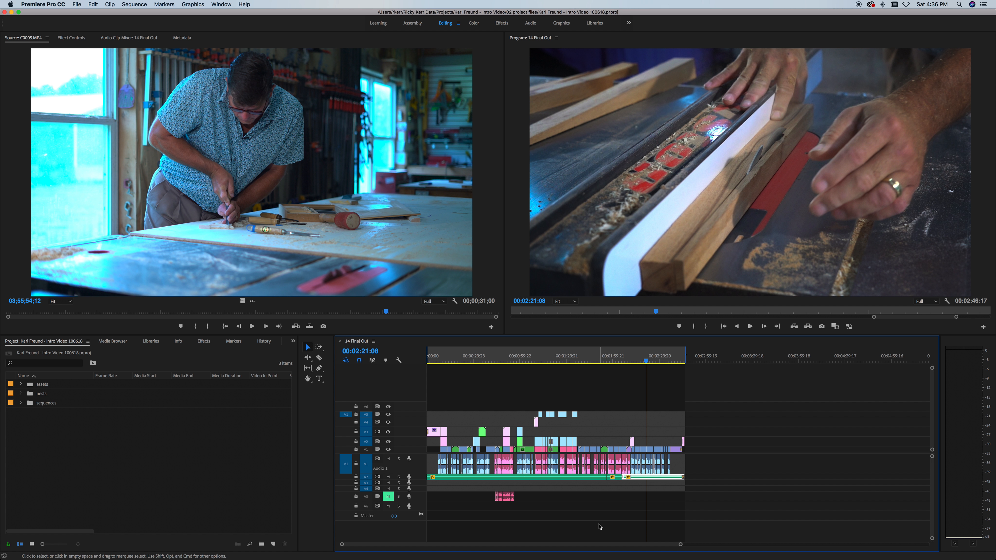
left_click(586, 495)
Step: Bring the Finder Projects window over Premiere and reposition it, checking Back and Forward
mouse_move(586, 559)
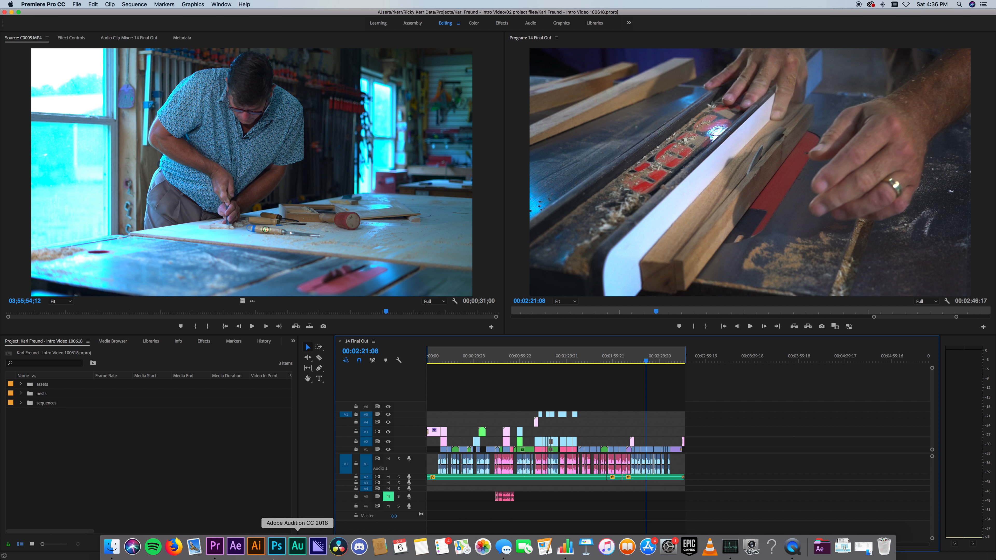
left_click(112, 547)
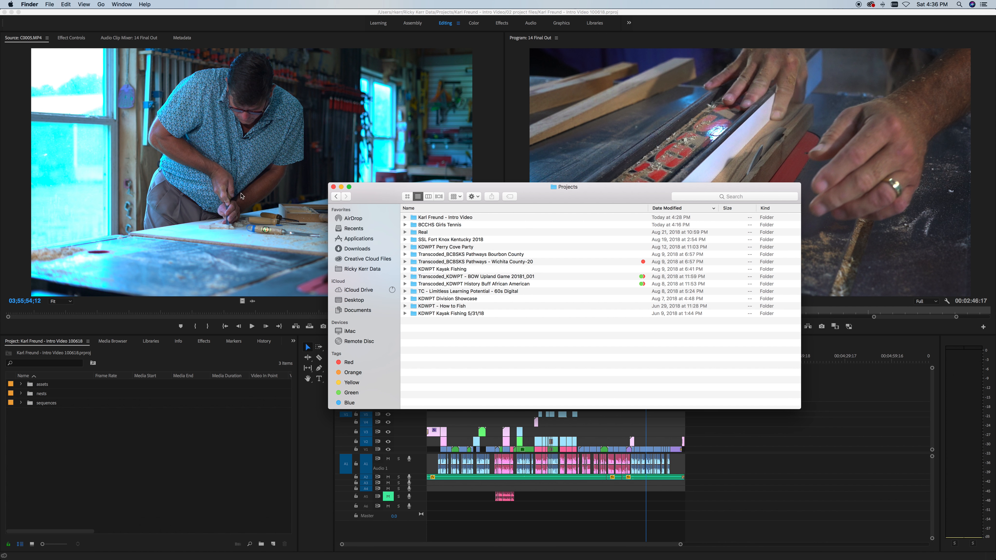
left_click_drag(365, 198, 464, 130)
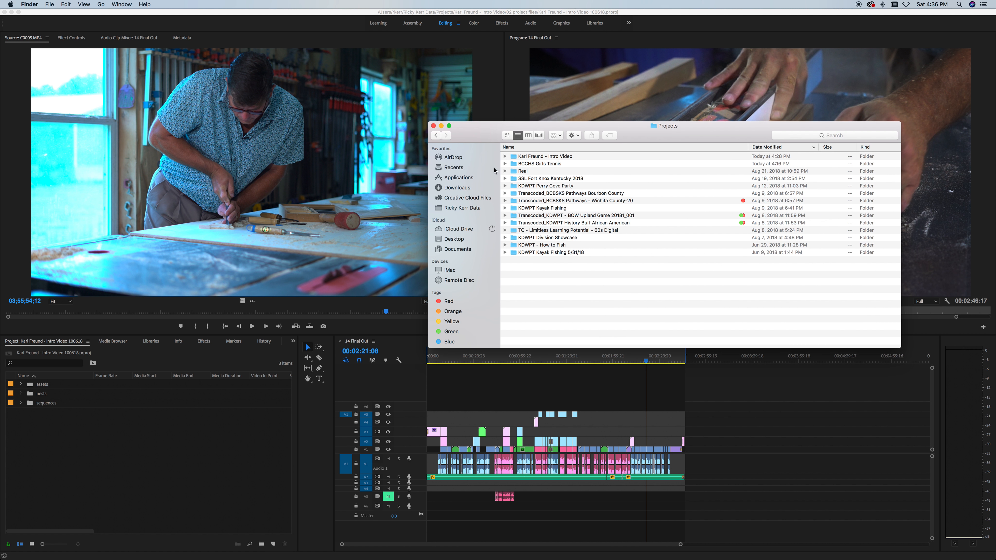
left_click(523, 156)
left_click(553, 276)
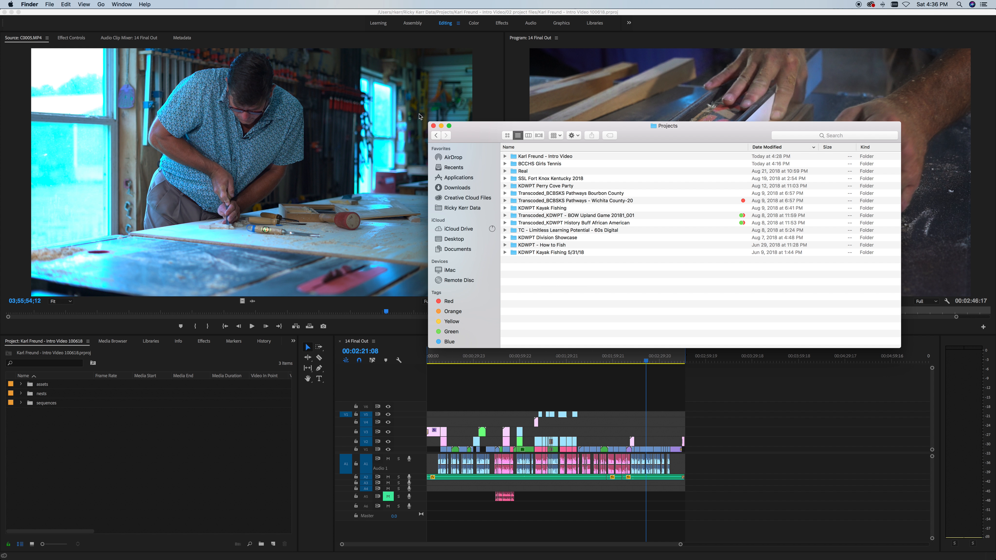
left_click(437, 136)
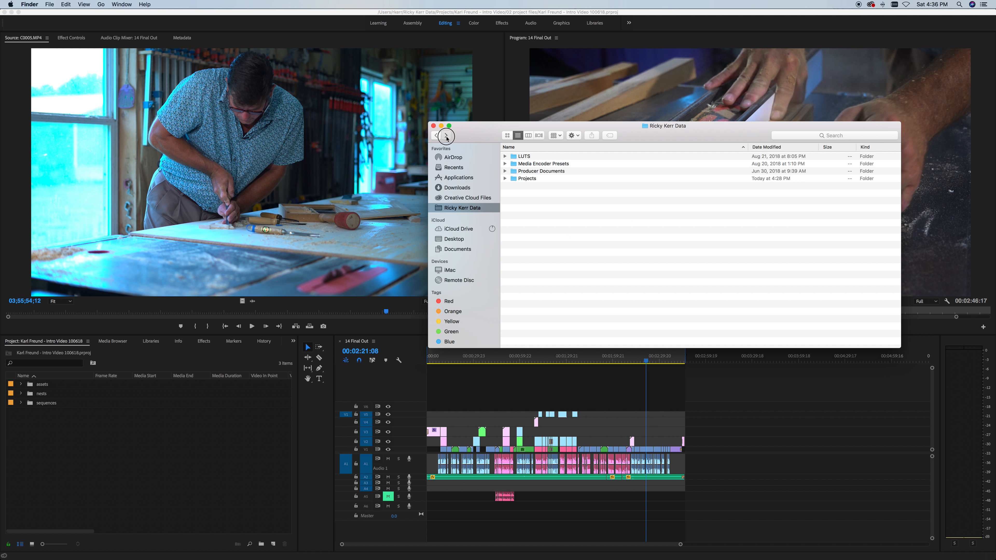
left_click(446, 136)
left_click_drag(486, 138, 458, 178)
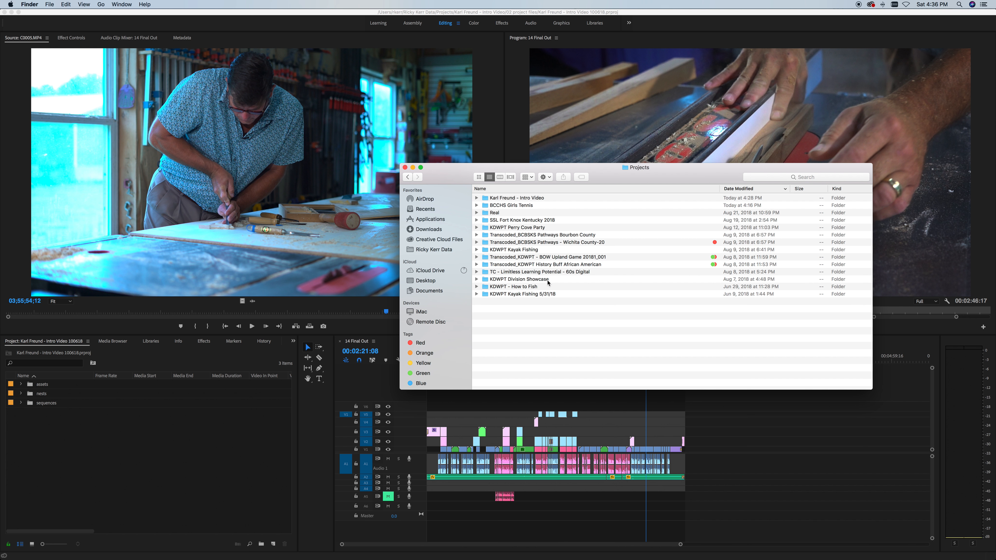
Step: Select the Intro Video project folder in the Projects list
left_click(493, 197)
left_click(512, 198)
left_click(513, 221)
left_click(497, 198)
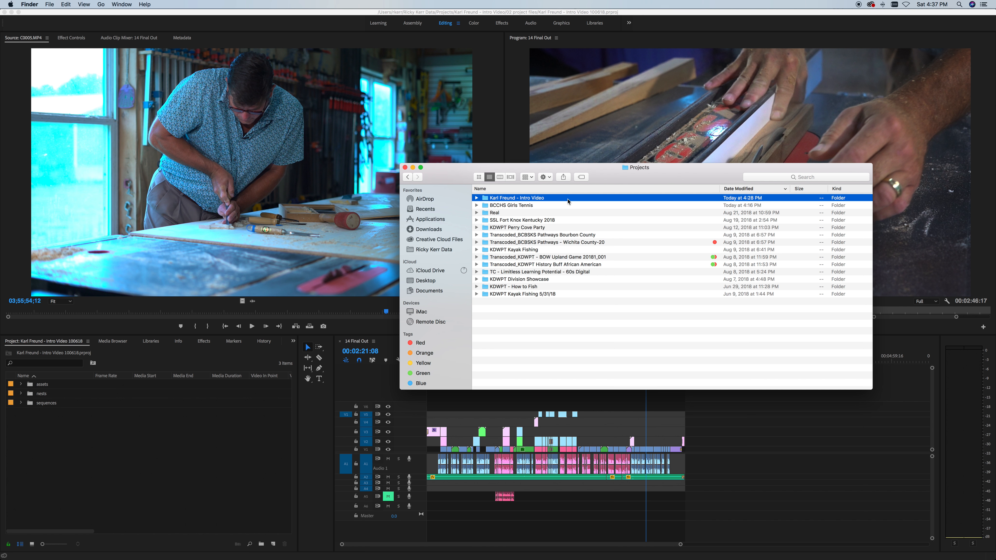
left_click(509, 205)
left_click(505, 197)
Step: Sort the project folders by name and open the Intro Video folder
left_click(502, 189)
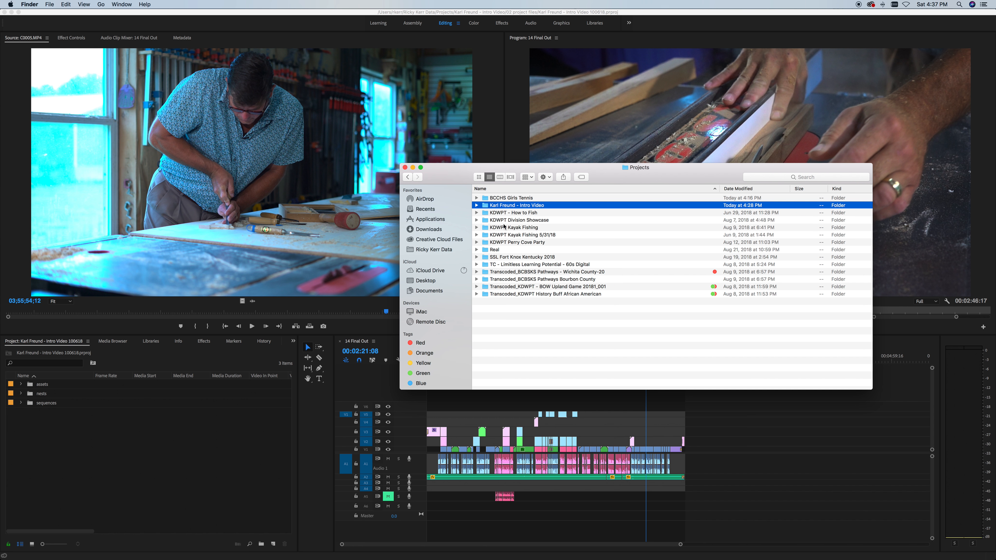
left_click(502, 212)
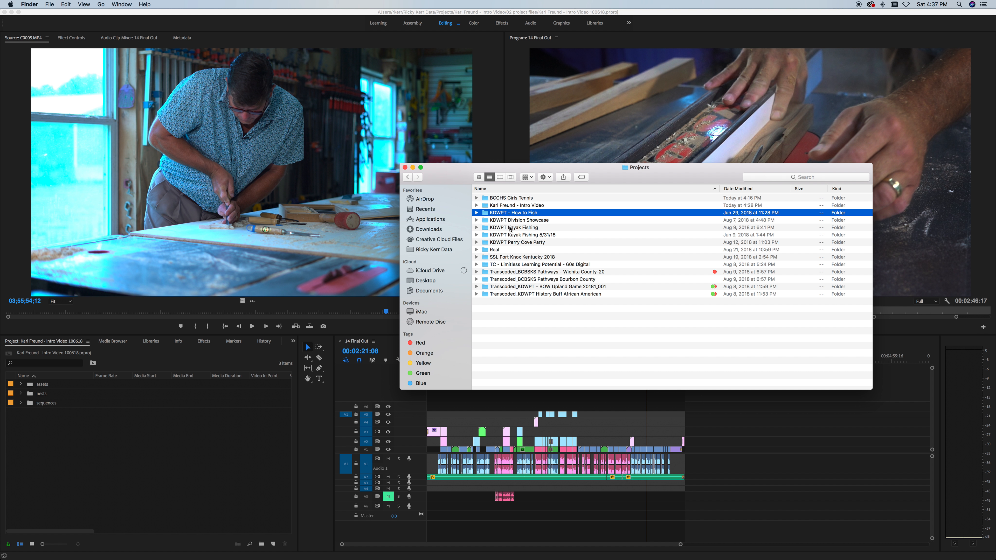
left_click(510, 205)
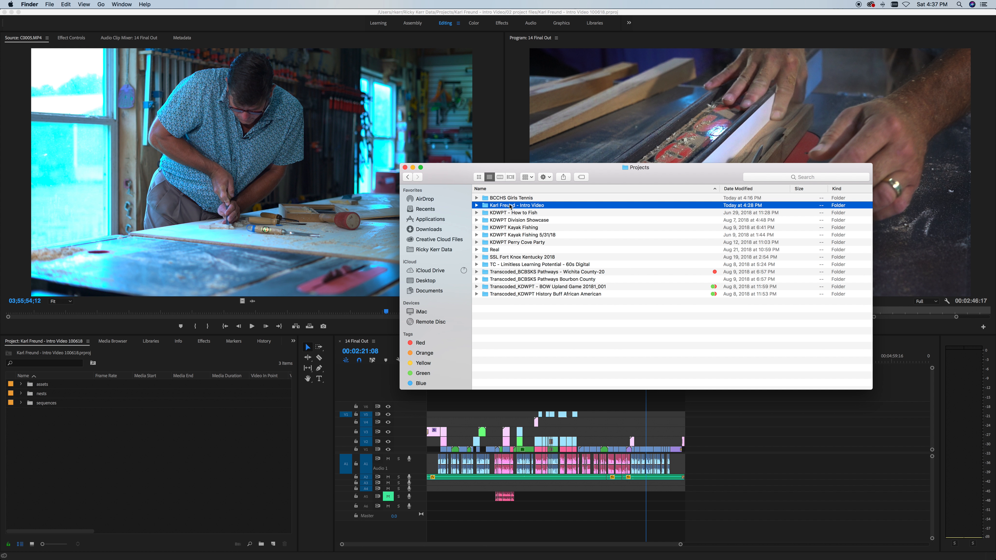
left_click(503, 207)
left_click(499, 221)
left_click(493, 205)
double_click(488, 206)
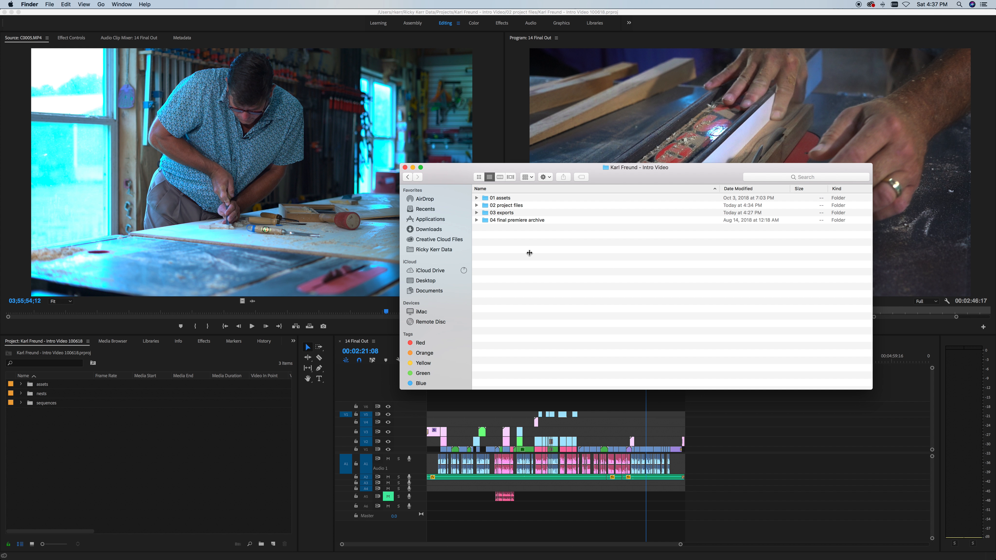
left_click(477, 198)
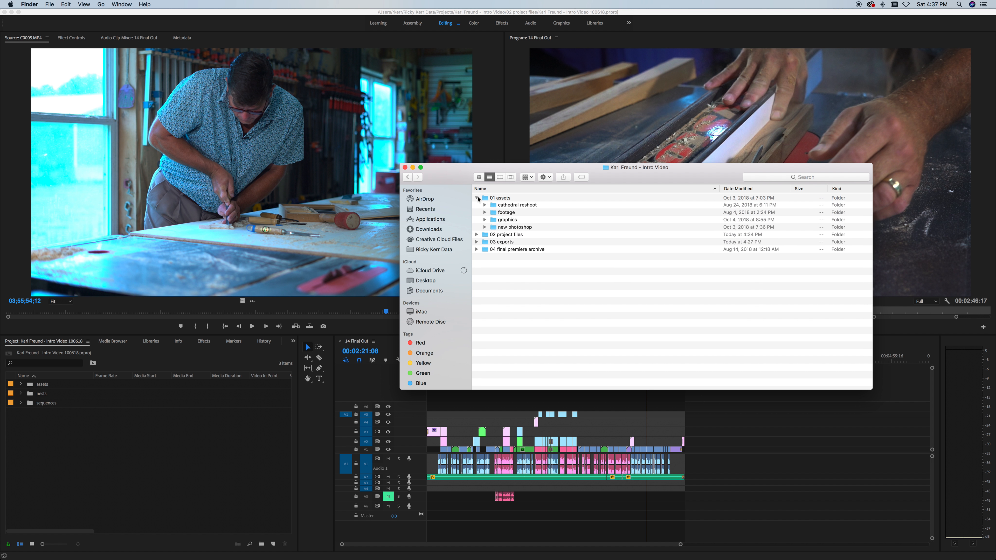
left_click(500, 200)
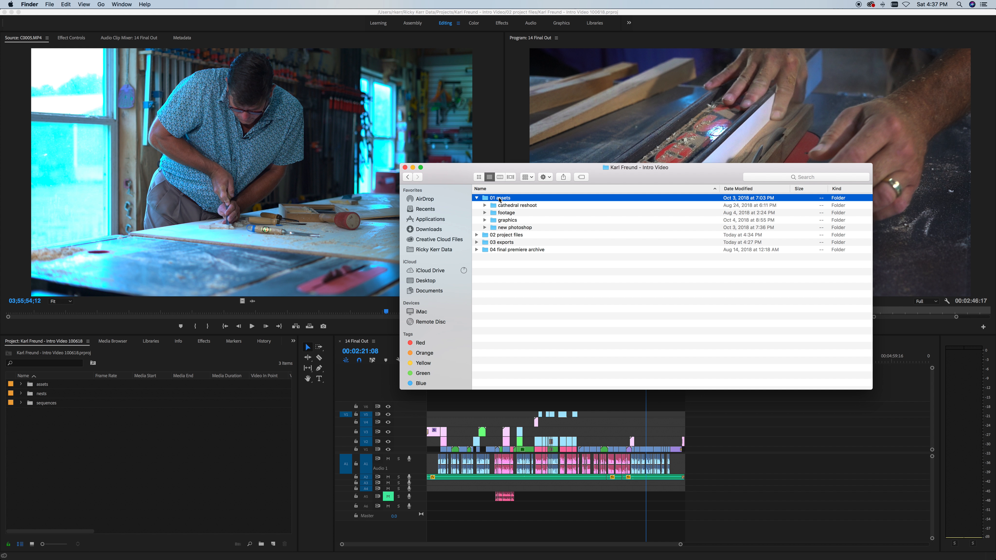
left_click(485, 206)
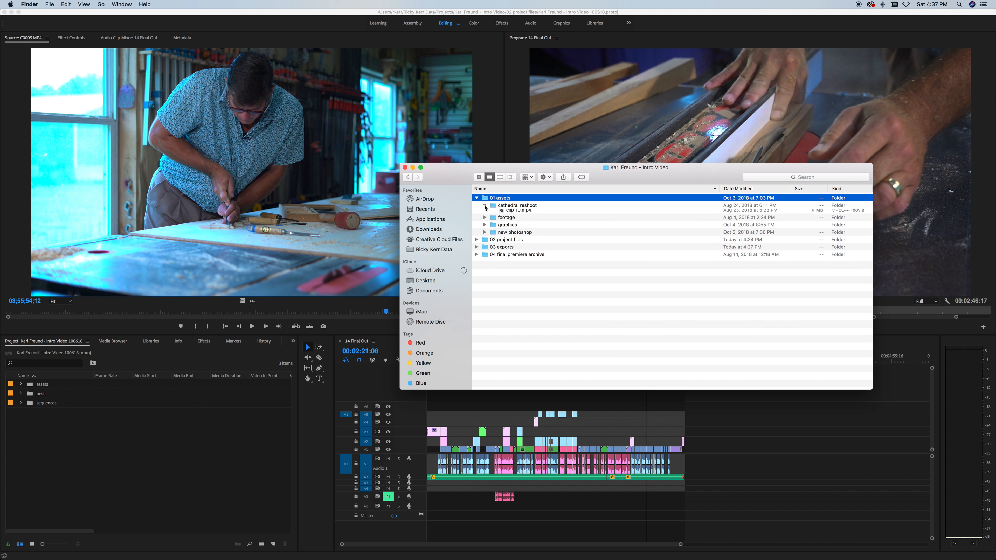
left_click(485, 206)
left_click(514, 206)
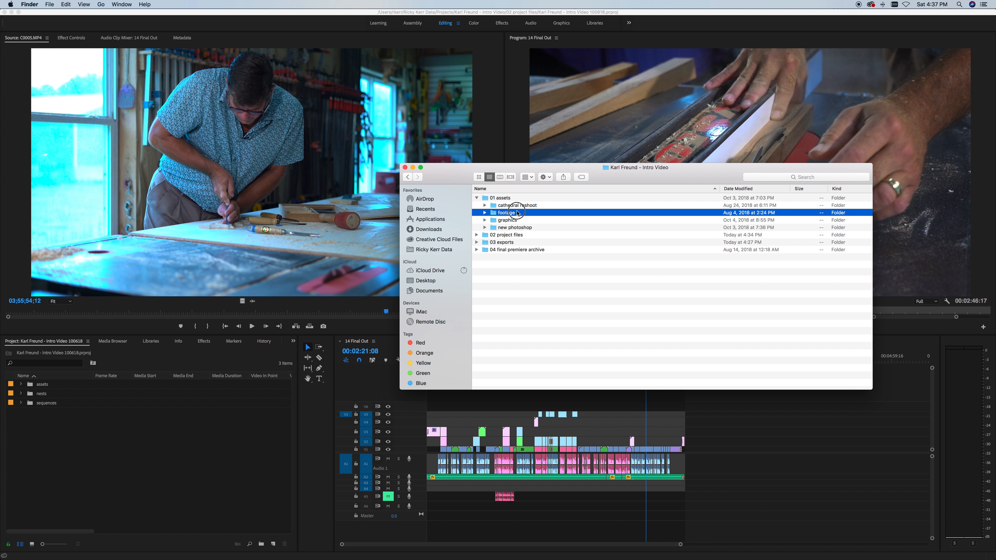
left_click(487, 213)
key("Right")
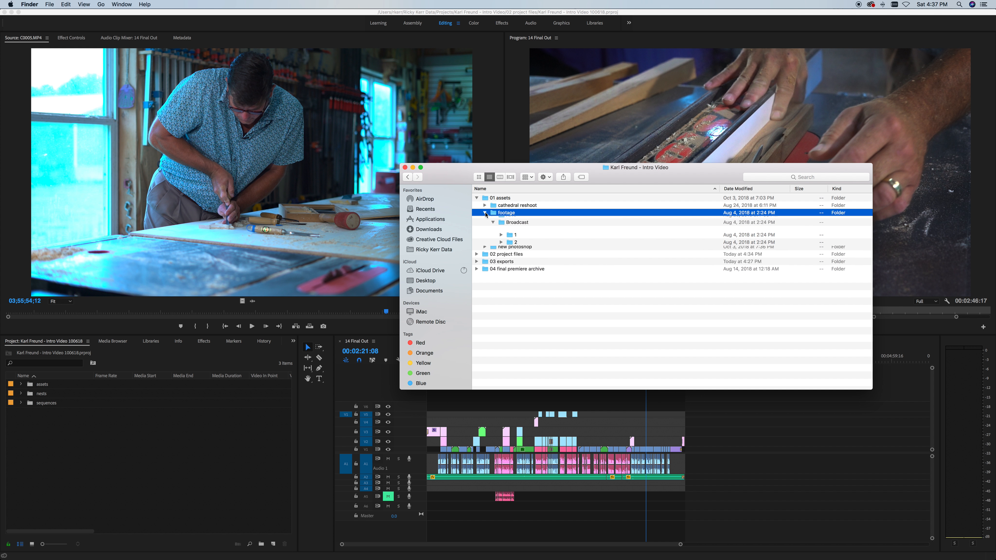
key("Down")
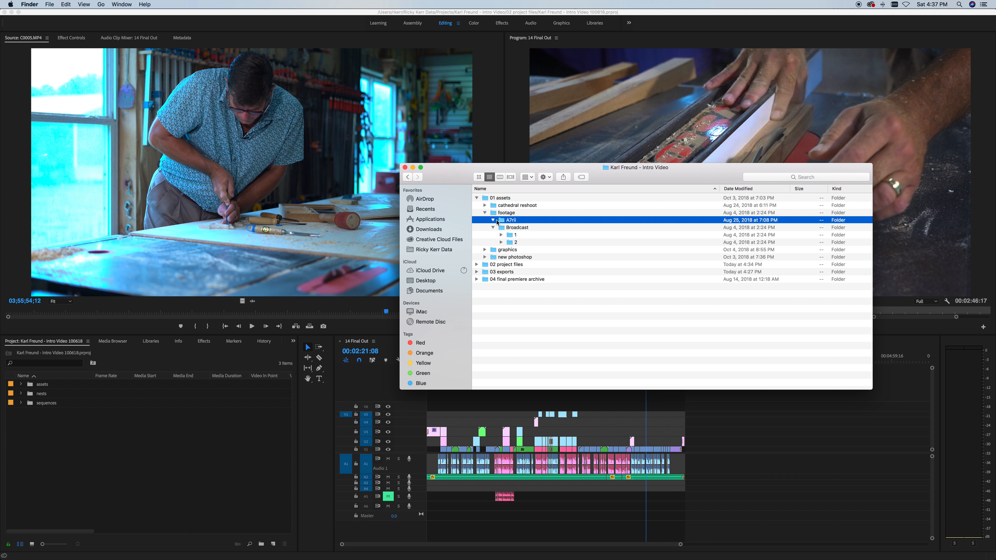
key("Right")
key("Left")
left_click(493, 228)
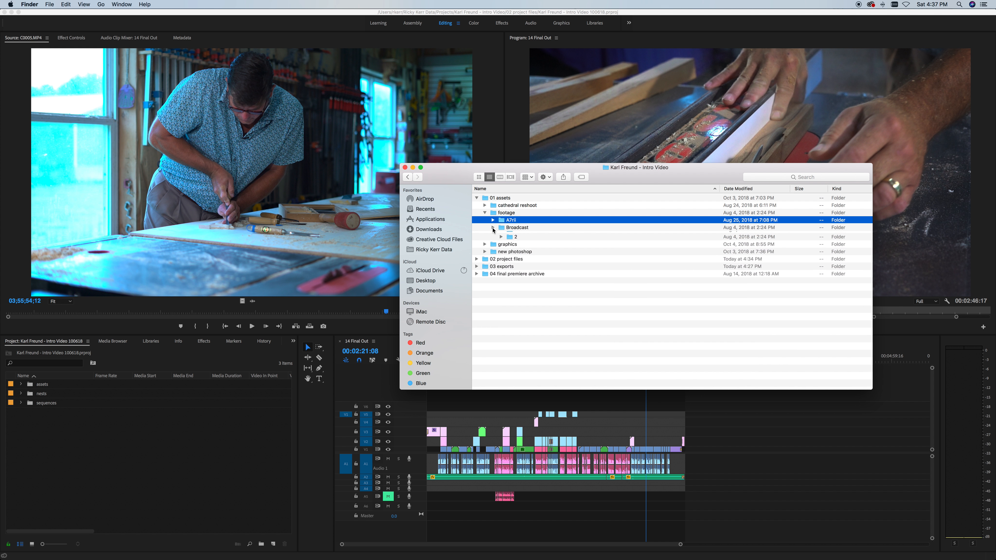
left_click(485, 213)
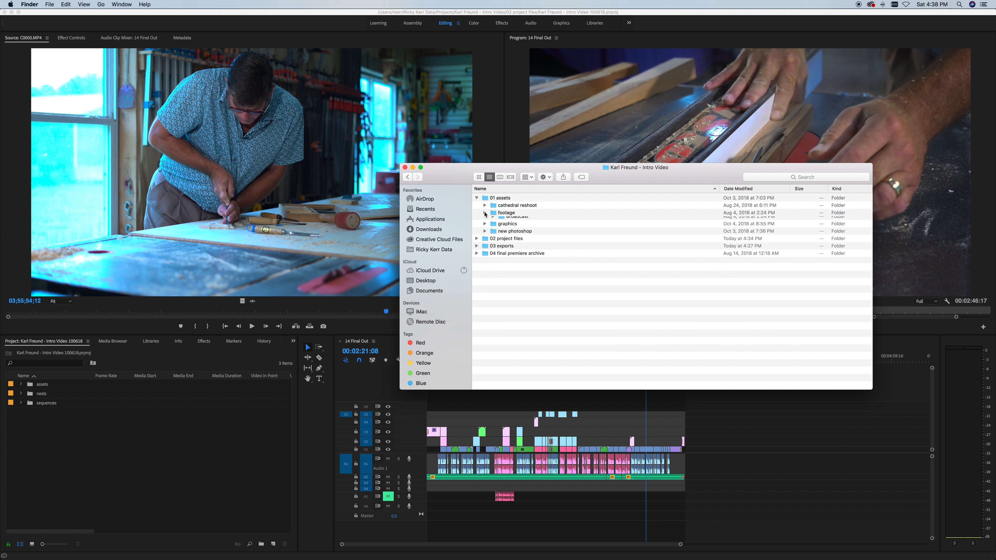
left_click(507, 220)
left_click(503, 215)
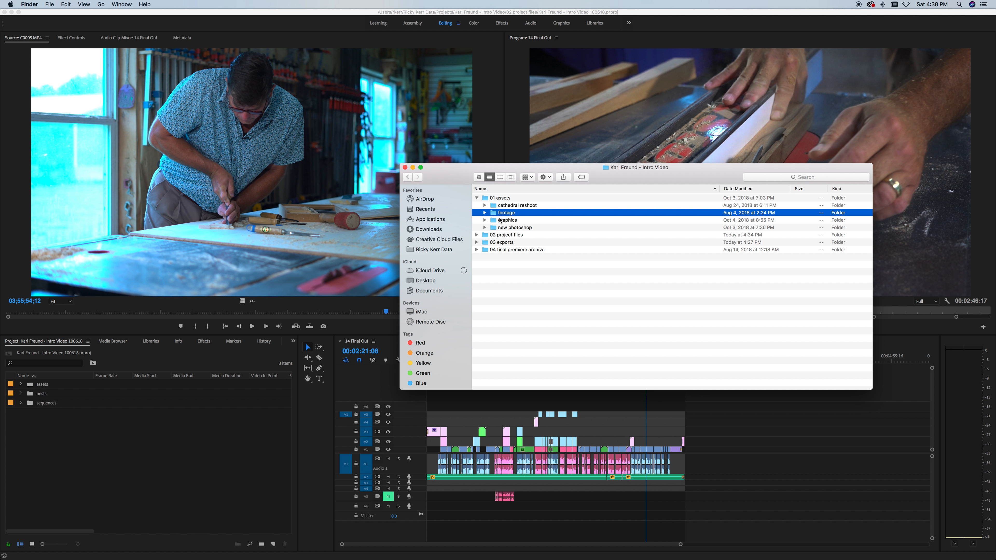
left_click(484, 213)
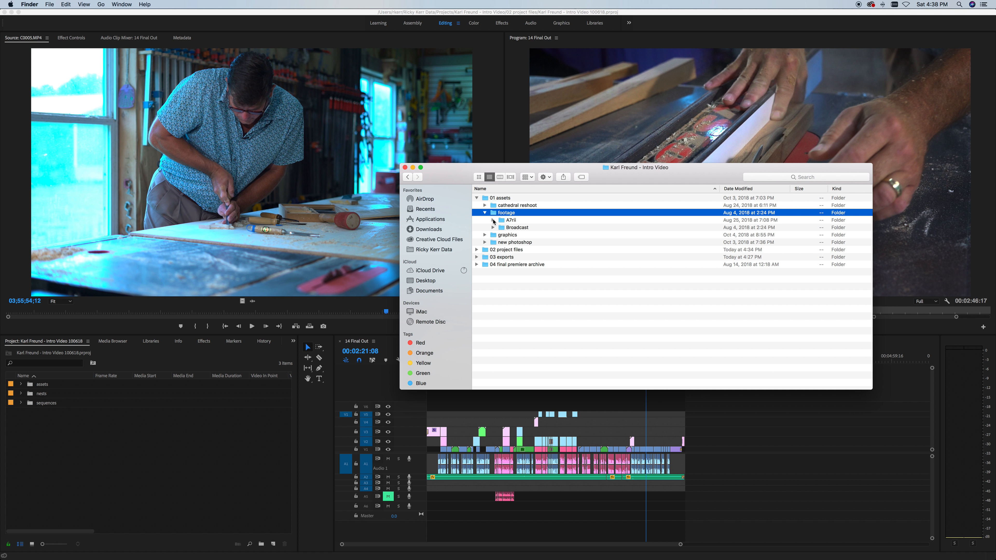
left_click(493, 220)
left_click(530, 229)
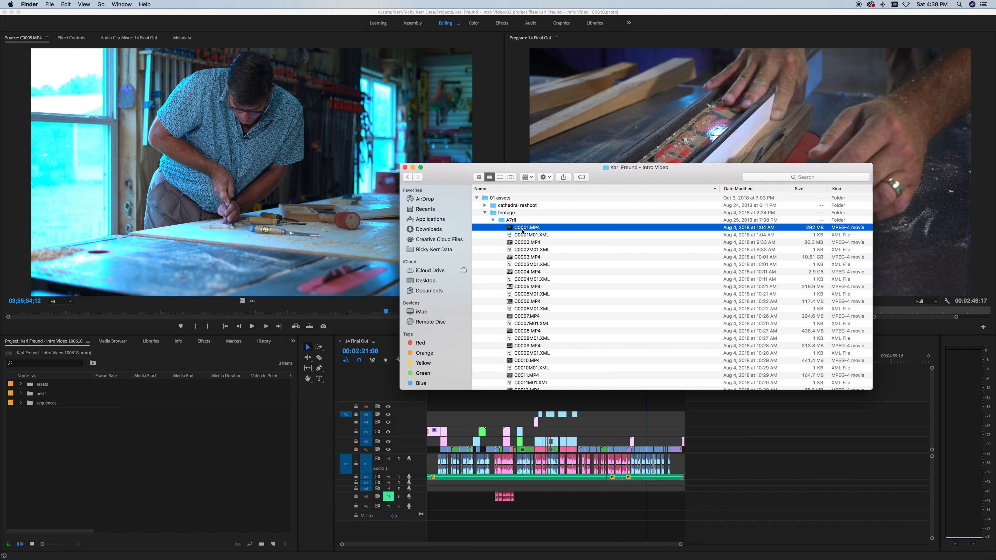
left_click(493, 221)
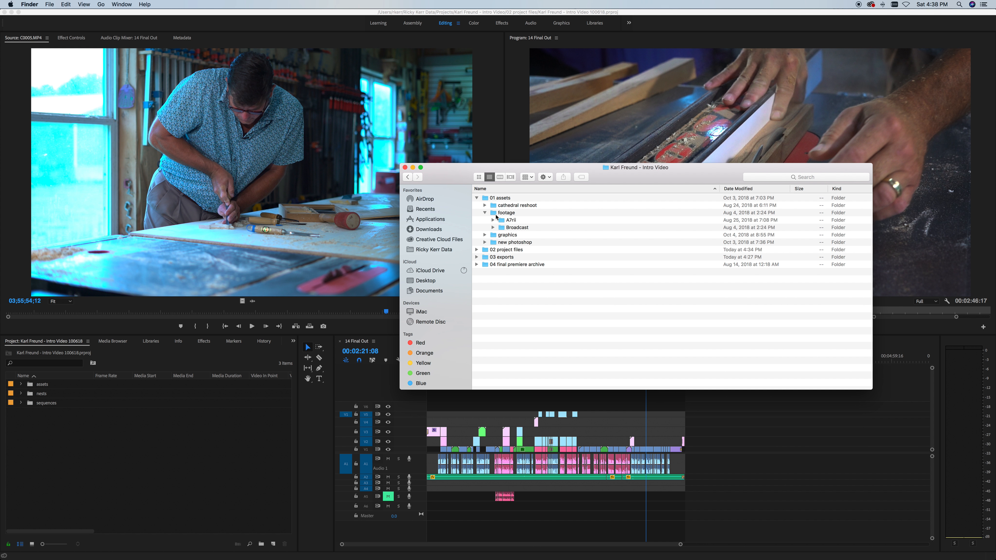
left_click(498, 213)
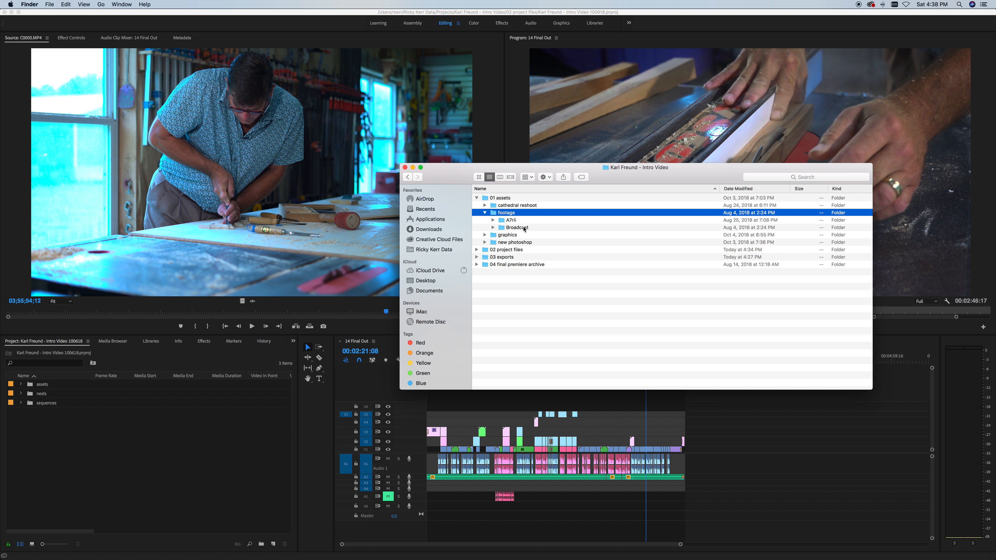
left_click(485, 213)
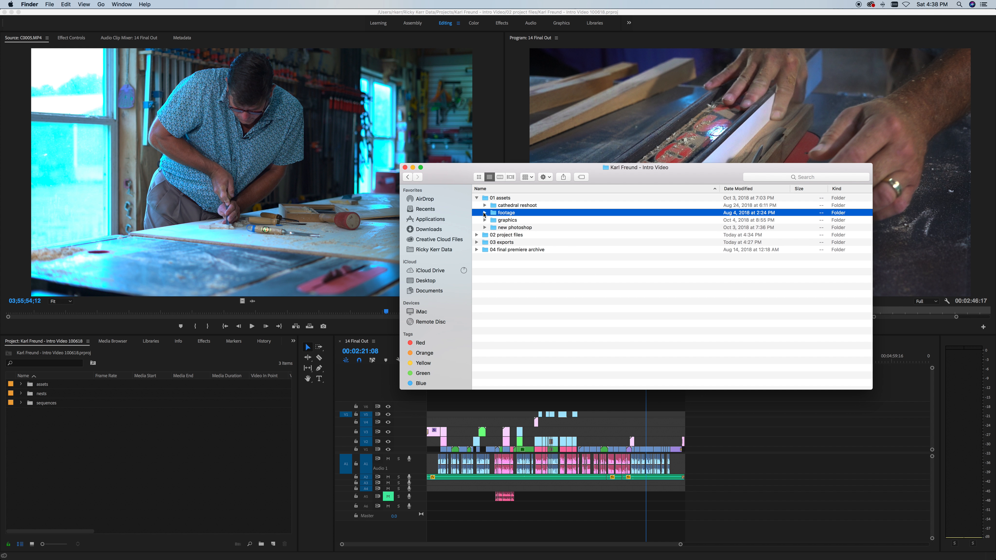
left_click(492, 224)
left_click(486, 220)
left_click(485, 220)
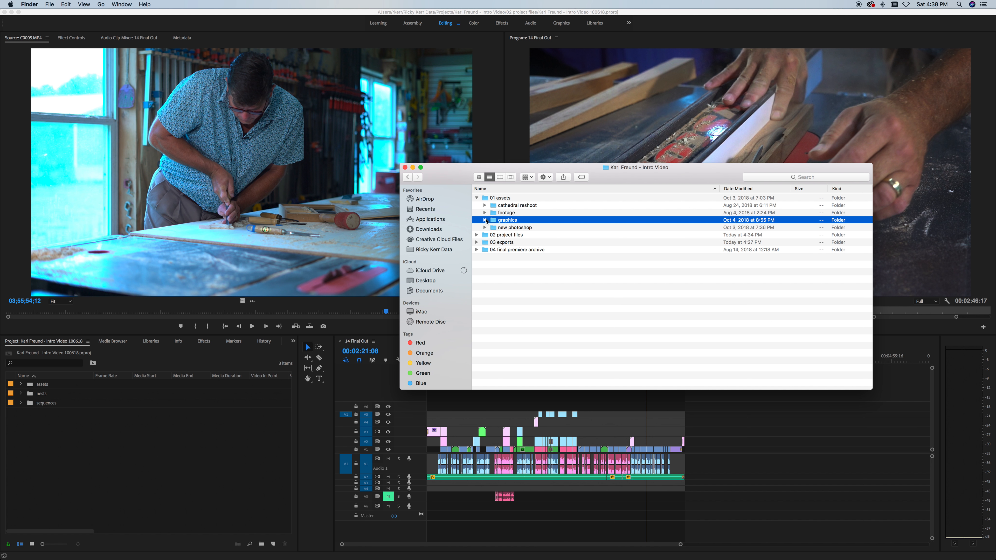
left_click(501, 228)
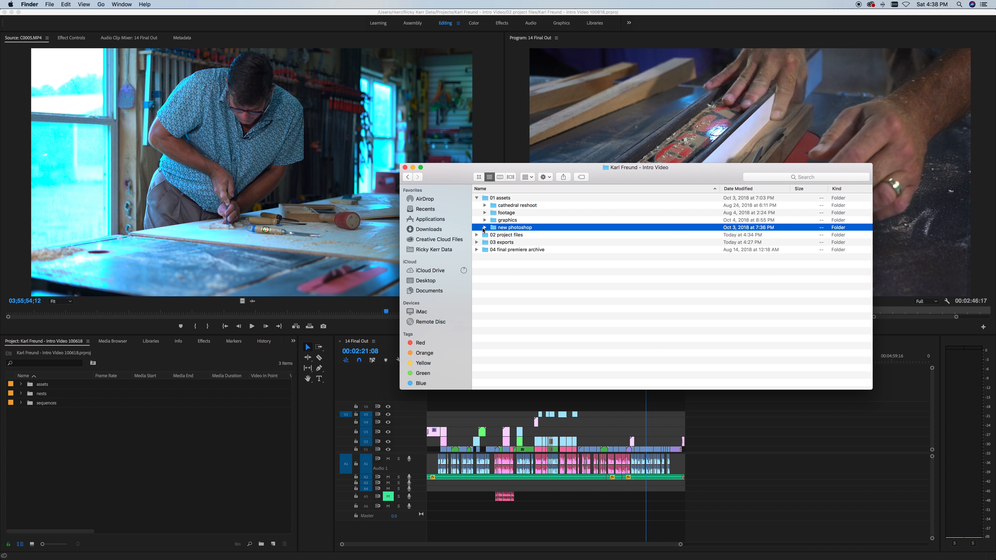
left_click(477, 198)
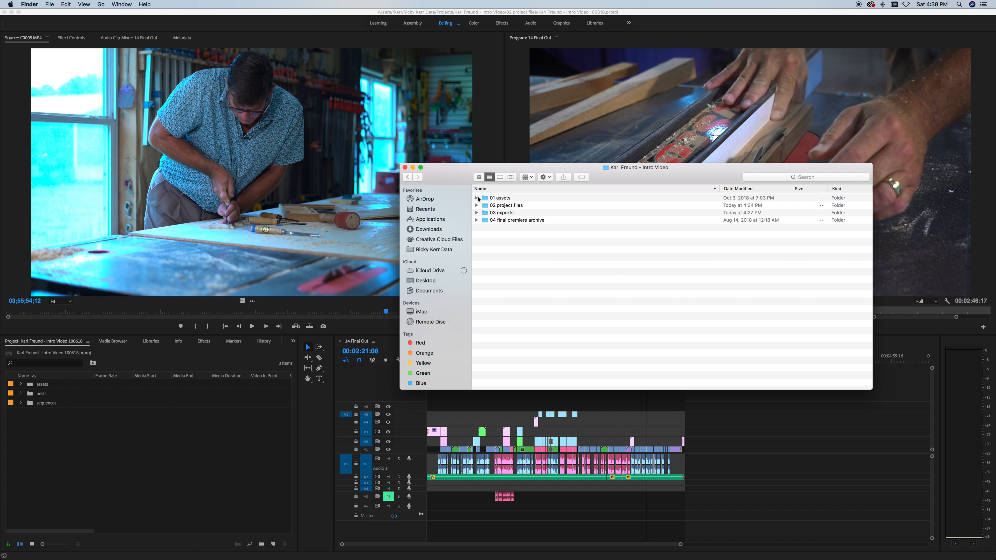
Step: Expand and collapse 01 assets to glance at its subfolders
left_click(489, 199)
left_click(477, 198)
left_click(477, 199)
left_click(512, 231)
left_click(476, 199)
left_click(477, 199)
left_click(476, 199)
left_click(476, 198)
left_click(477, 199)
left_click(477, 199)
left_click(477, 199)
left_click(478, 199)
Step: Expand 02 project files, scroll through its proxy movies and project files, then collapse it
left_click(476, 206)
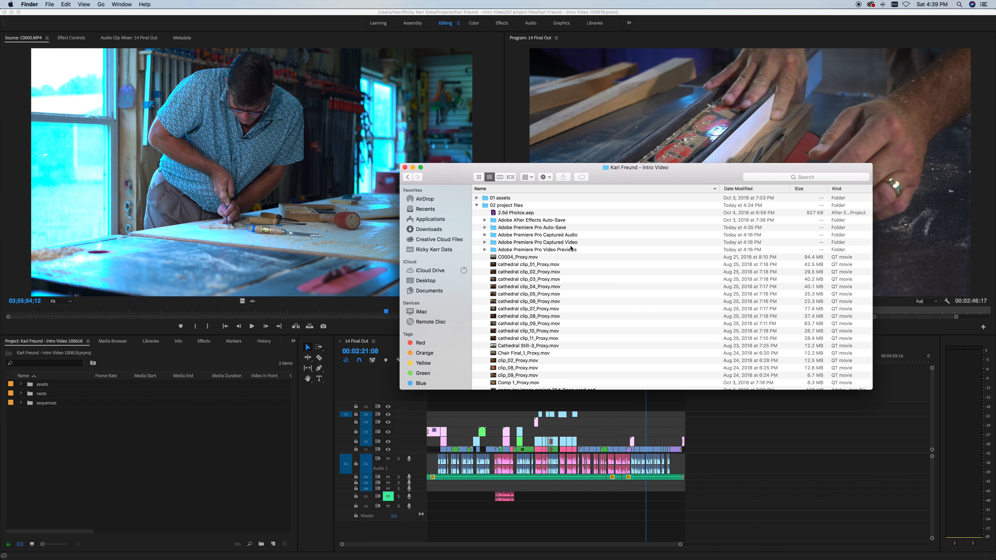
scroll(527, 235, "down", 5)
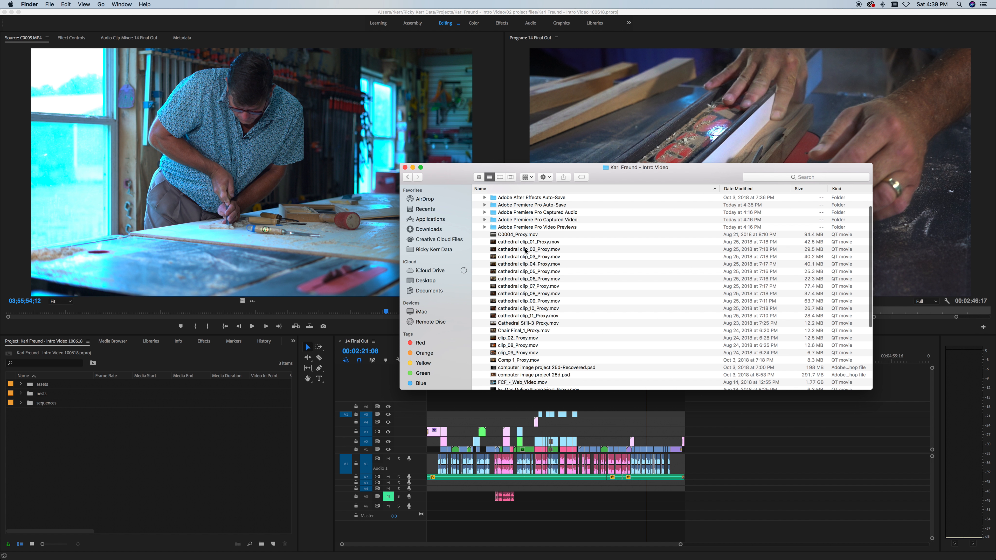
scroll(526, 251, "down", 3)
scroll(568, 262, "up", 10)
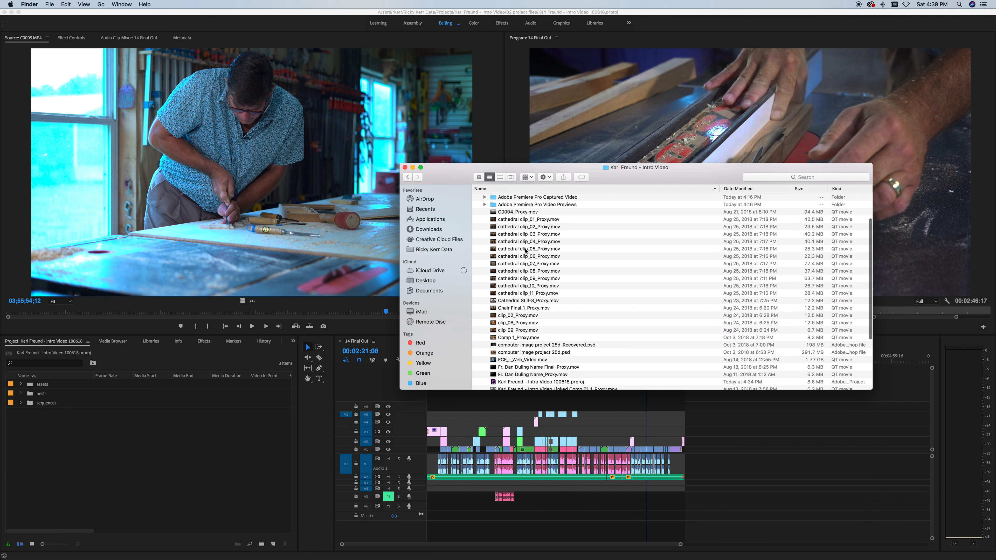
scroll(588, 258, "down", 5)
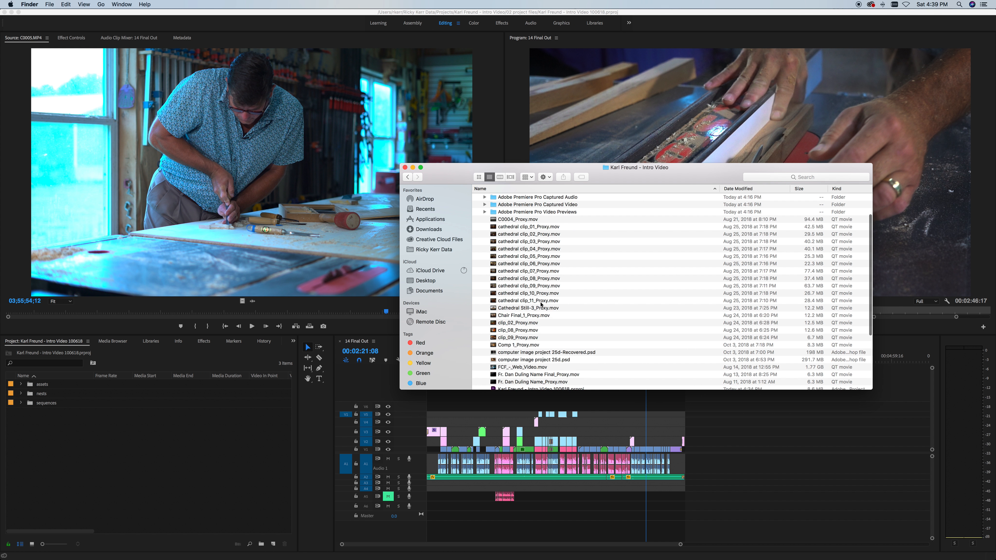
scroll(542, 304, "up", 8)
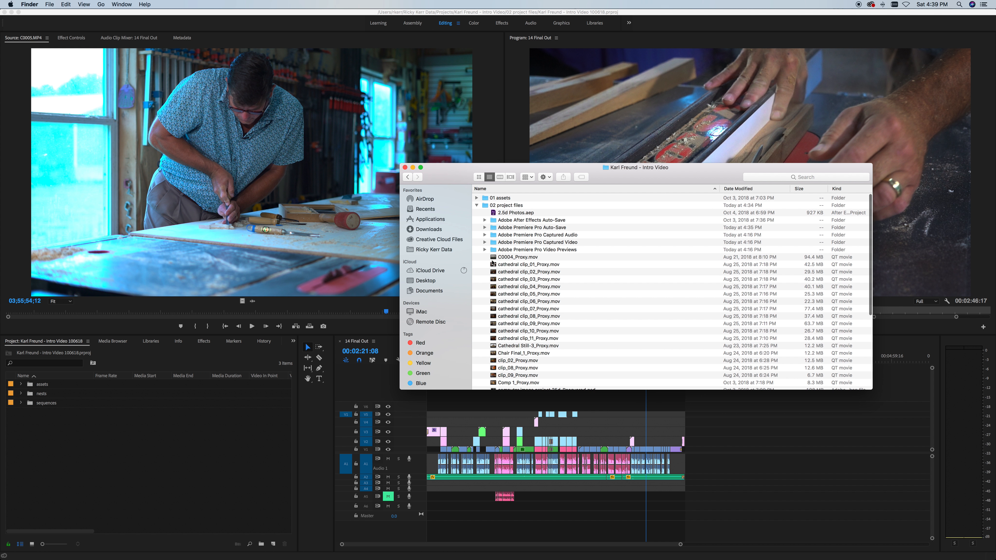
left_click(477, 205)
left_click(482, 206)
left_click(476, 205)
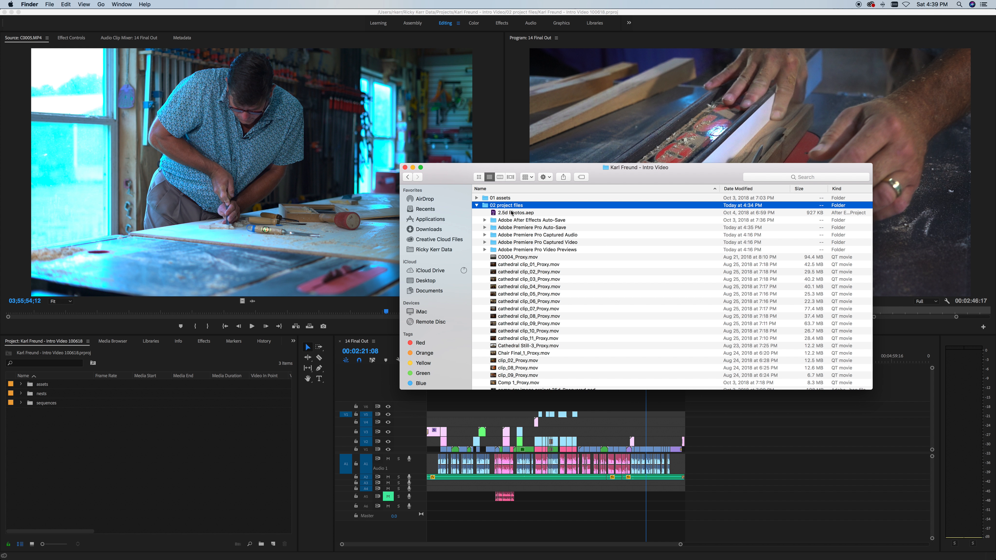
scroll(518, 213, "down", 8)
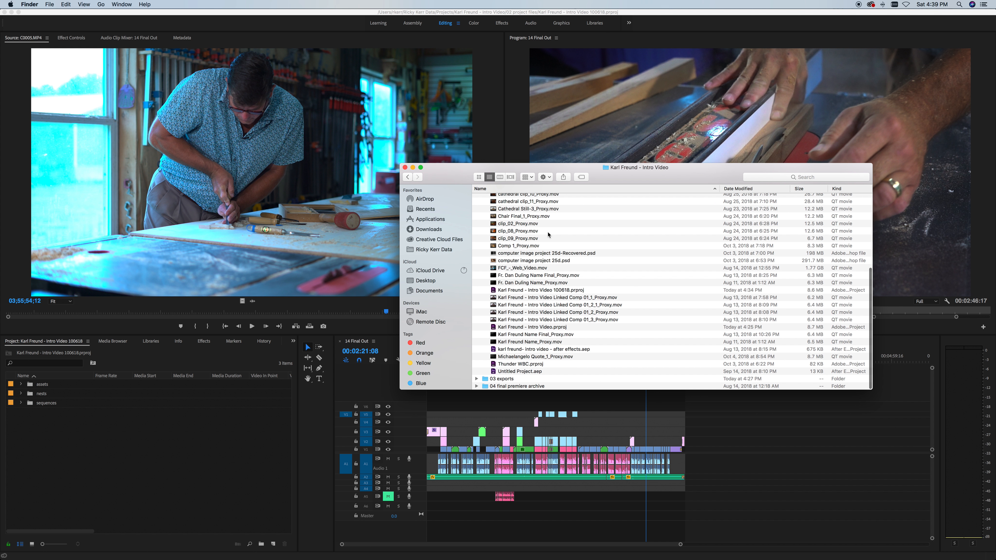
scroll(549, 235, "up", 8)
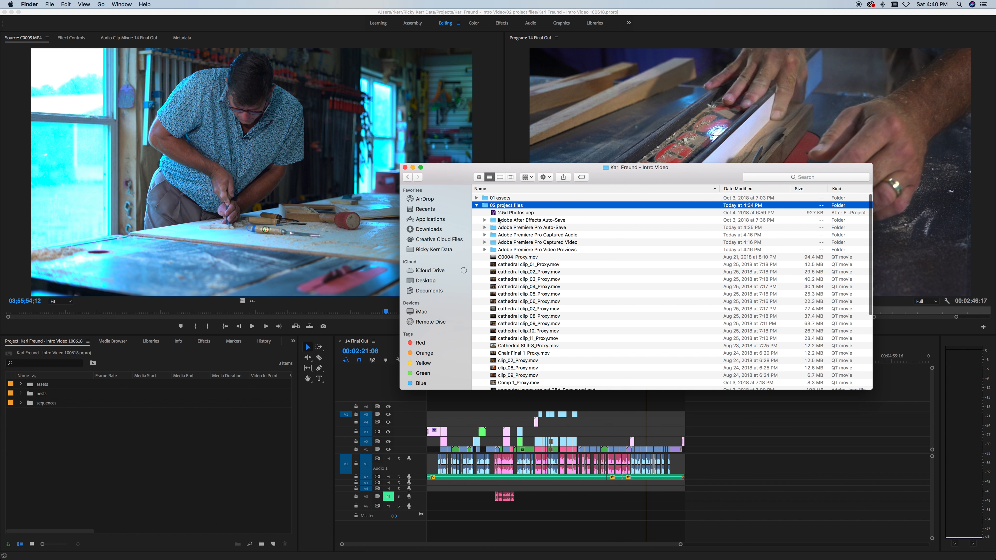
left_click(477, 205)
Step: Expand 03 exports and check the 01 internal review and 02 client review folders
left_click(512, 236)
left_click(475, 213)
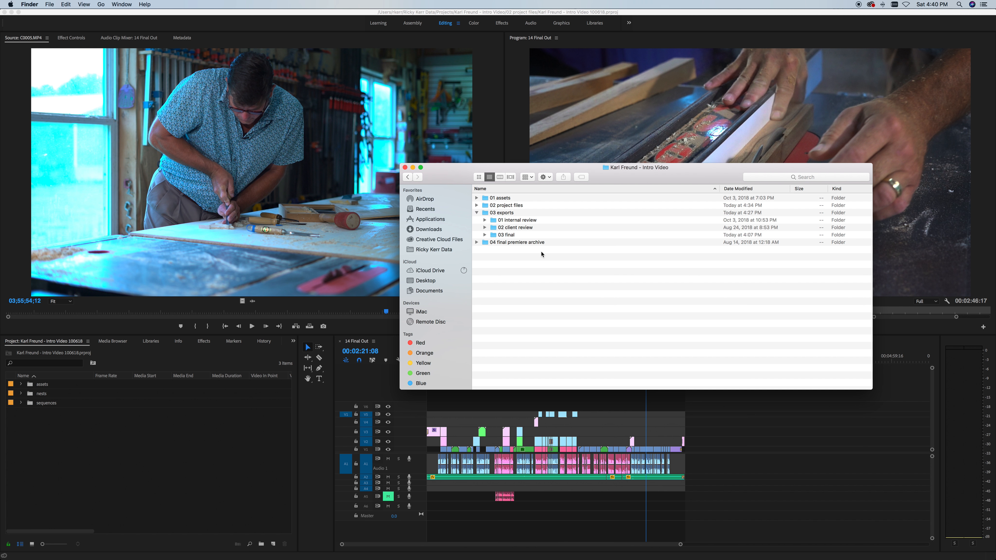
left_click(485, 220)
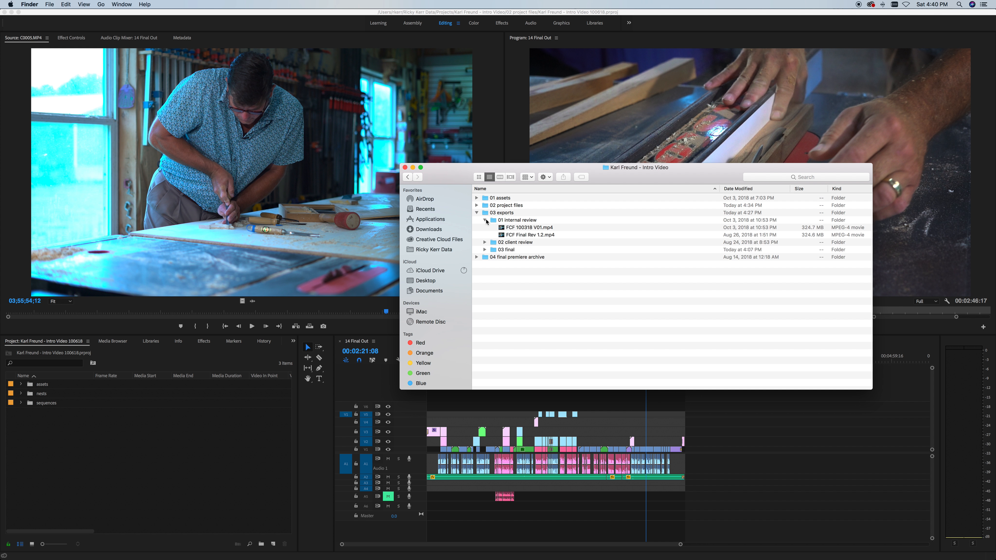
left_click(485, 220)
left_click(485, 227)
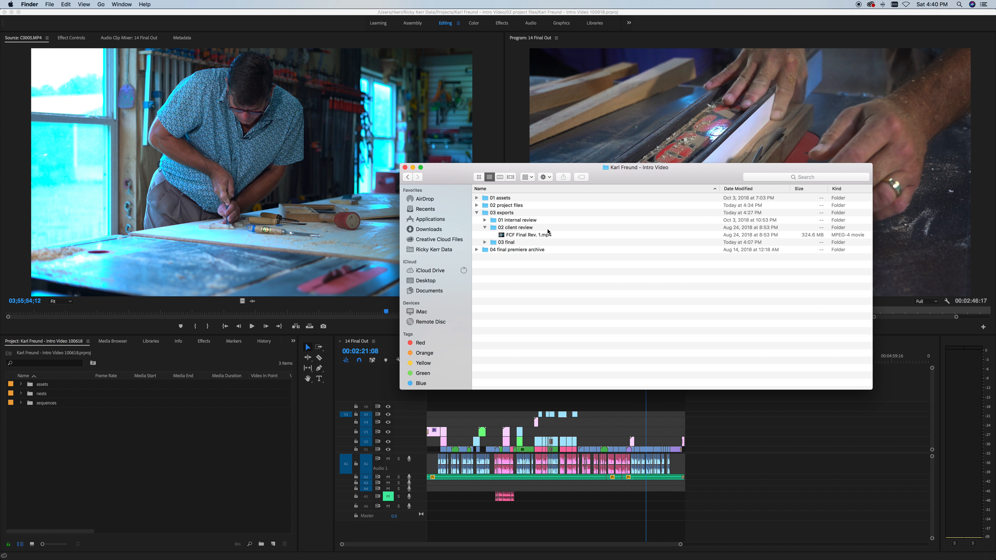
left_click(485, 228)
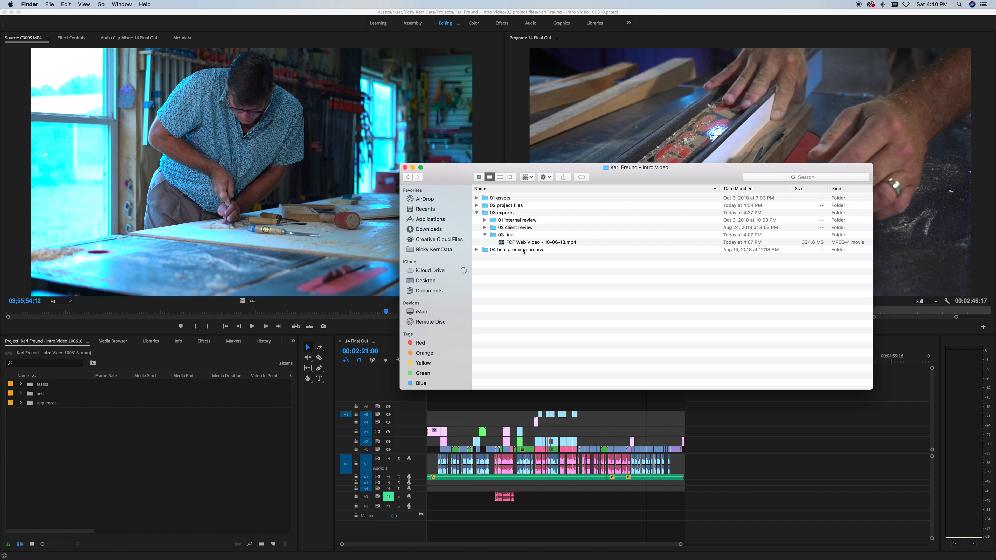
Step: Reveal the final web video in 03 final, then collapse it and re-expand 02 project files
left_click(522, 244)
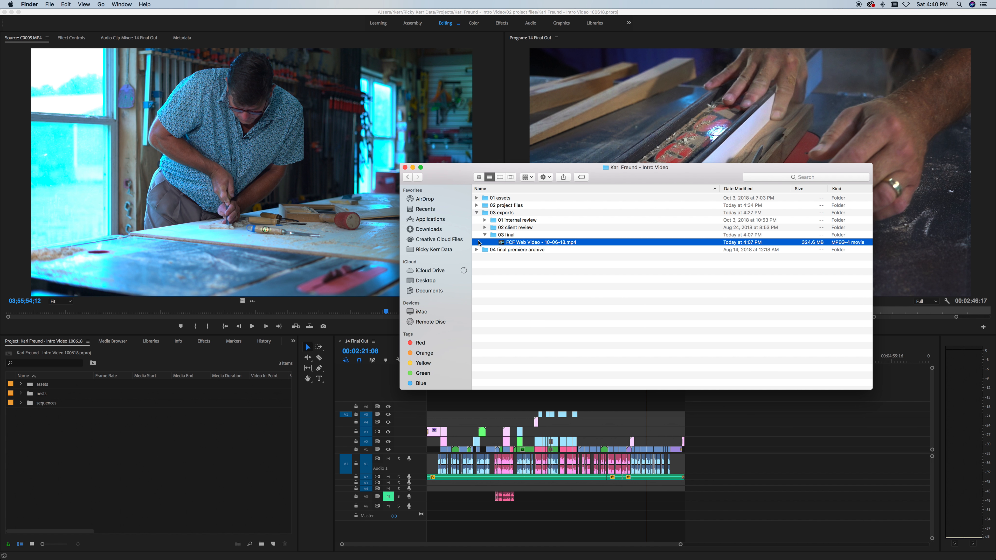
left_click(485, 235)
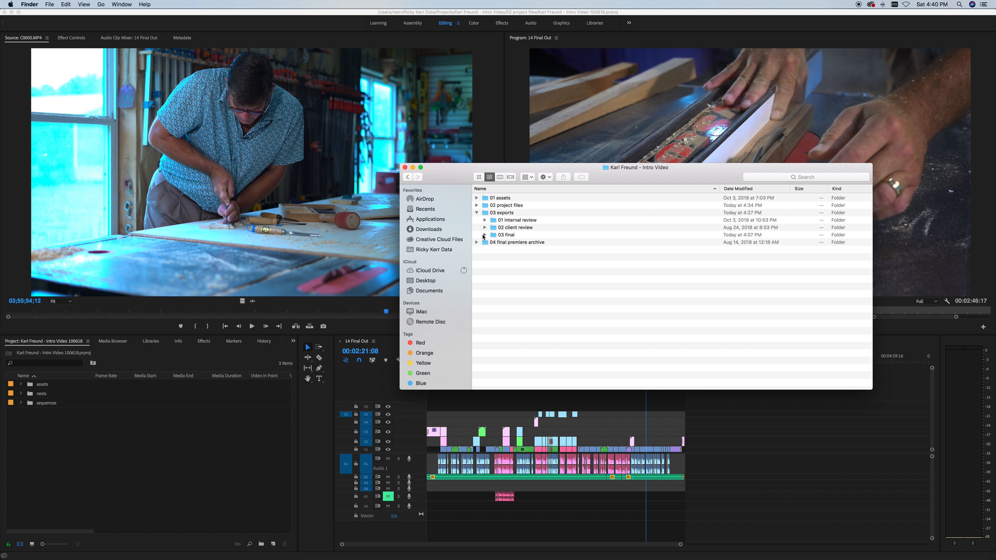
left_click(484, 235)
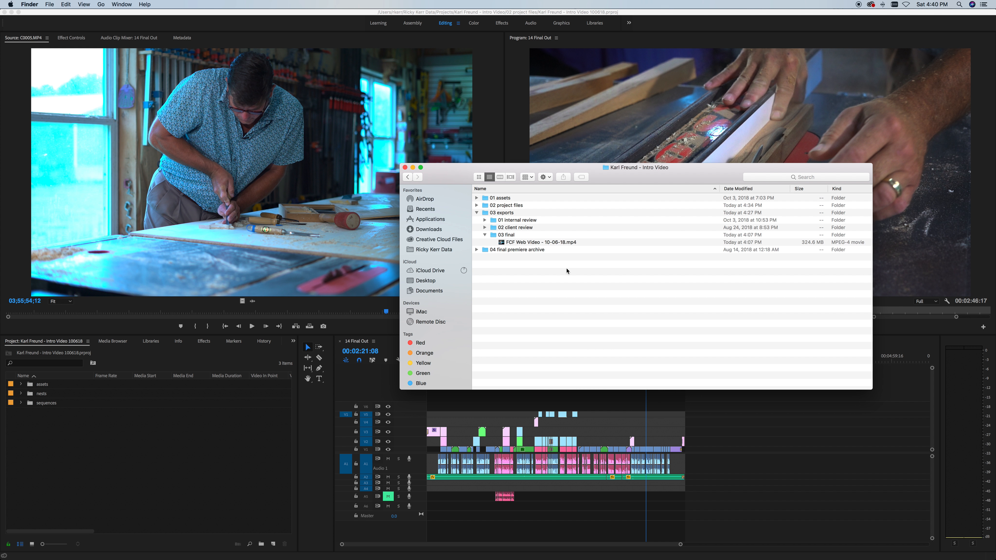
left_click(486, 235)
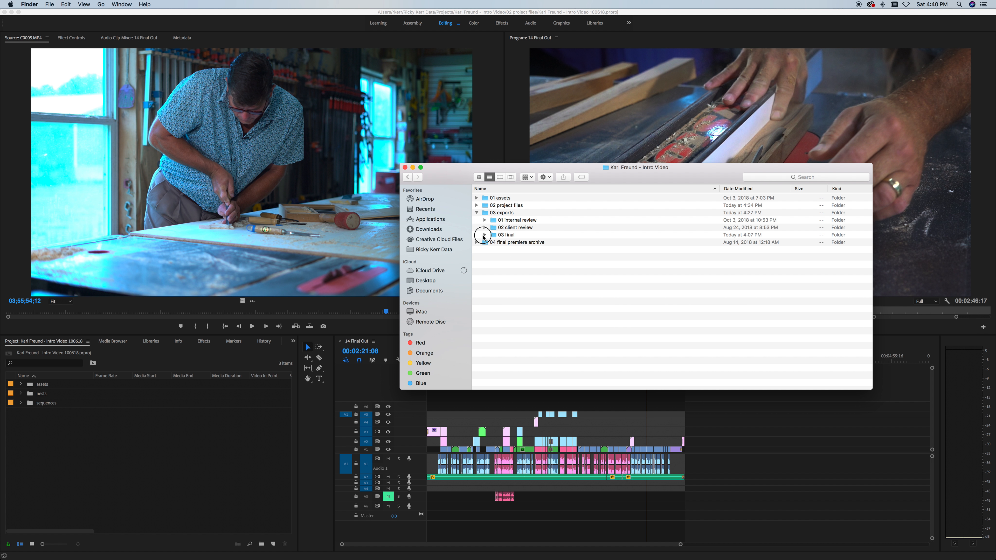
left_click(486, 234)
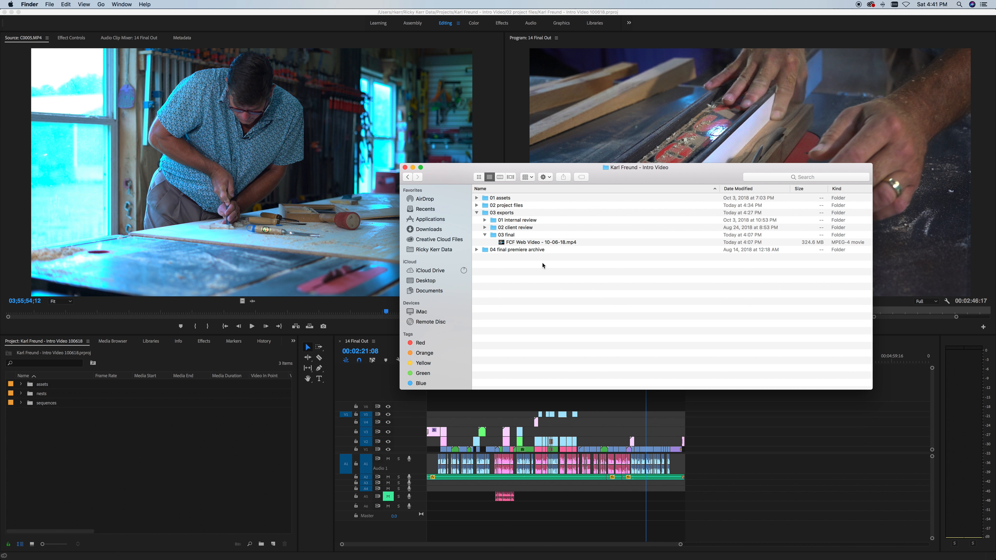
left_click(485, 235)
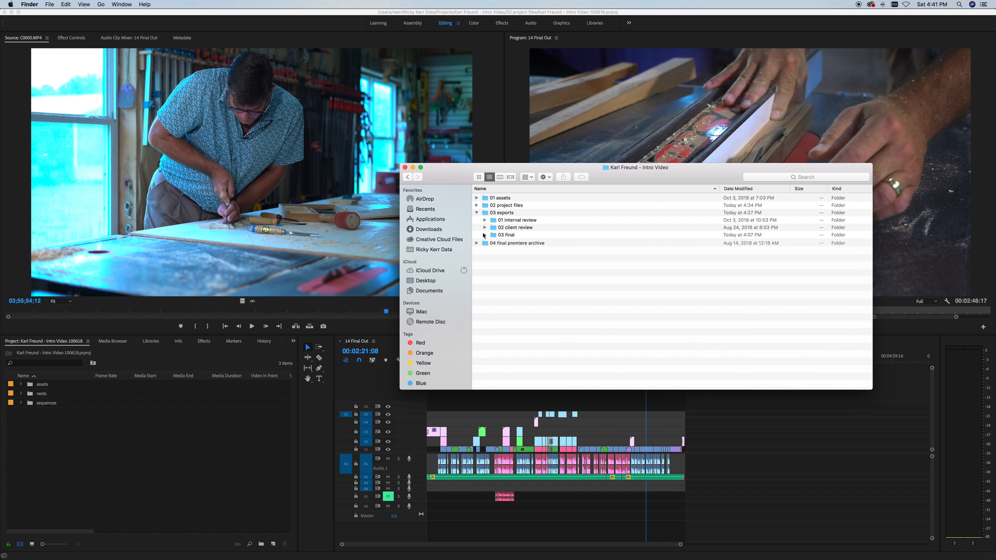
left_click(479, 206)
left_click(476, 205)
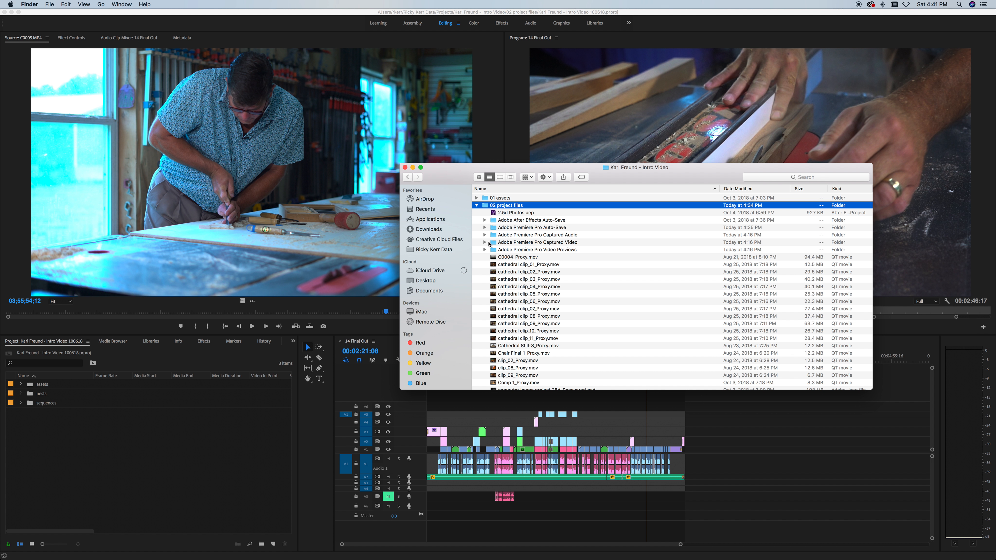
left_click(493, 227)
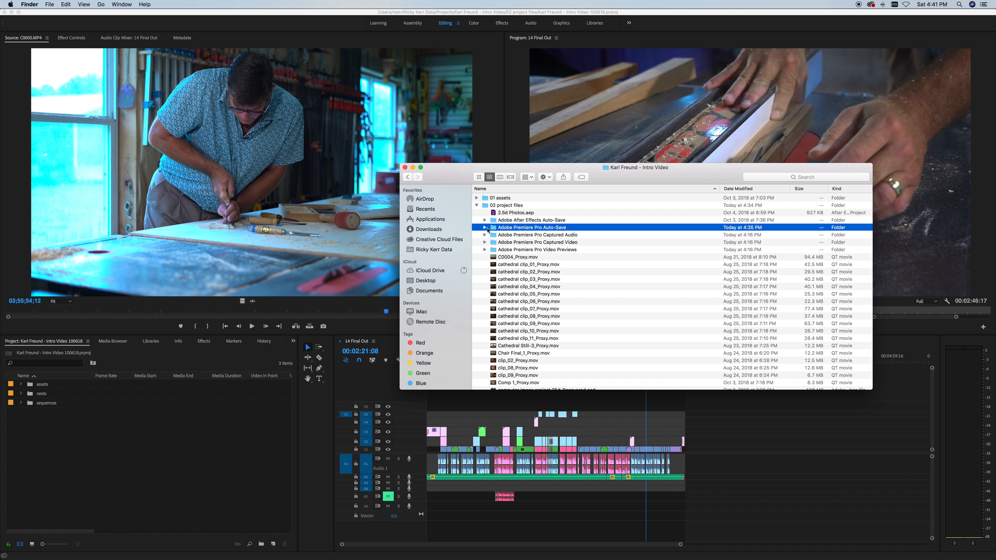
left_click(485, 227)
scroll(559, 291, "down", 5)
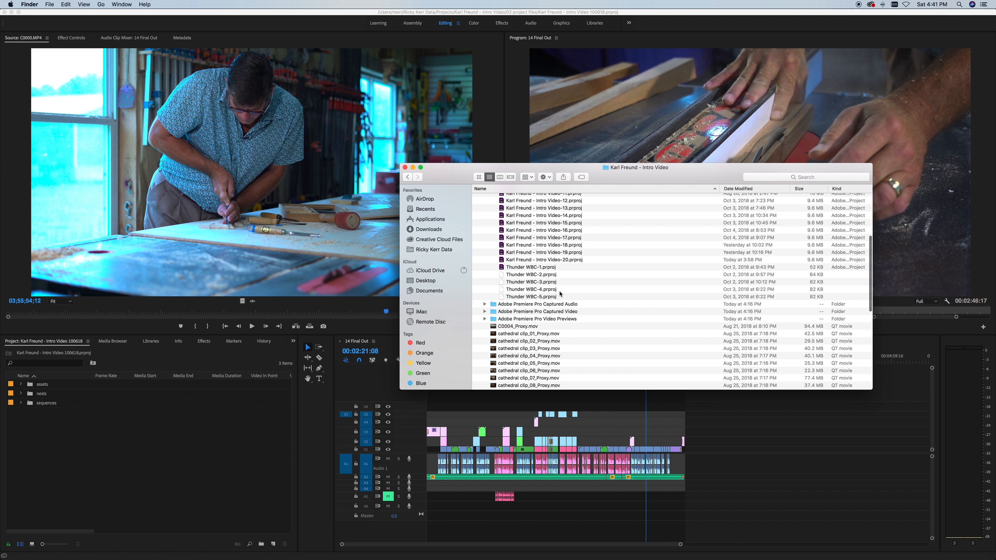
left_click(556, 260)
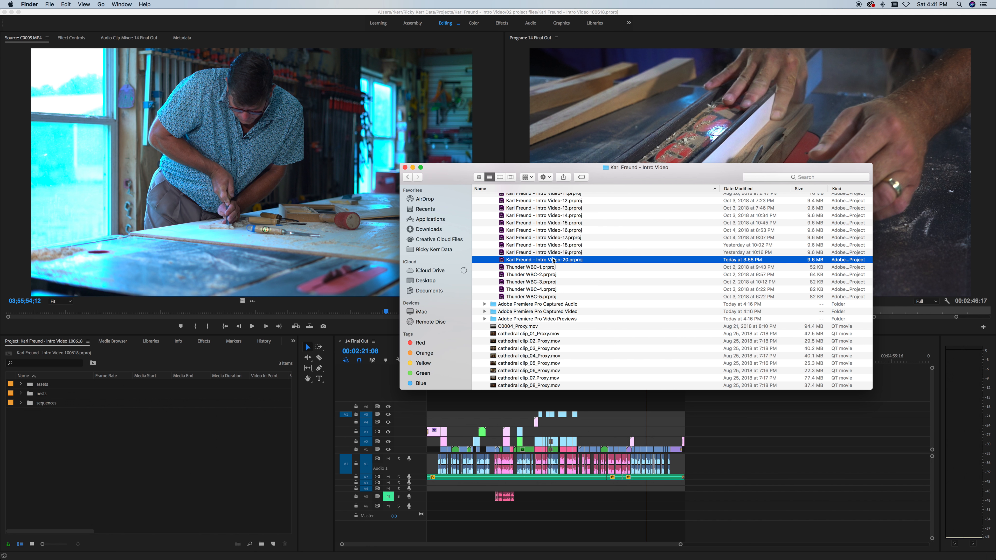
scroll(555, 265, "up", 5)
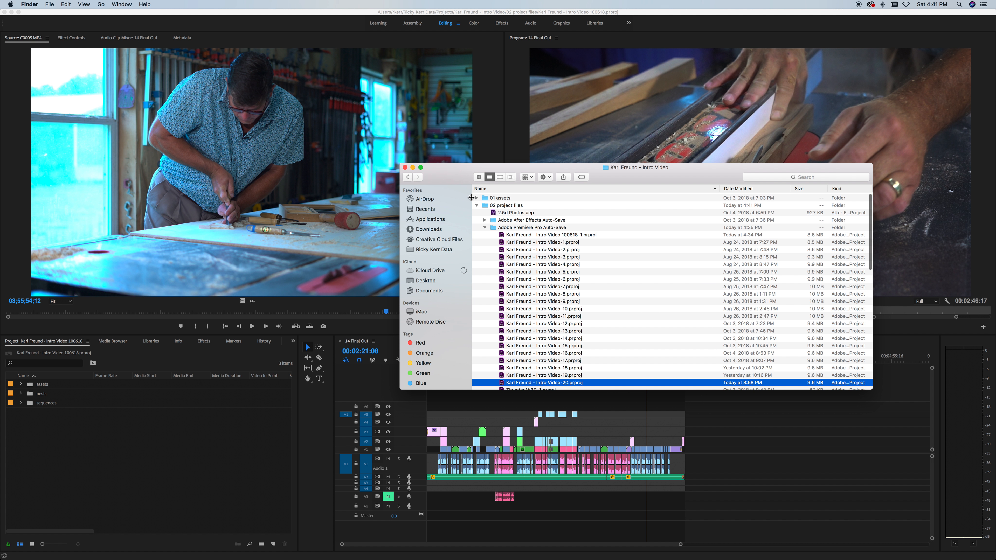
left_click(485, 227)
left_click(476, 206)
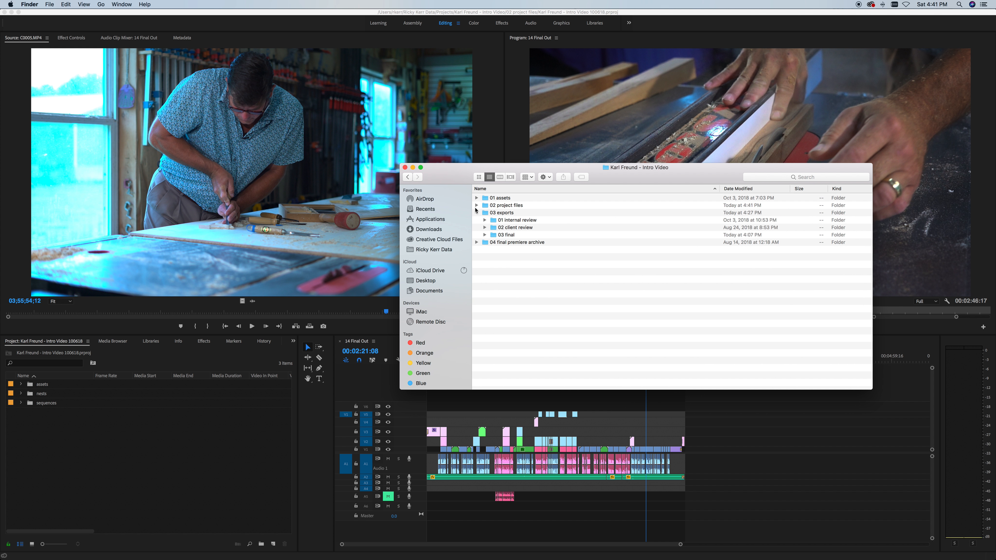
Step: Select FCF Web Video - 10-06-18.mp4 in 03 final, then collapse 03 exports
left_click(484, 234)
left_click(517, 244)
left_click(485, 235)
left_click(498, 236)
left_click(485, 235)
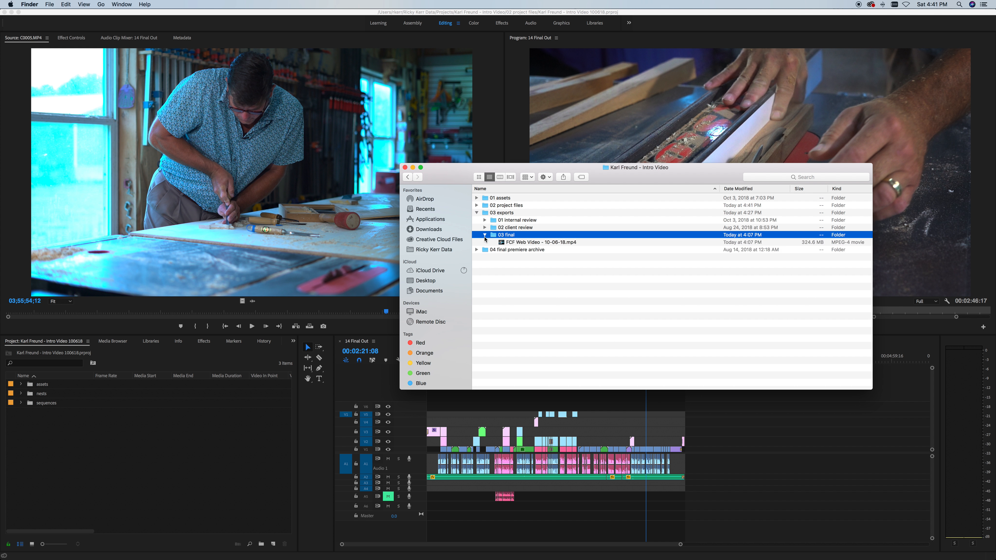
left_click(552, 244)
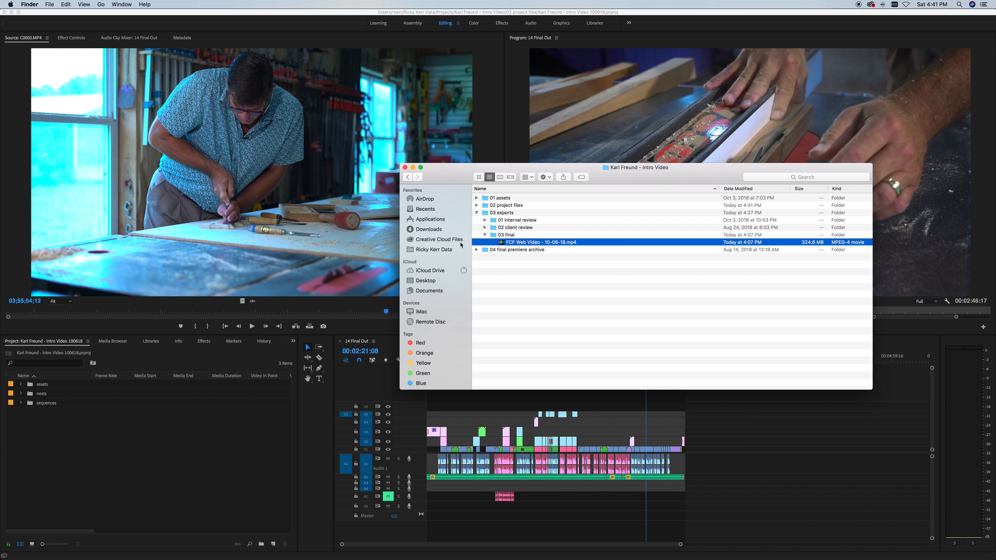
left_click(485, 235)
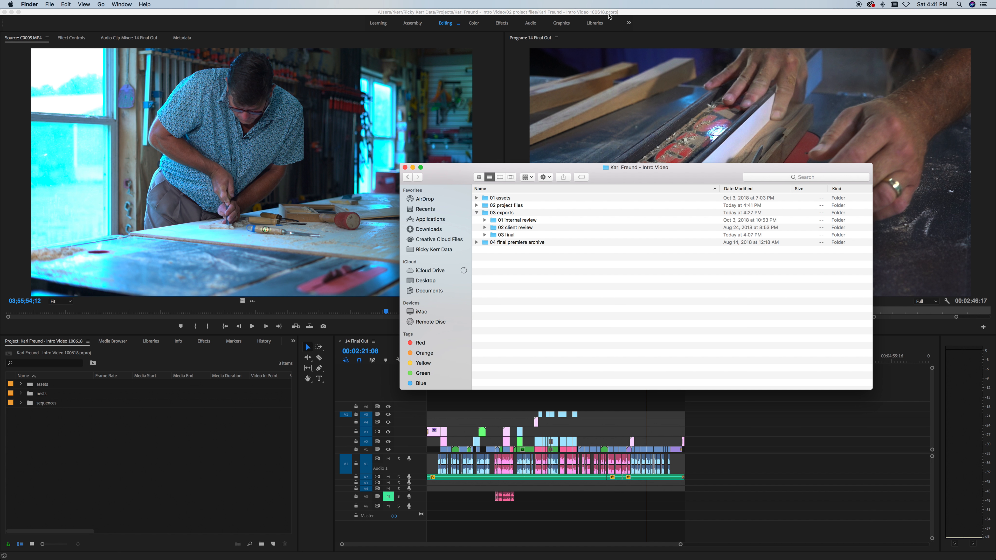
left_click(476, 213)
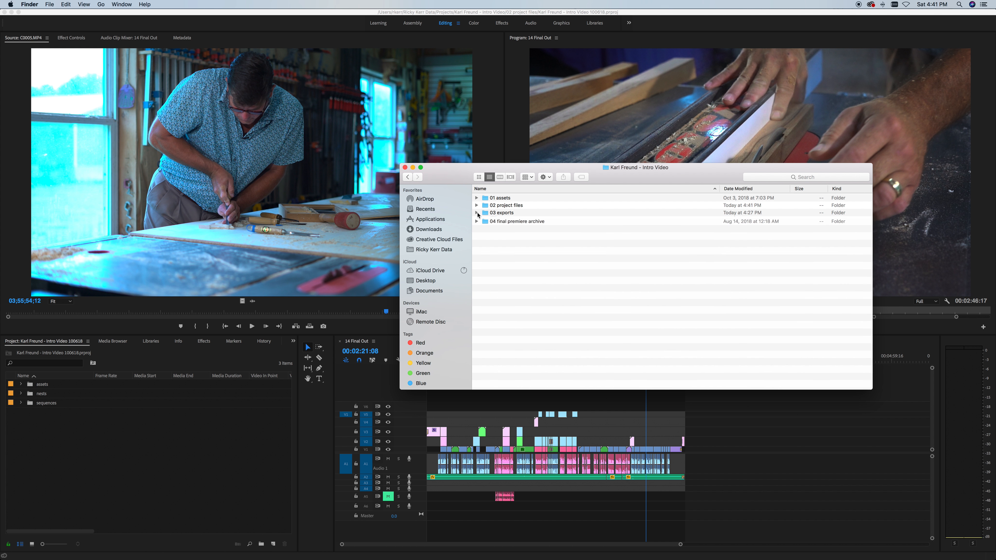
Step: Check 04 final premiere archive and 01 assets, then return to Premiere at 00:00:16:14
left_click(516, 220)
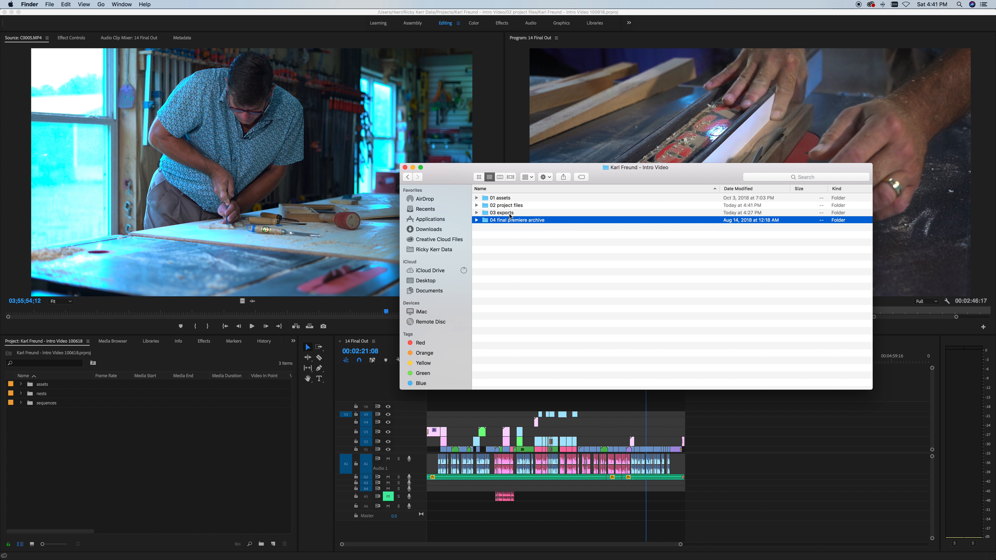
key("Right")
key("Left")
left_click(486, 198)
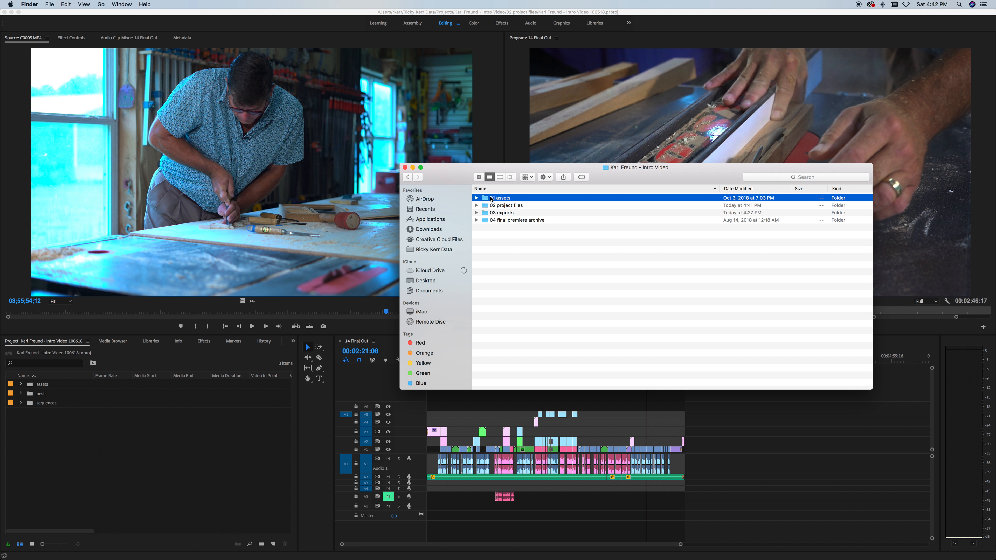
left_click(476, 199)
left_click(476, 198)
left_click(496, 221)
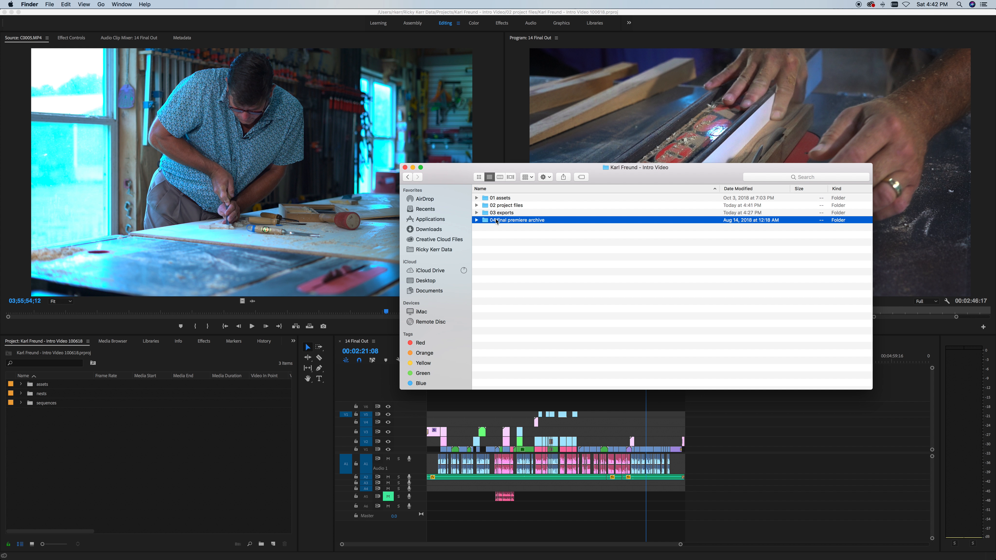
left_click(600, 404)
left_click(452, 356)
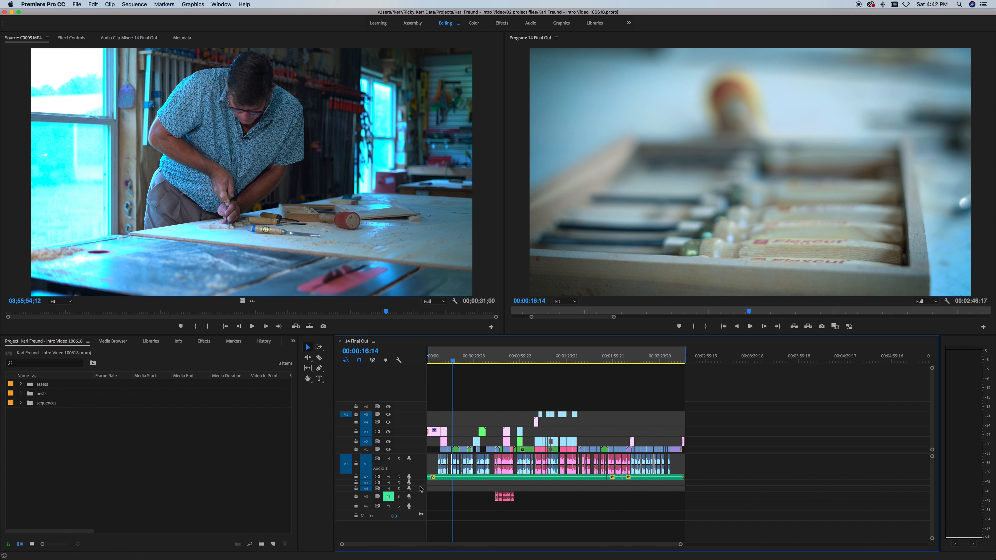
left_click(519, 359)
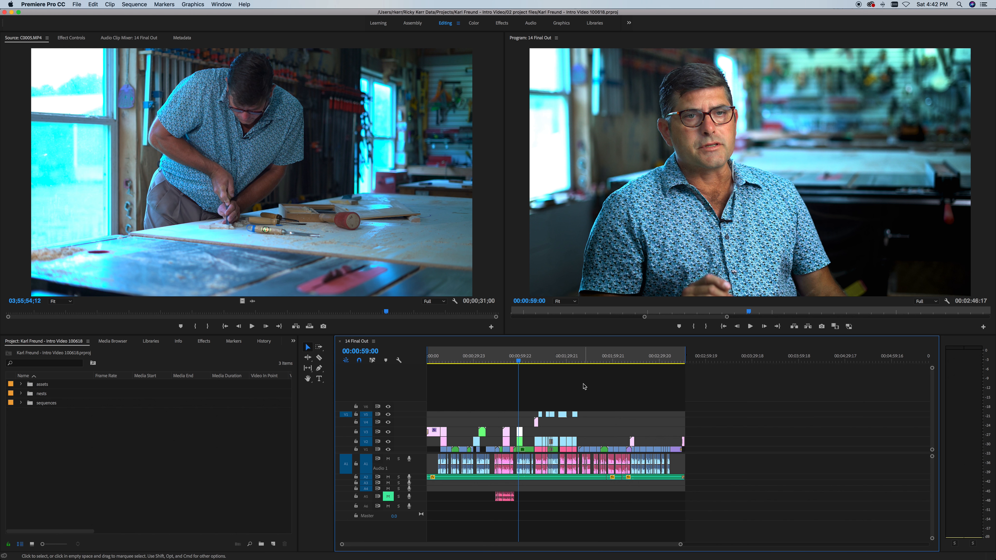
left_click(585, 359)
left_click(615, 360)
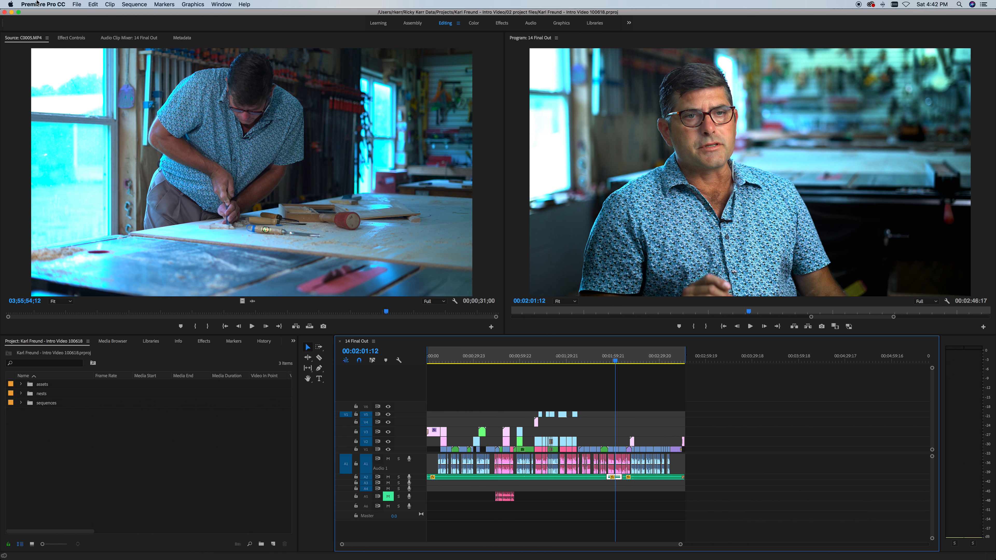
left_click(77, 4)
left_click(113, 248)
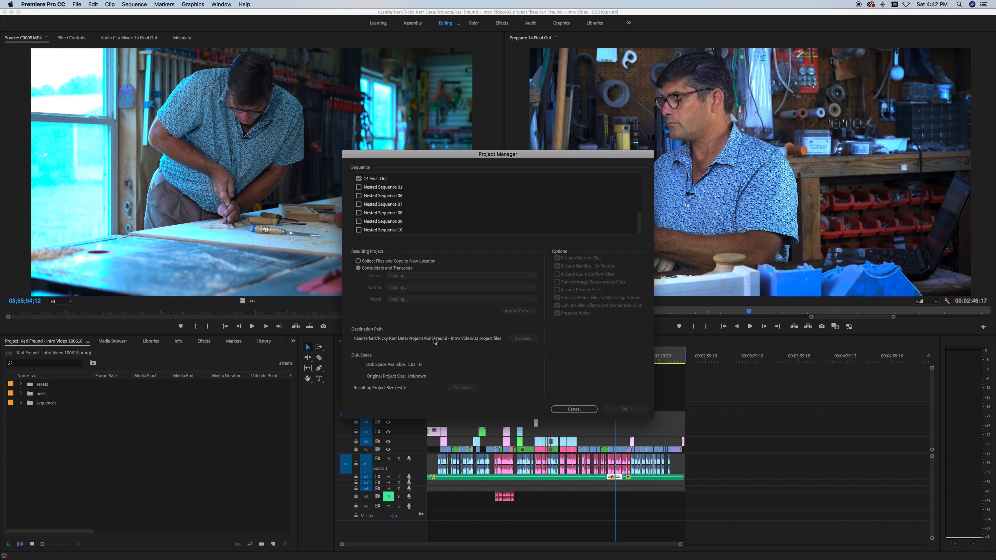
scroll(401, 211, "up", 5)
scroll(401, 211, "down", 5)
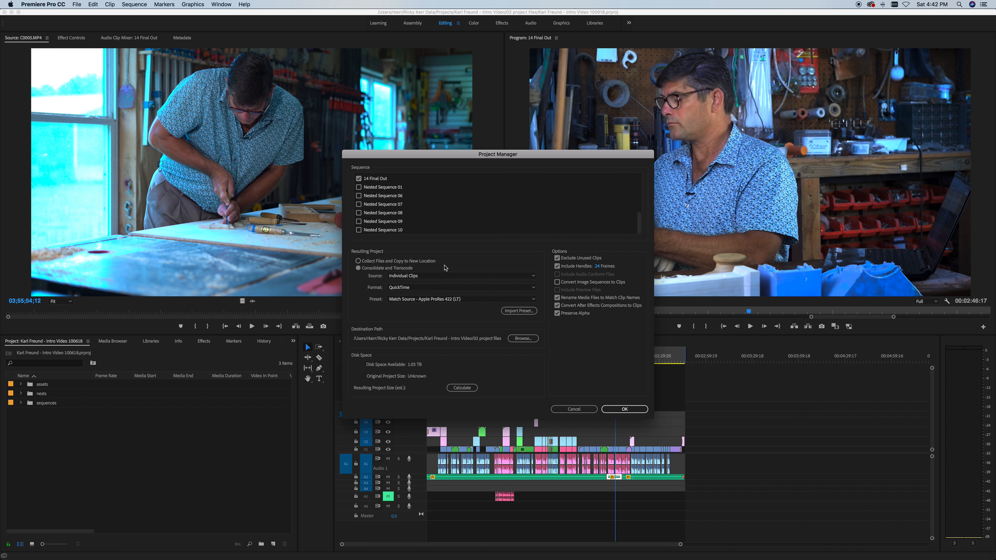
scroll(377, 188, "up", 2)
left_click(557, 267)
left_click(627, 408)
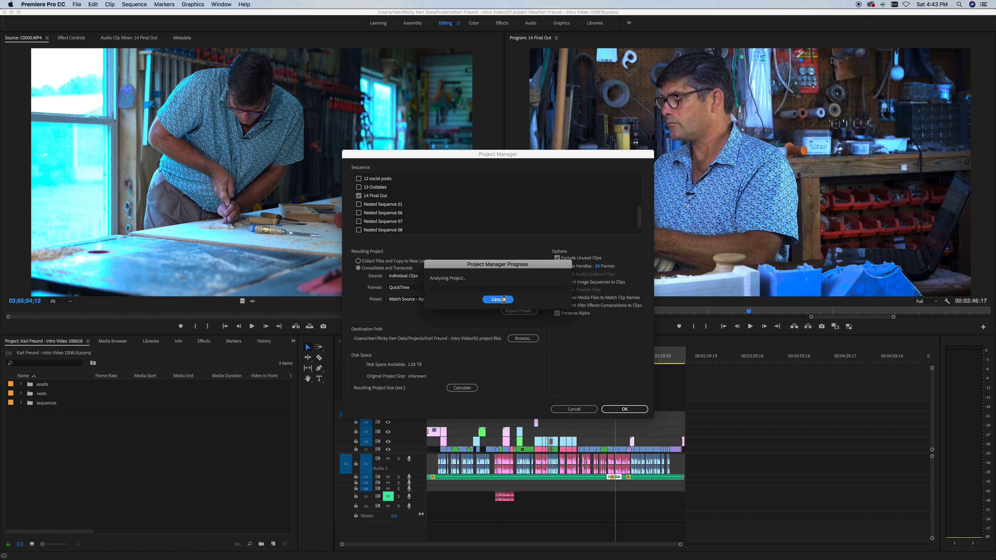
mouse_move(487, 559)
left_click(122, 546)
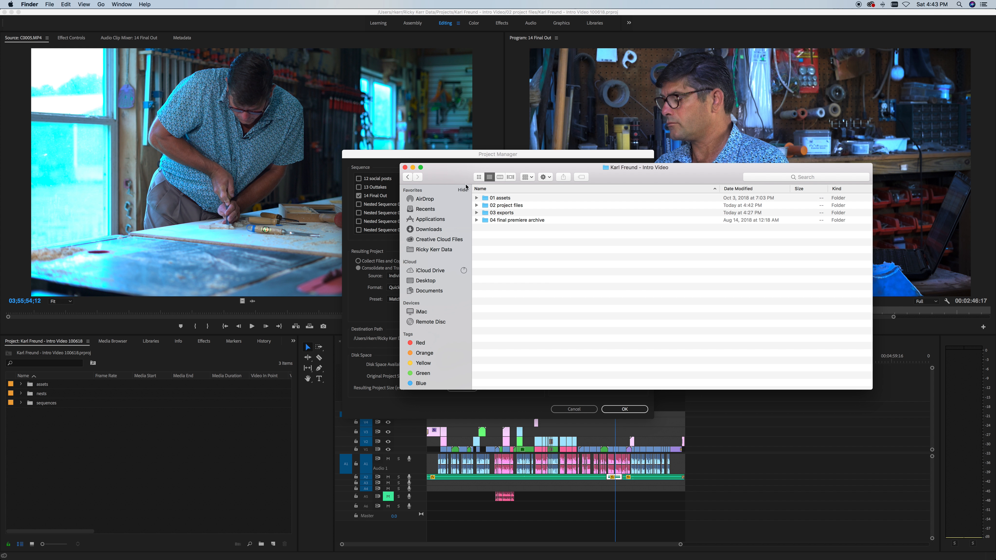
left_click(382, 161)
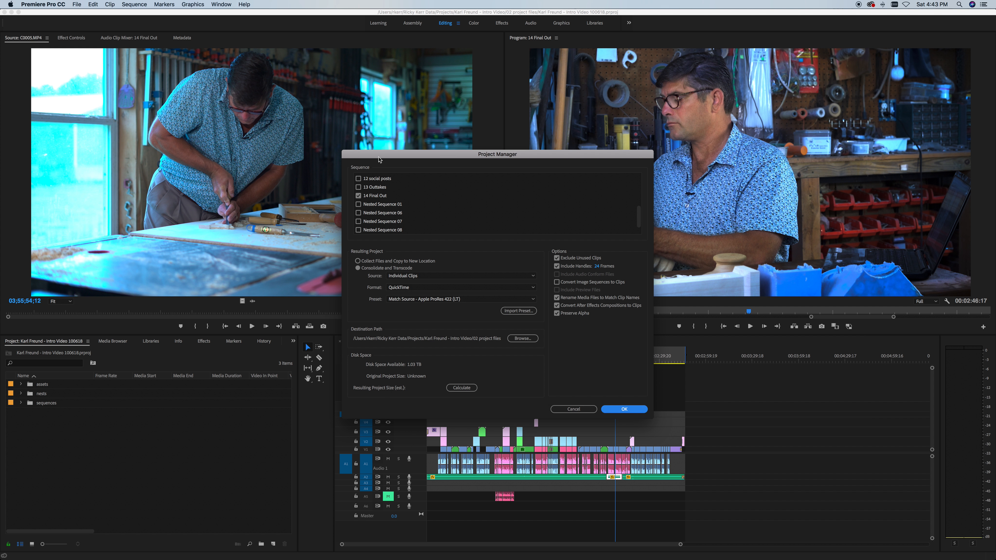
left_click(583, 408)
left_click(190, 439)
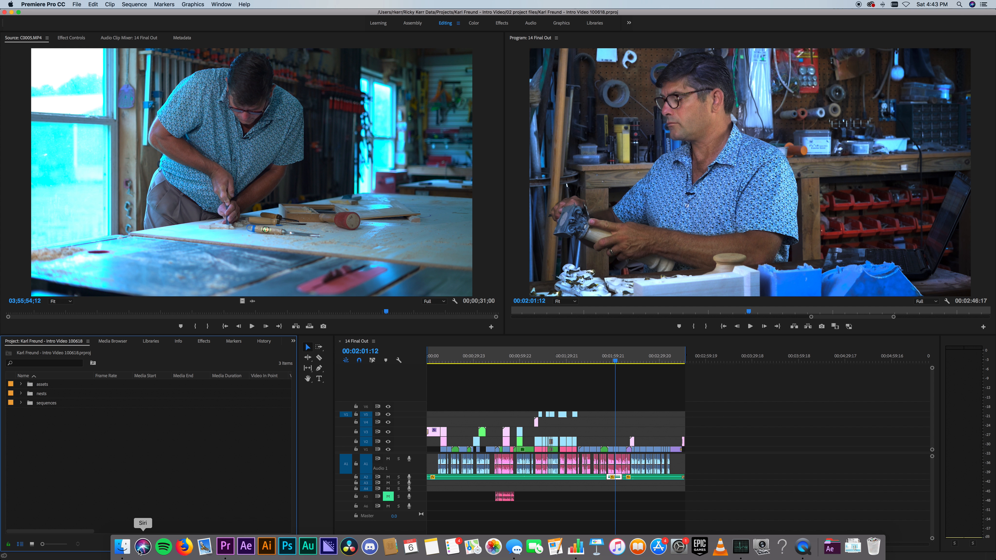
left_click(118, 550)
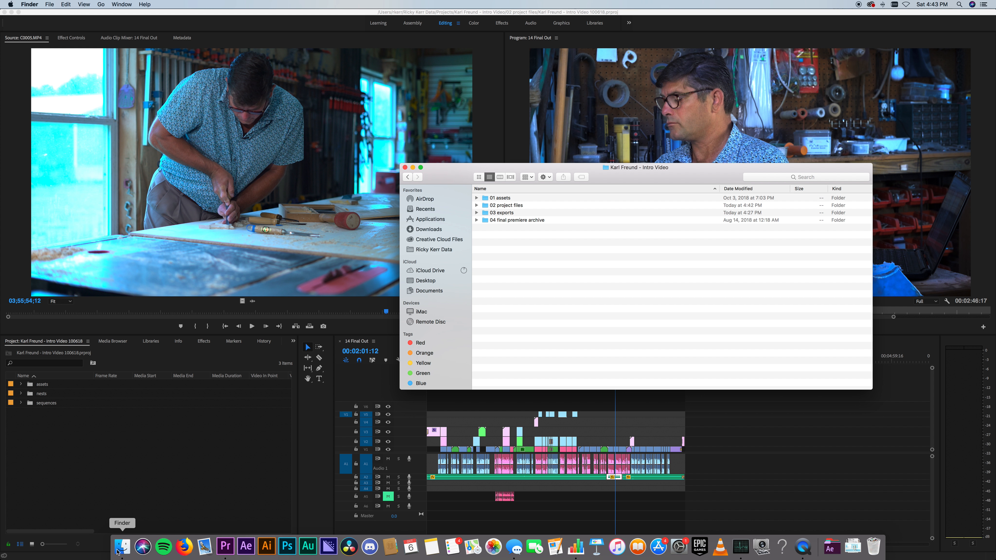
left_click(517, 198)
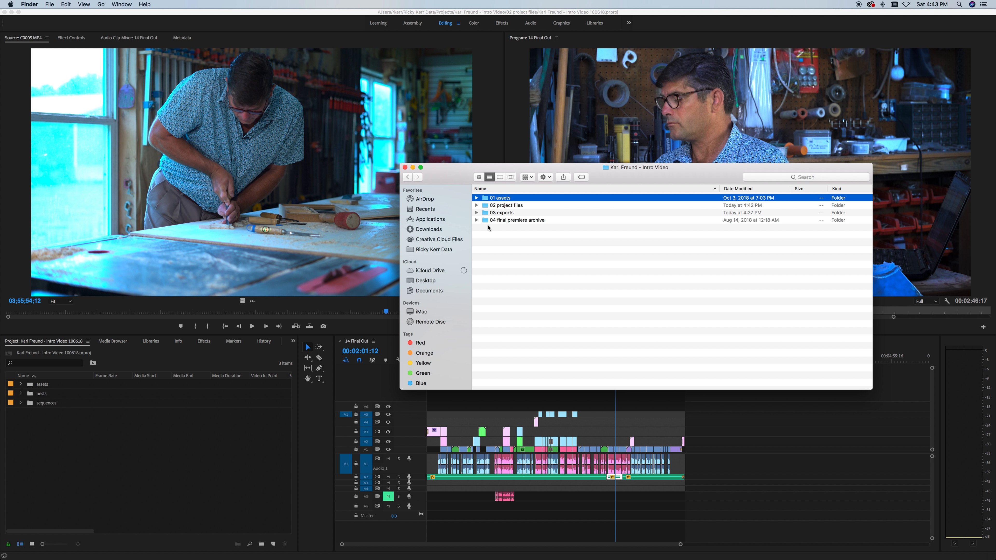
mouse_move(495, 201)
left_mouse_down()
mouse_move(148, 432)
mouse_move(121, 398)
mouse_move(111, 413)
mouse_move(468, 240)
mouse_move(503, 200)
left_mouse_up()
left_click(533, 273)
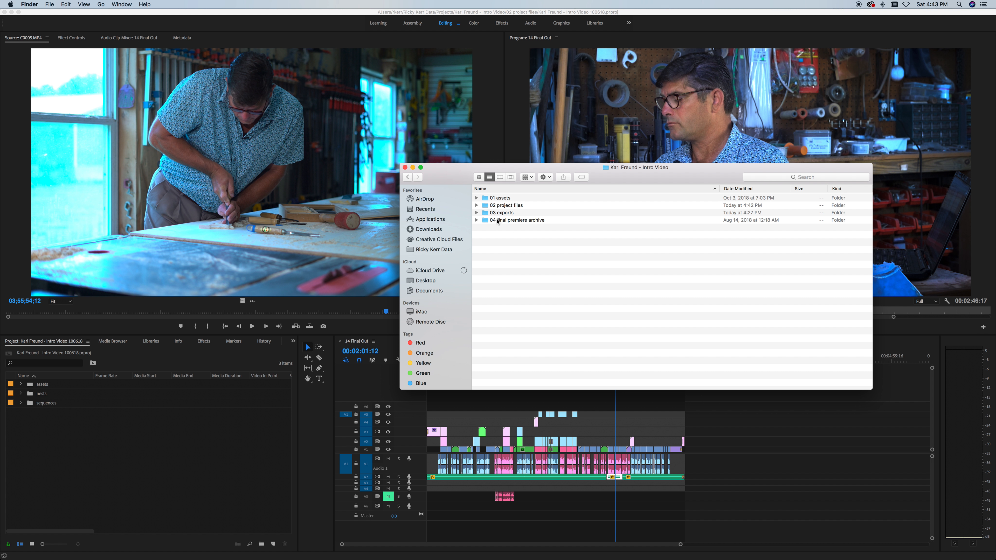
left_click(496, 206)
left_click(14, 416)
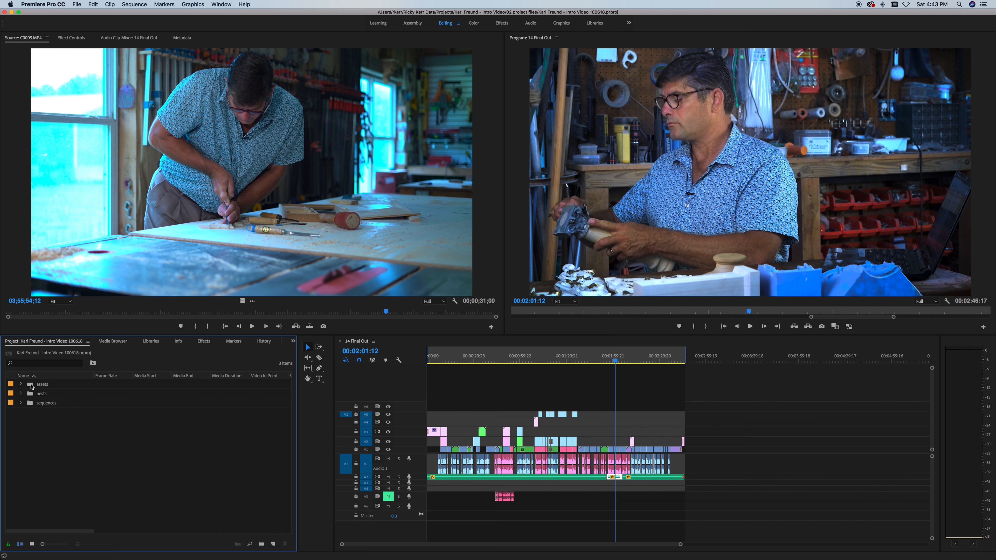
left_click(21, 384)
left_click(20, 385)
left_click(22, 385)
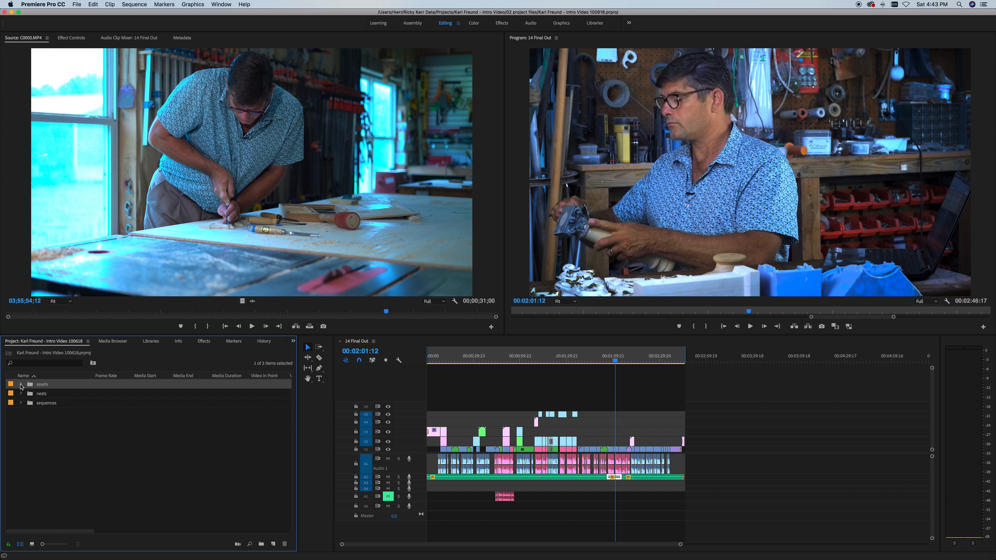
left_click(22, 385)
left_click(29, 394)
left_click(30, 393)
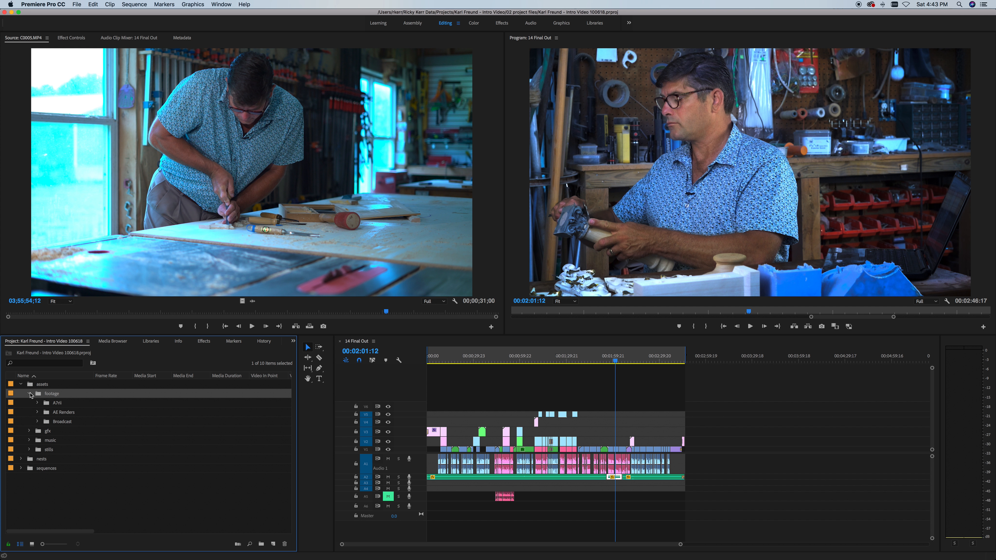
left_click(29, 431)
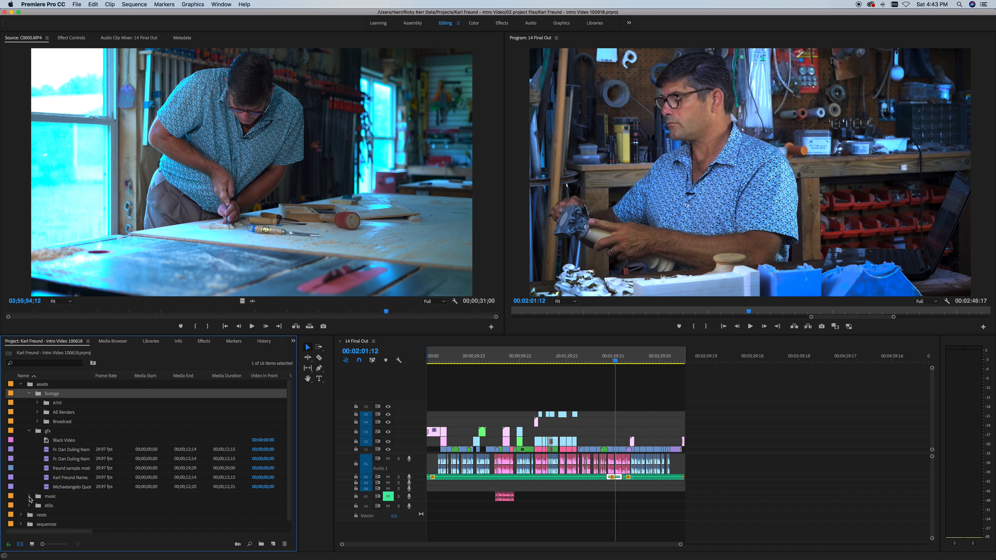
left_click(29, 505)
left_click(30, 505)
left_click(29, 394)
left_click(29, 403)
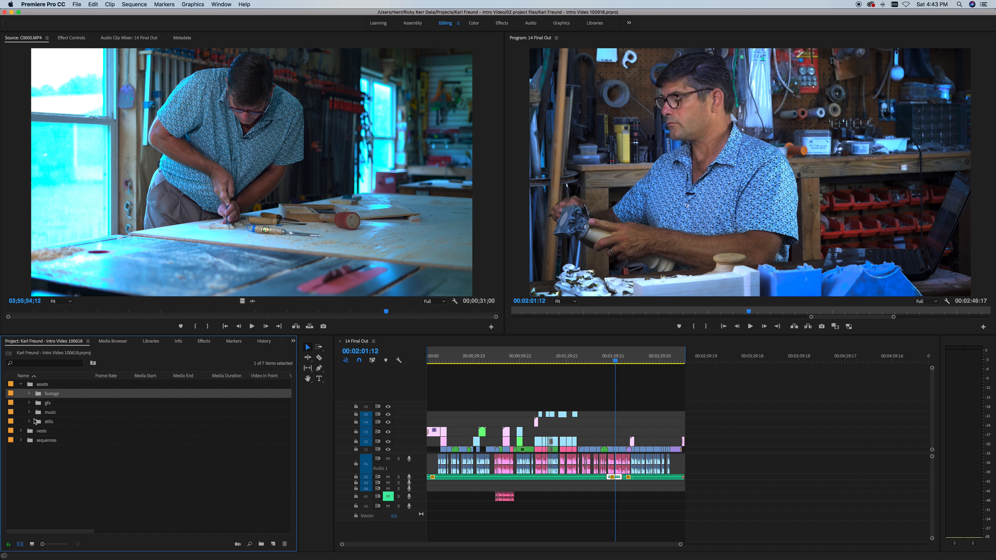
left_click(21, 385)
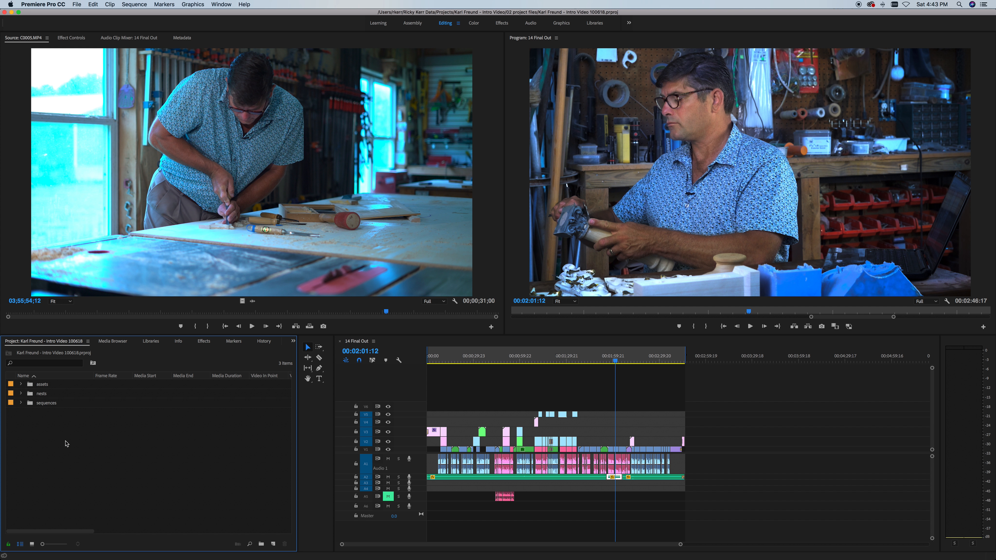
left_click(20, 394)
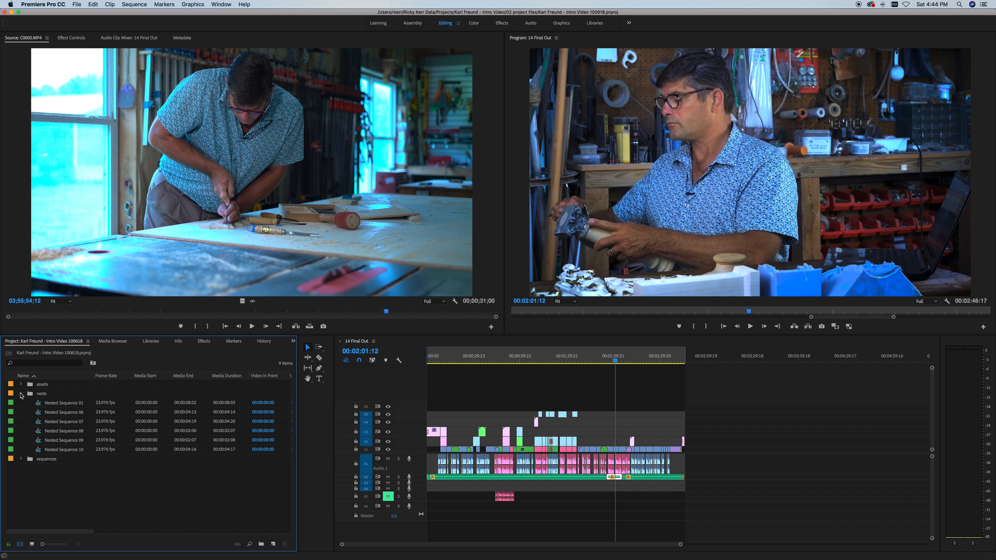
left_click(53, 403)
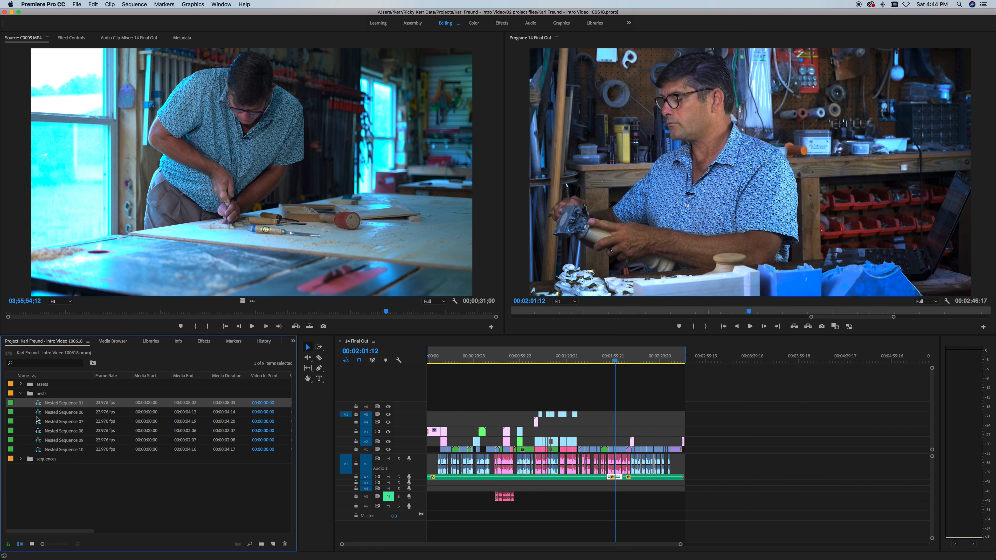
left_click(21, 394)
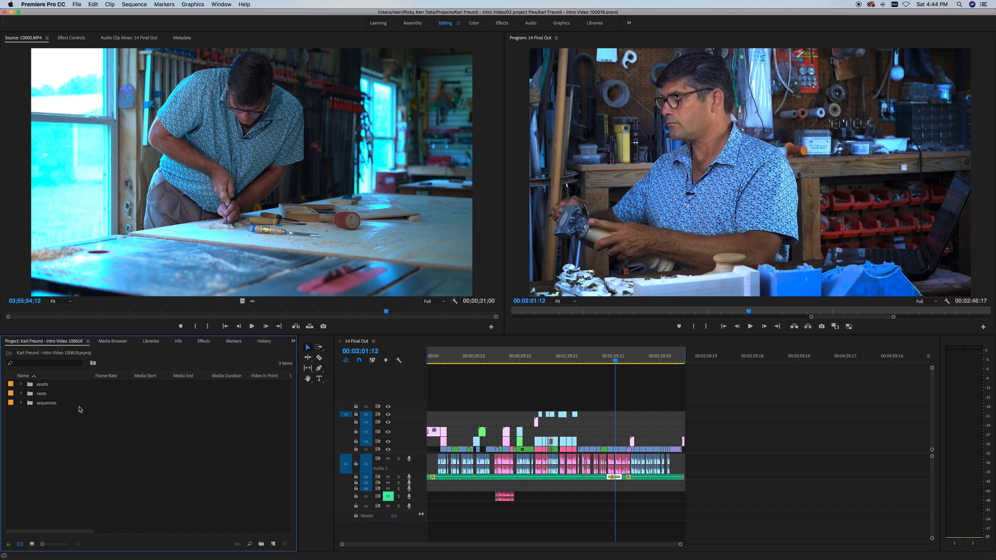
left_click(20, 394)
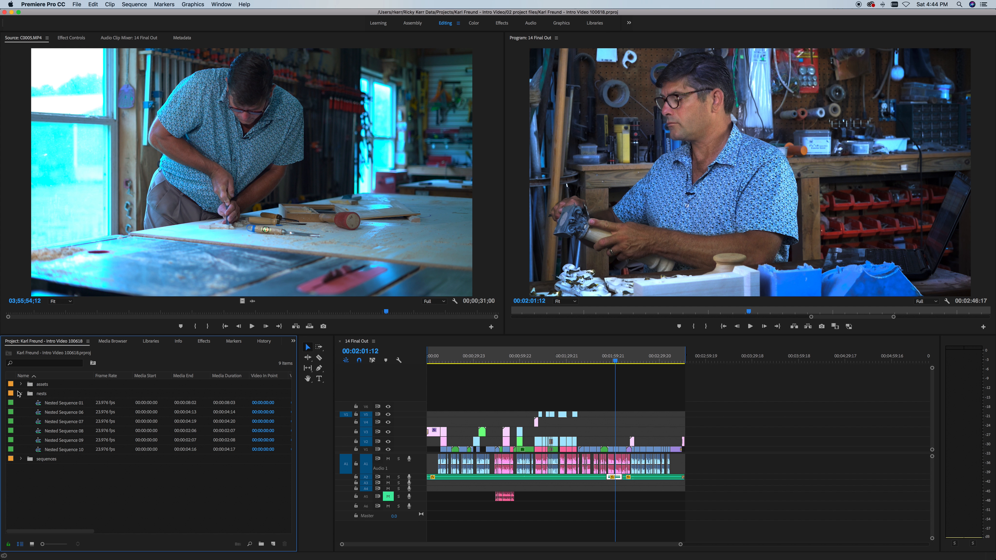
left_click(20, 394)
left_click(476, 441)
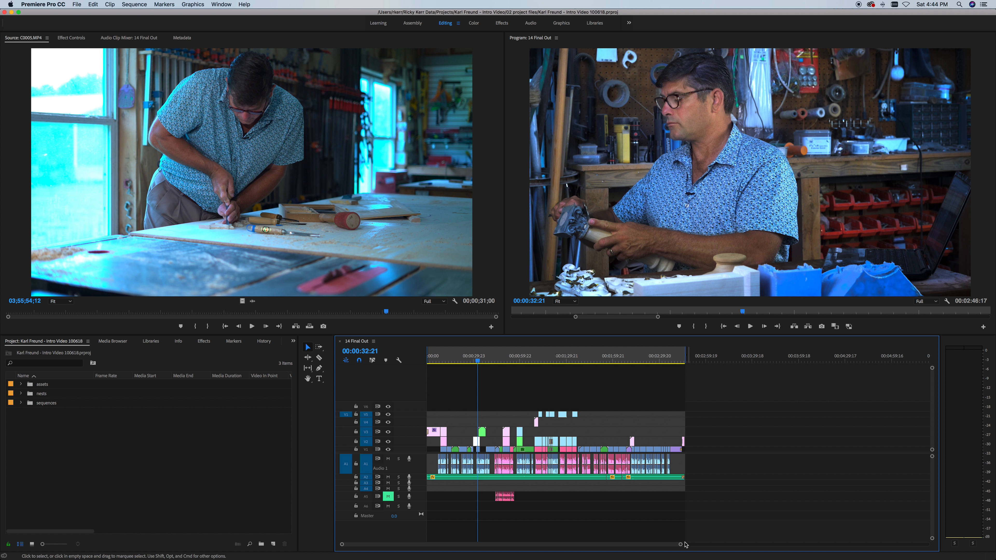
Step: Play from 00:00:32:21 and briefly open, then close, Nested Sequence 06
left_click_drag(680, 546, 514, 544)
key("space")
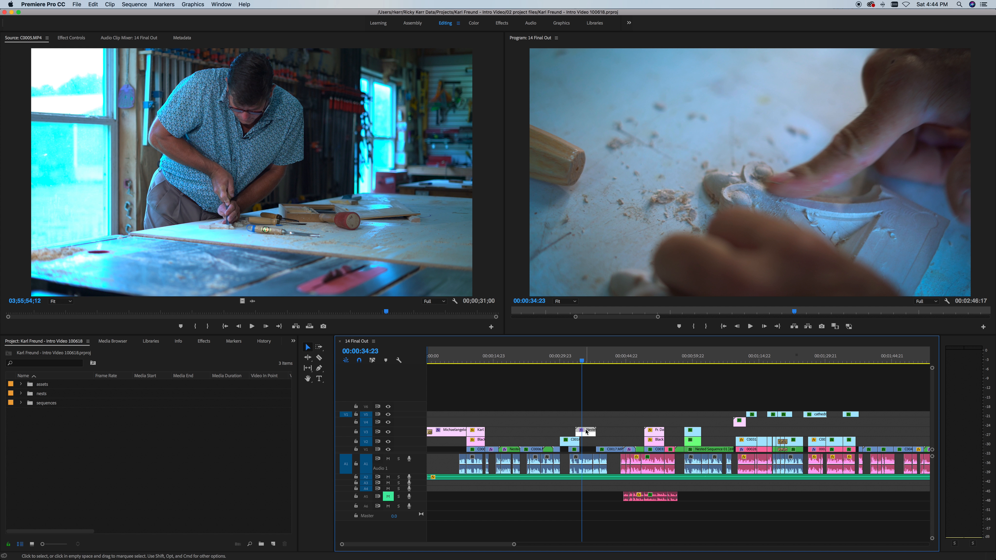
double_click(586, 432)
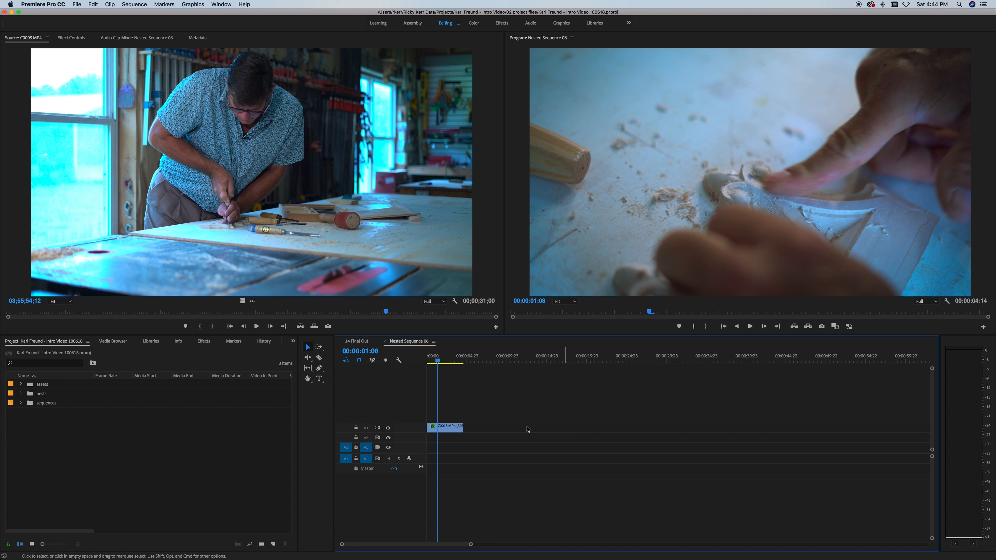
left_click(386, 342)
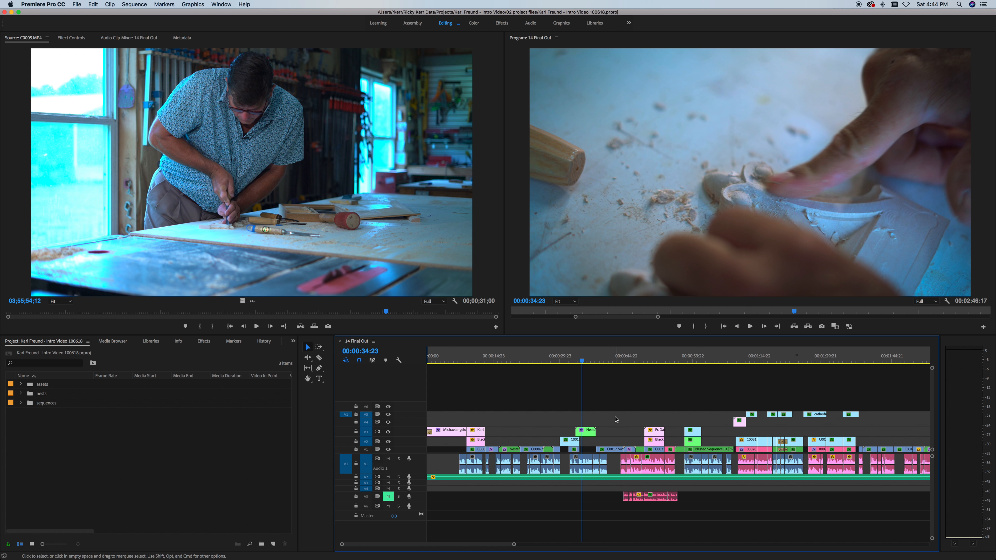
left_click(588, 360)
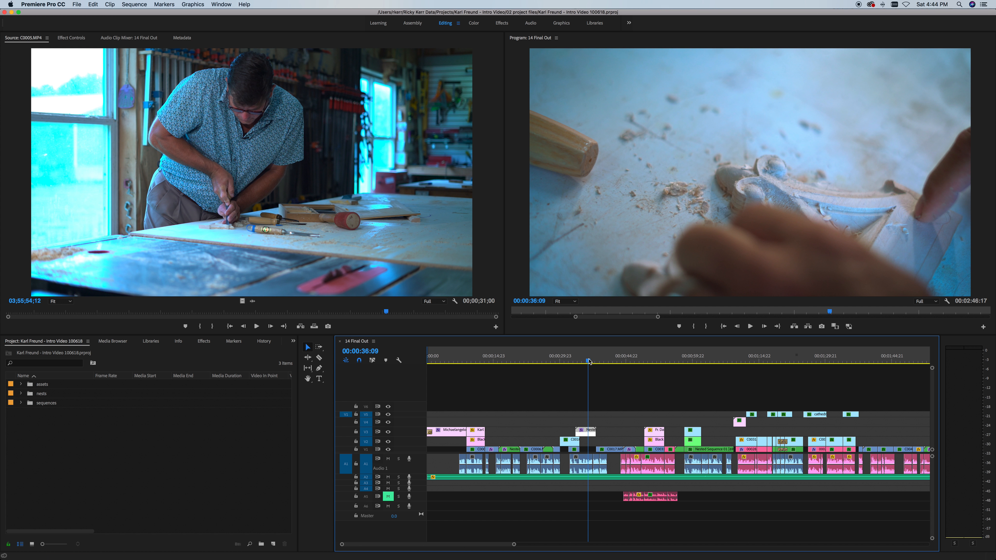
left_click(610, 410)
left_click(578, 360)
left_click(612, 390)
Step: Park the playhead at 00:00:18:17 and zoom out to fit the whole sequence
left_click(509, 361)
left_click(508, 423)
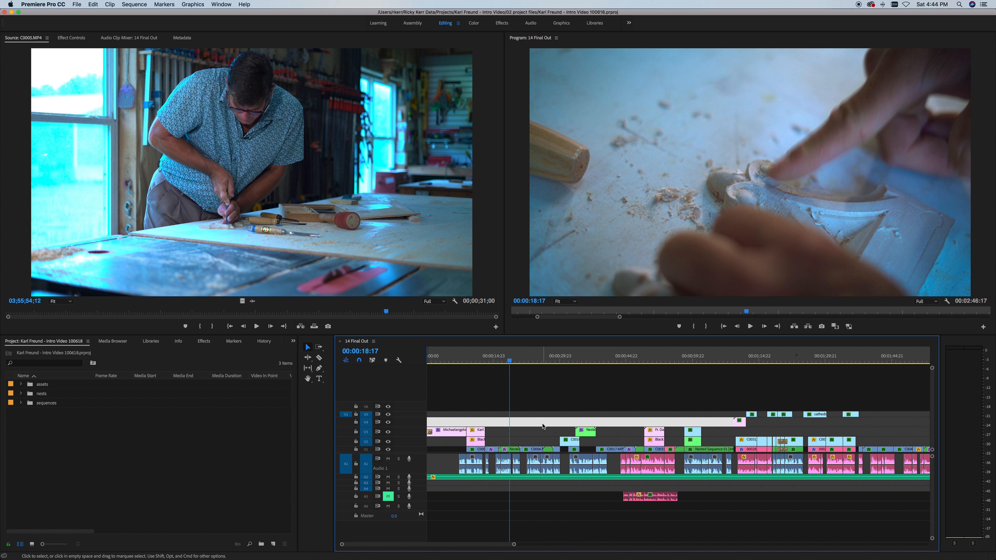
left_click_drag(513, 544, 698, 555)
left_click(59, 423)
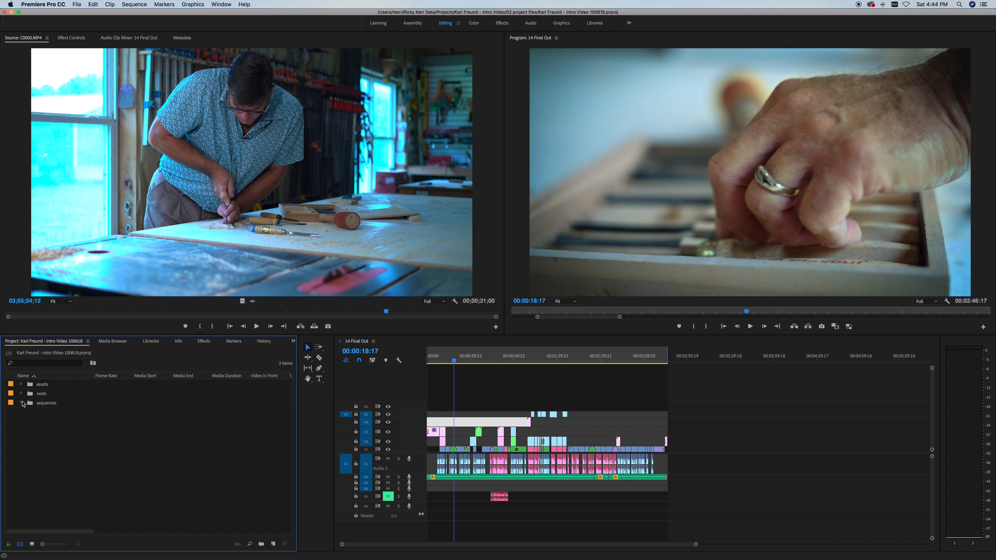
Step: Expand the sequences bin and step down through the sequences from 01 uncut interviews
left_click(21, 403)
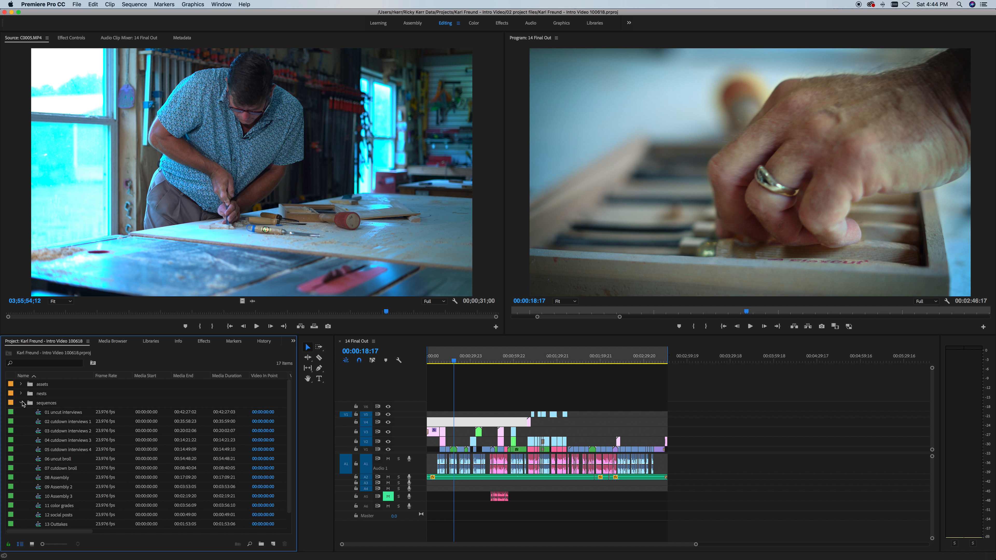
left_click(22, 402)
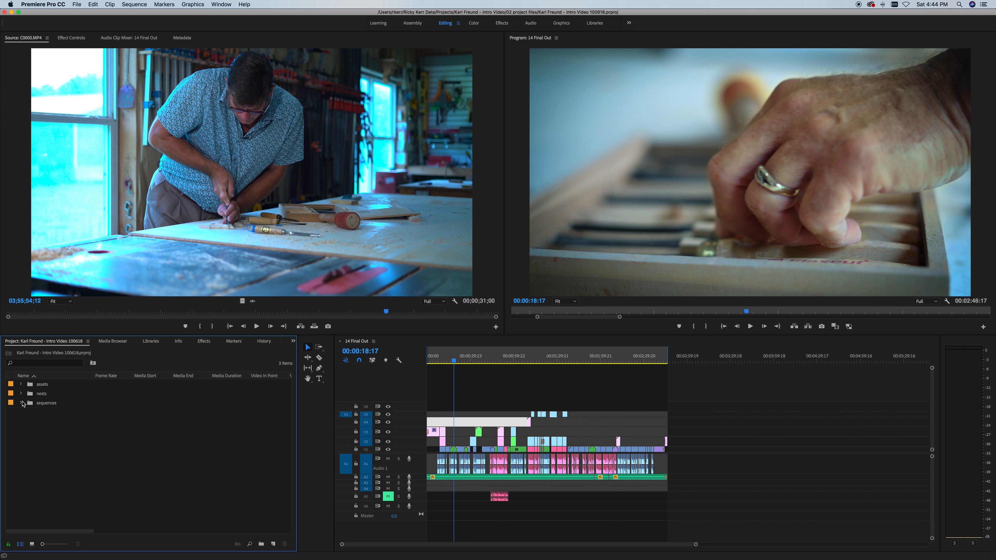
left_click(531, 392)
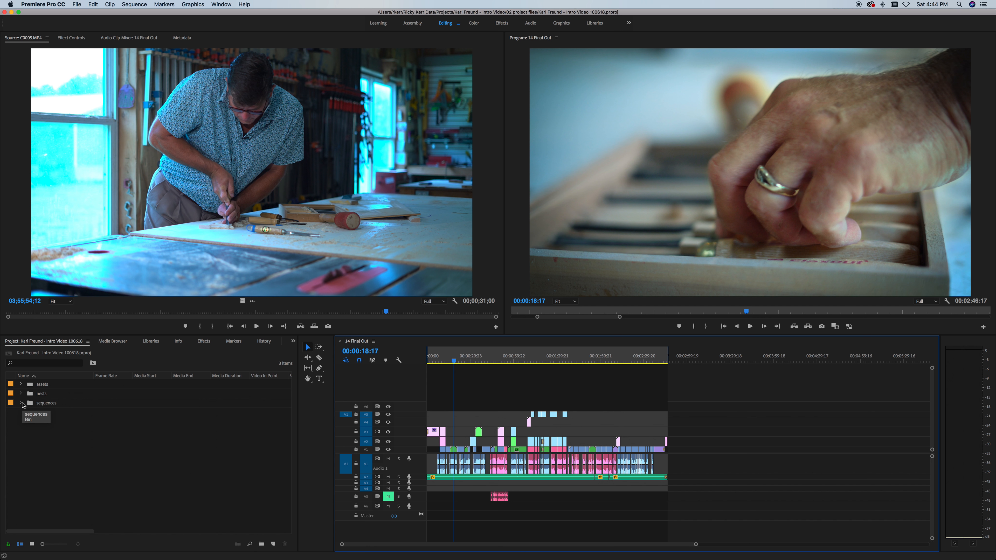
left_click(21, 403)
scroll(45, 412, "down", 1)
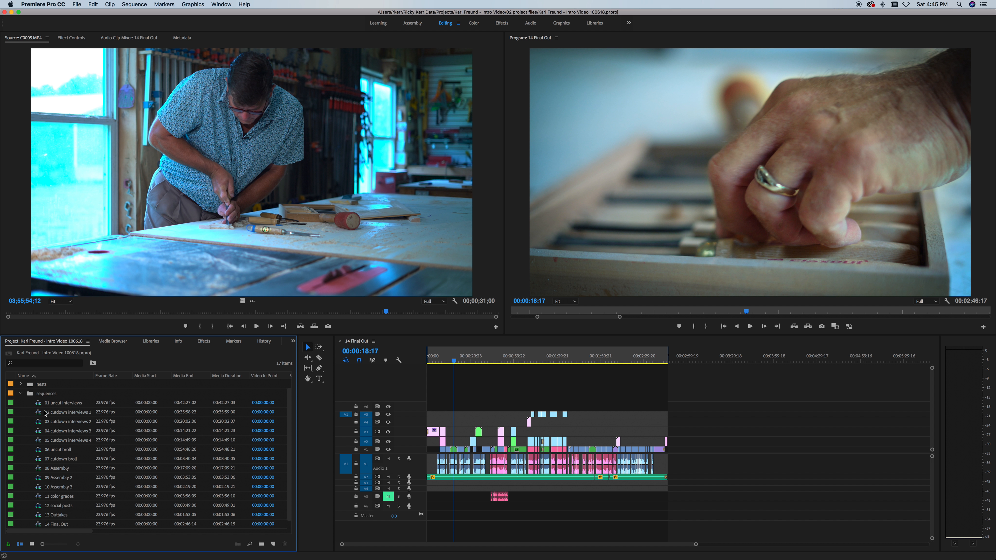
left_click(49, 407)
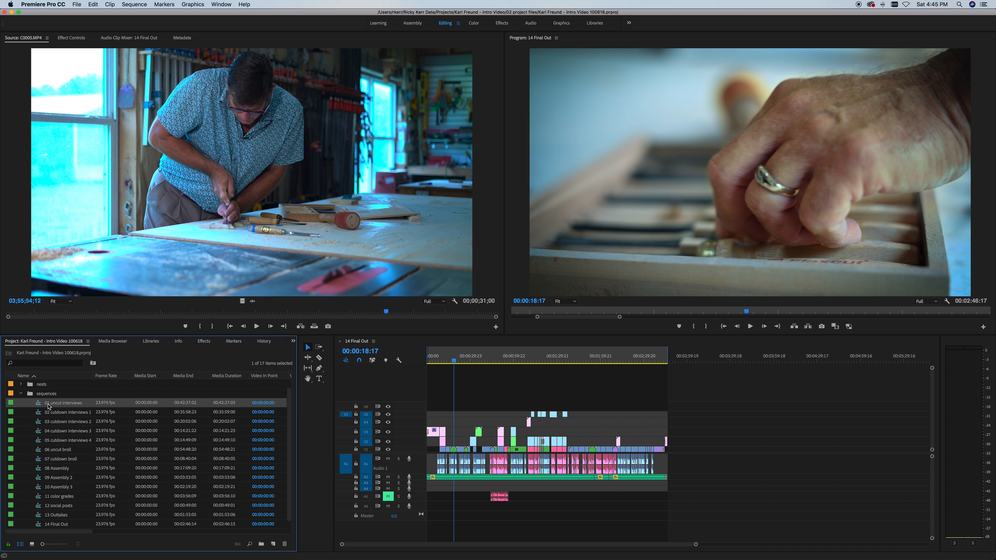
key("Down")
key("Down")
key("Down")
key("Down")
key("Down")
key("Down")
key("Down")
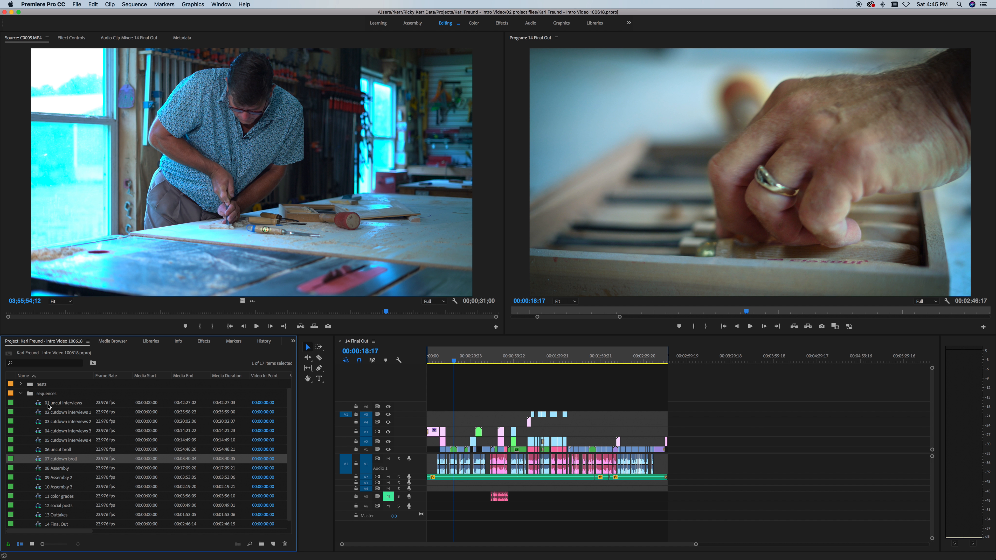
key("Down")
key("Down")
key("Down")
key("Down")
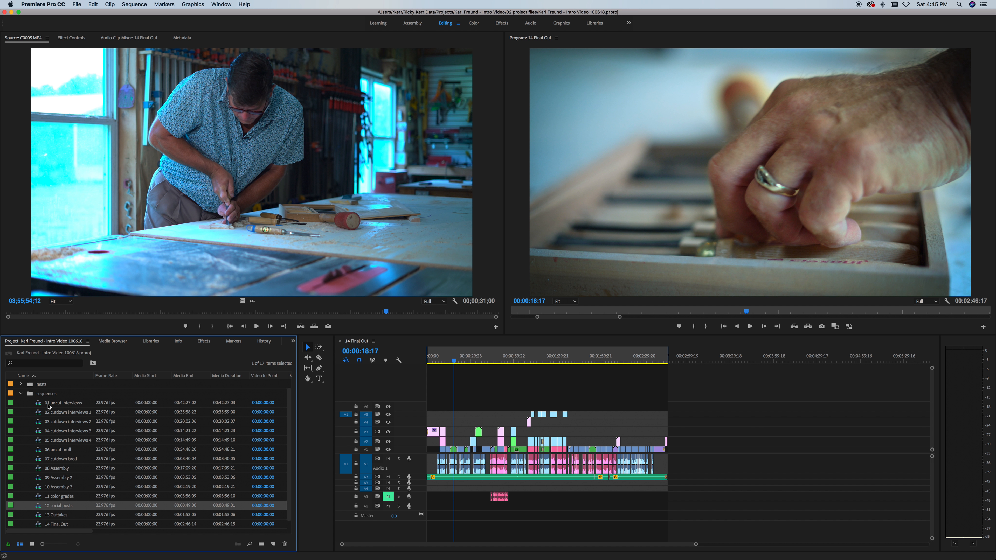
left_click(48, 404)
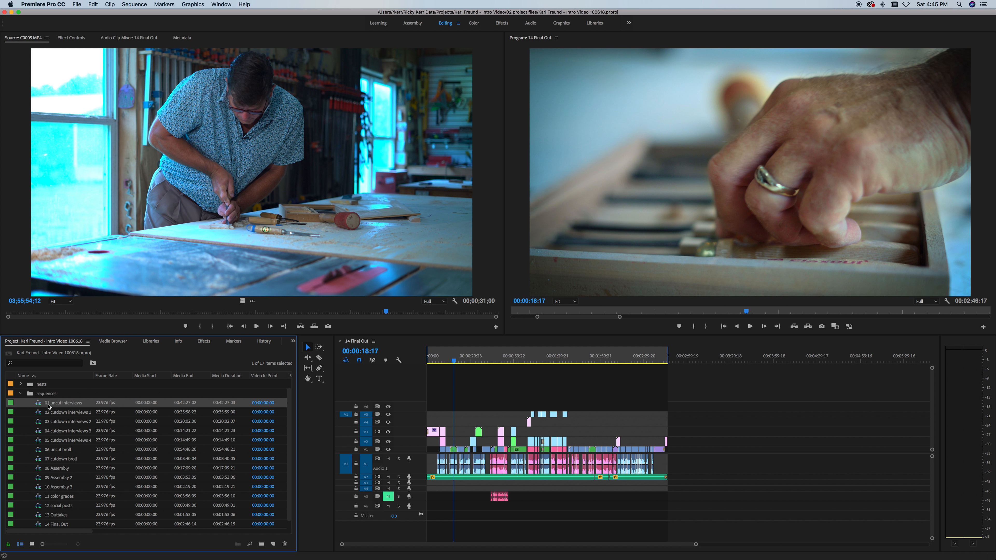
Step: Reselect 01 uncut interviews and open it in its own timeline
left_click(65, 413)
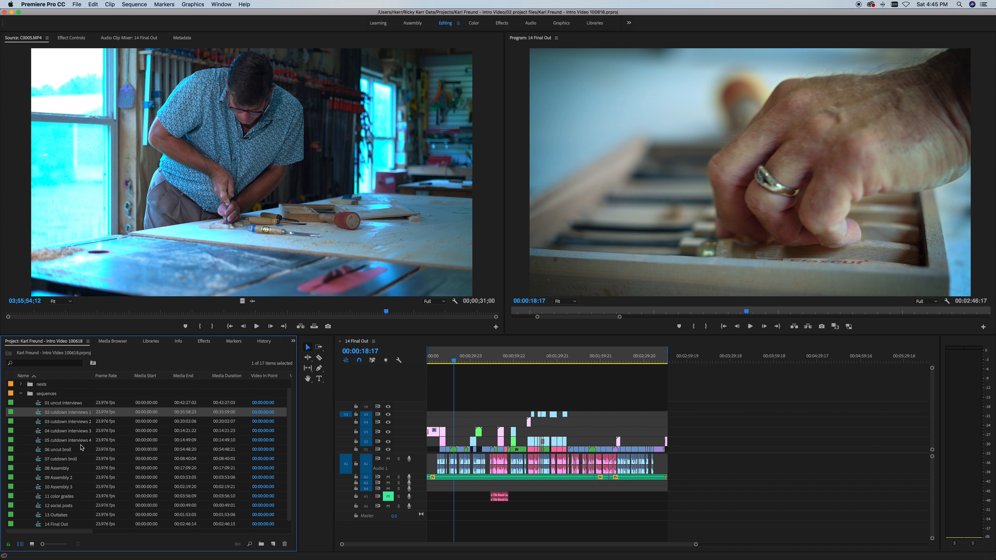
left_click(75, 471)
left_click(62, 411)
left_click(57, 405)
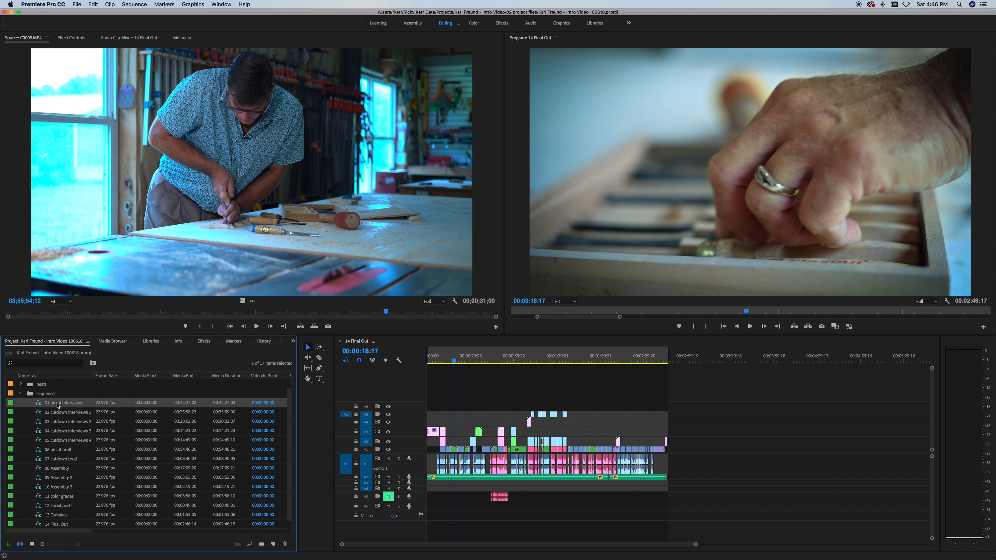
double_click(41, 406)
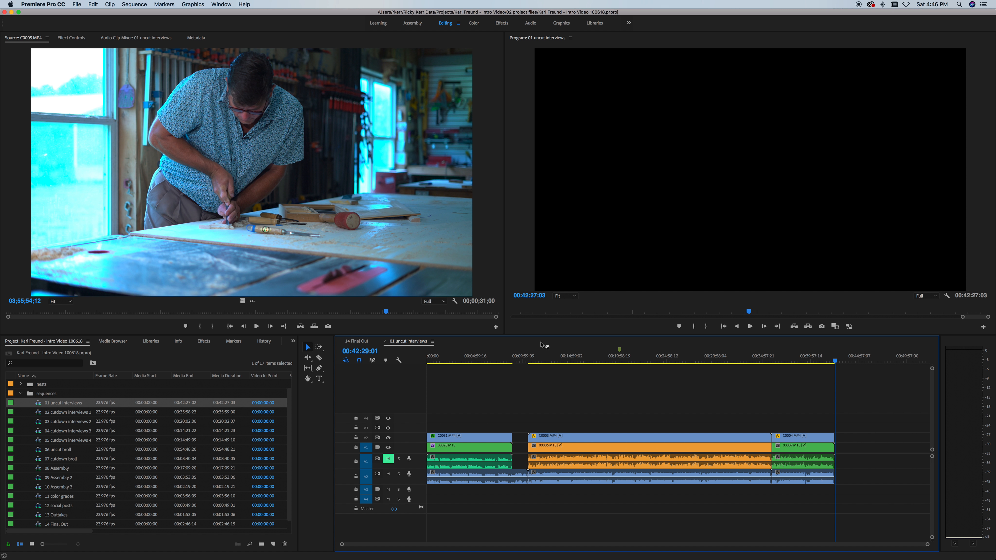
Step: Skim the interviews by jumping from the start through the 00:16:07:01 shop interview to 00:40:12:18
left_click_drag(469, 357, 428, 361)
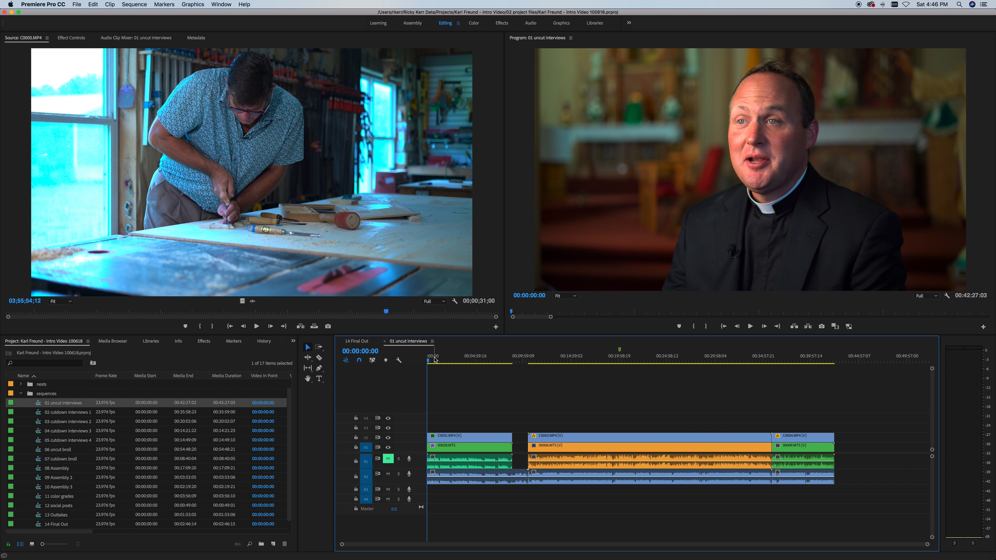
left_click(453, 358)
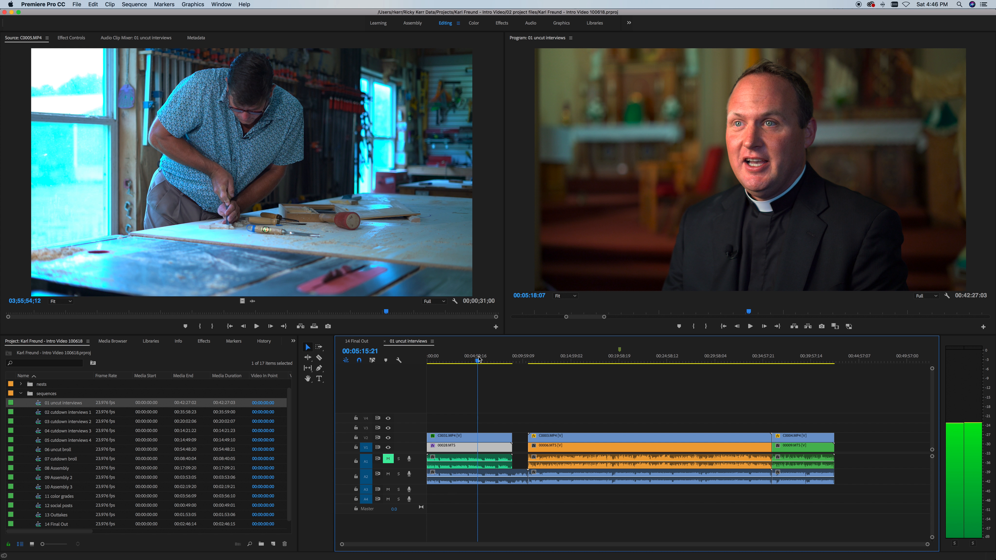
left_click(500, 361)
left_click(582, 361)
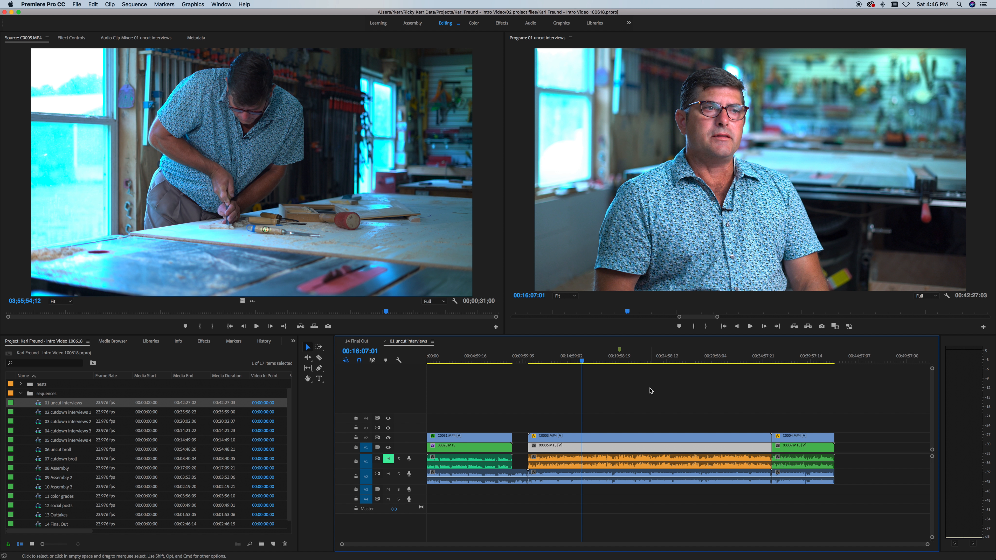
left_click(754, 359)
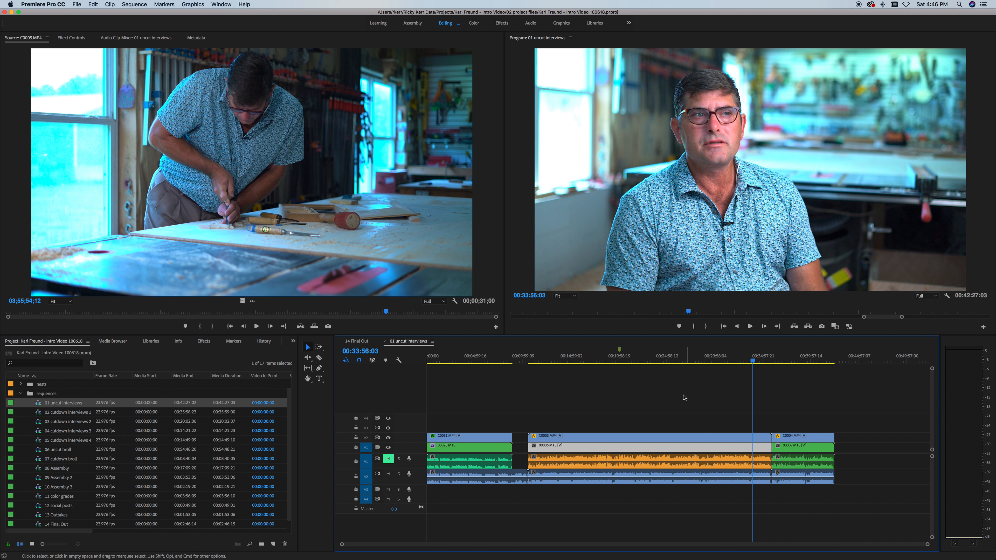
left_click(792, 358)
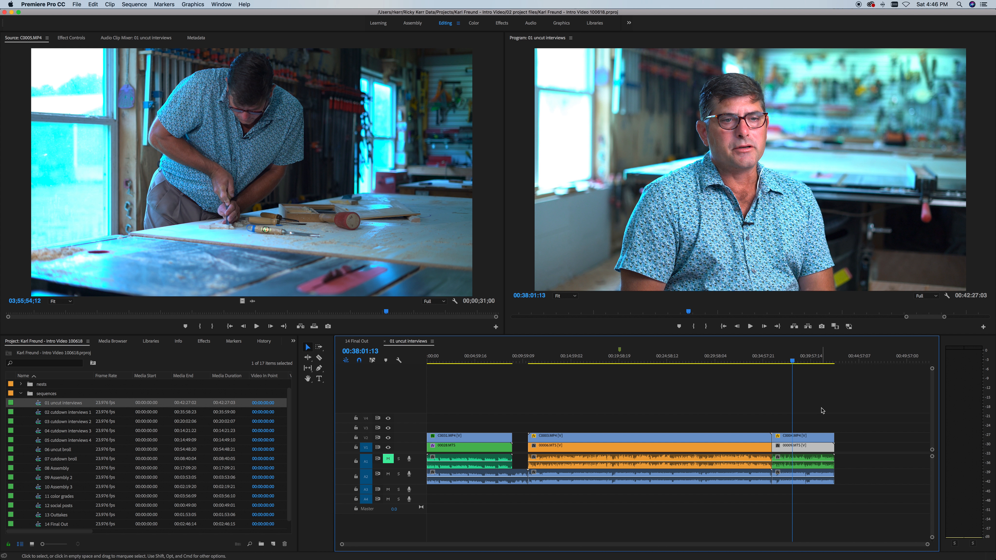
left_click(813, 357)
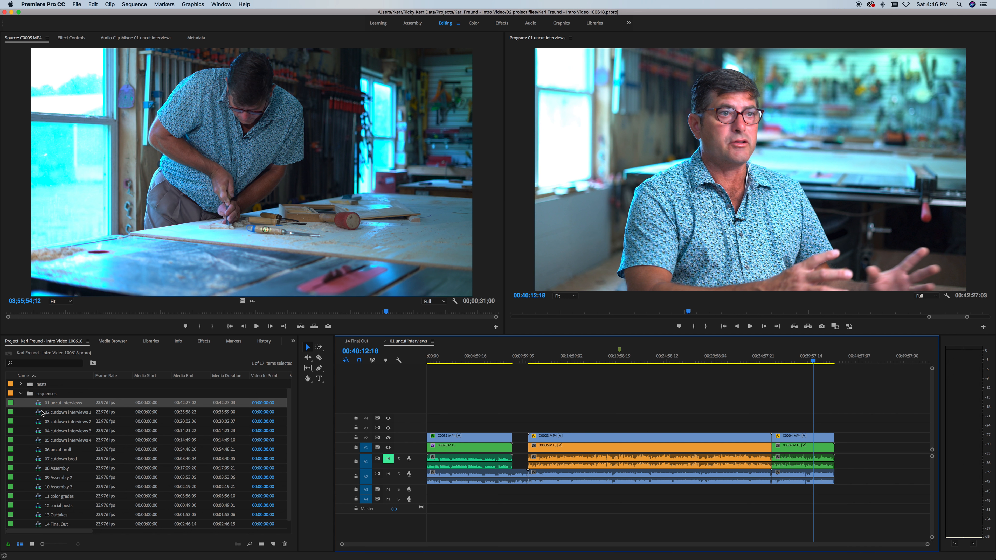
double_click(38, 451)
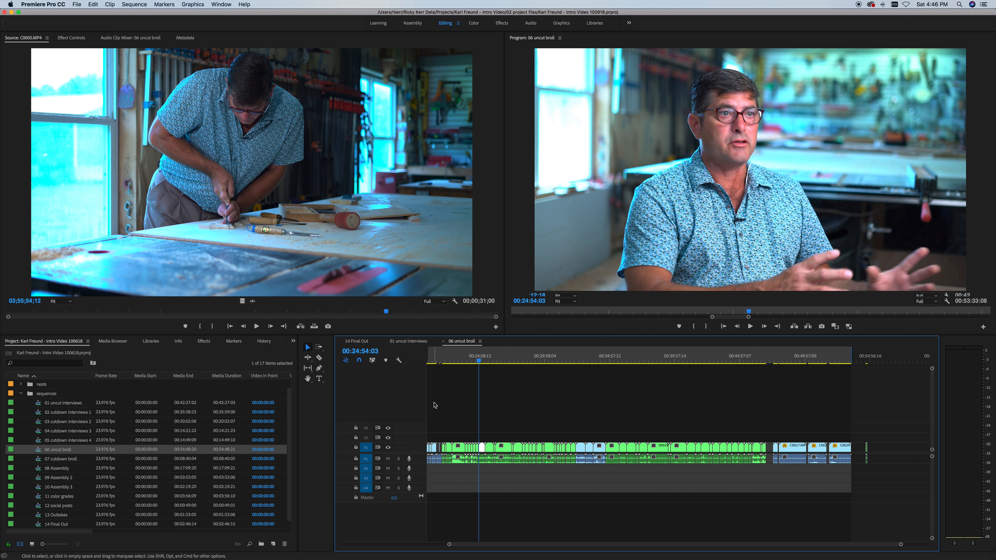
left_click_drag(448, 544, 375, 543)
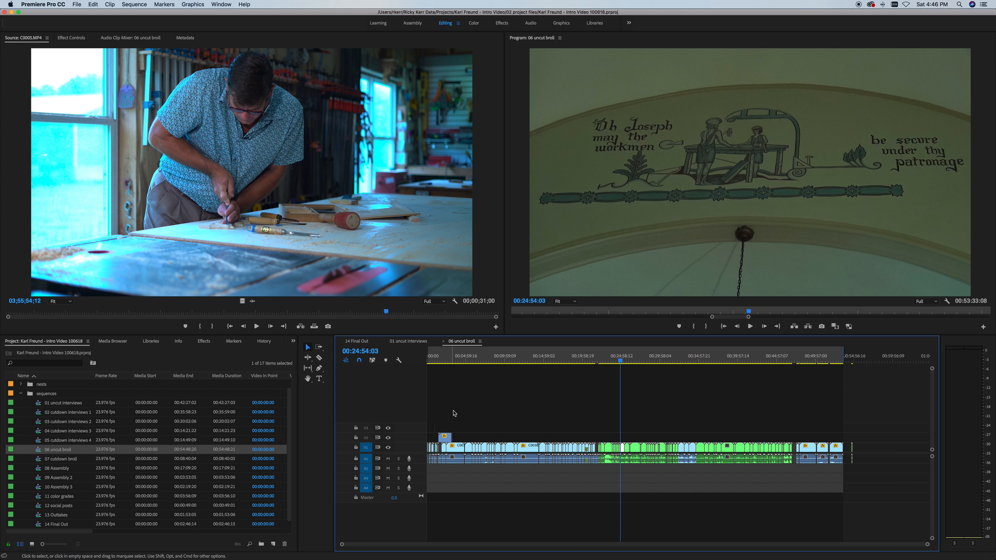
left_click_drag(441, 358, 575, 361)
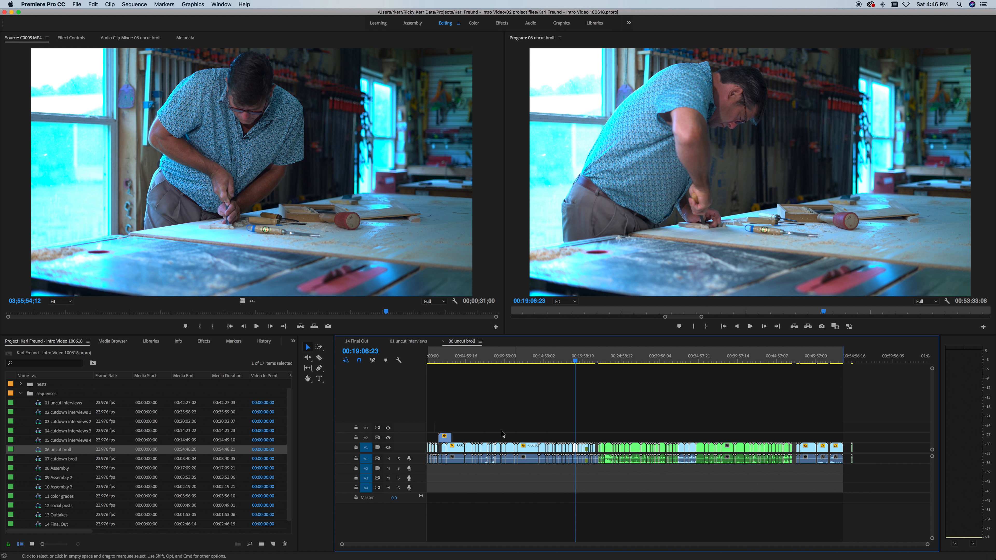
left_click_drag(621, 359, 818, 361)
left_click(5, 464)
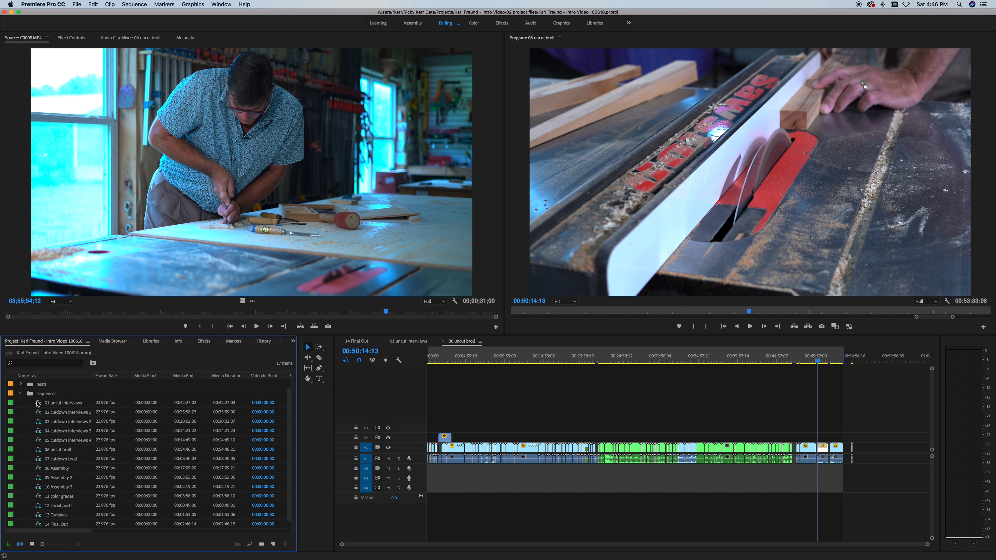
double_click(43, 404)
left_click(444, 340)
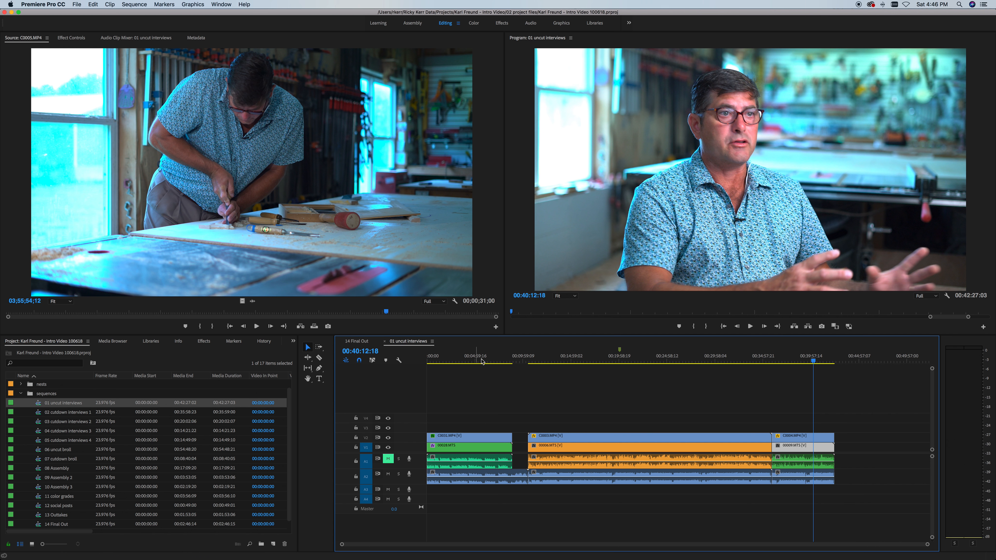
double_click(43, 412)
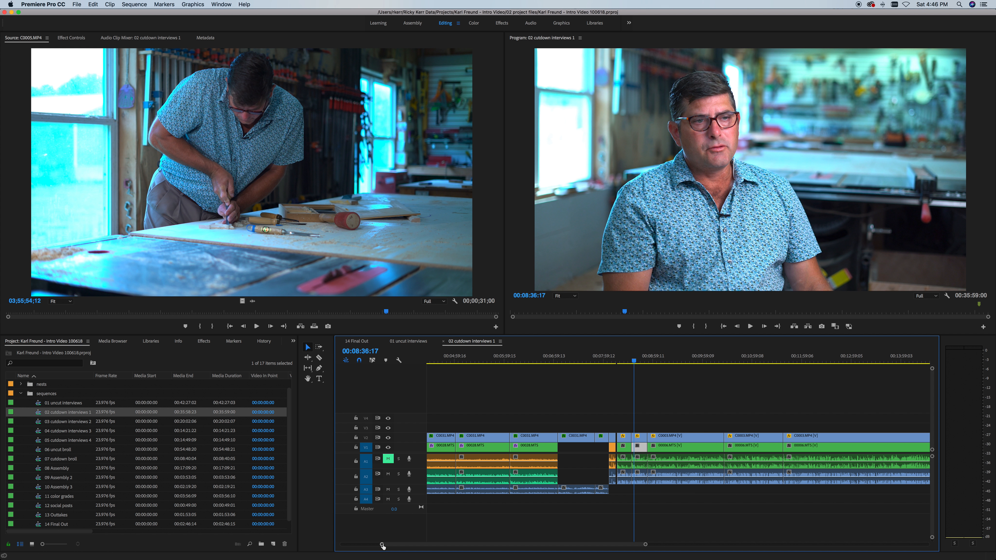
Step: Step through 02 cutdown interviews 1 from its start past 00:02:40:11 and 00:04:16:10
left_click_drag(381, 544, 331, 545)
left_click(470, 357)
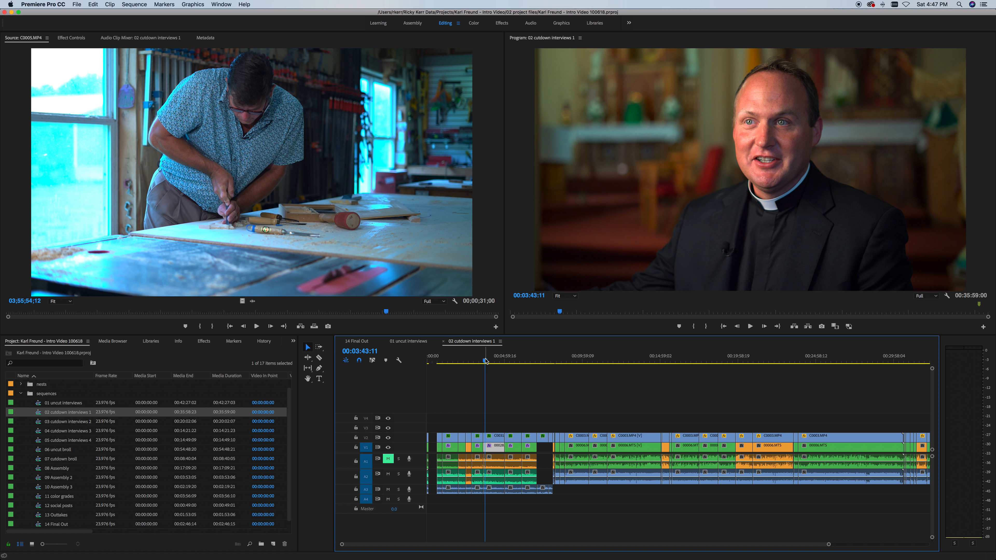
left_click(468, 360)
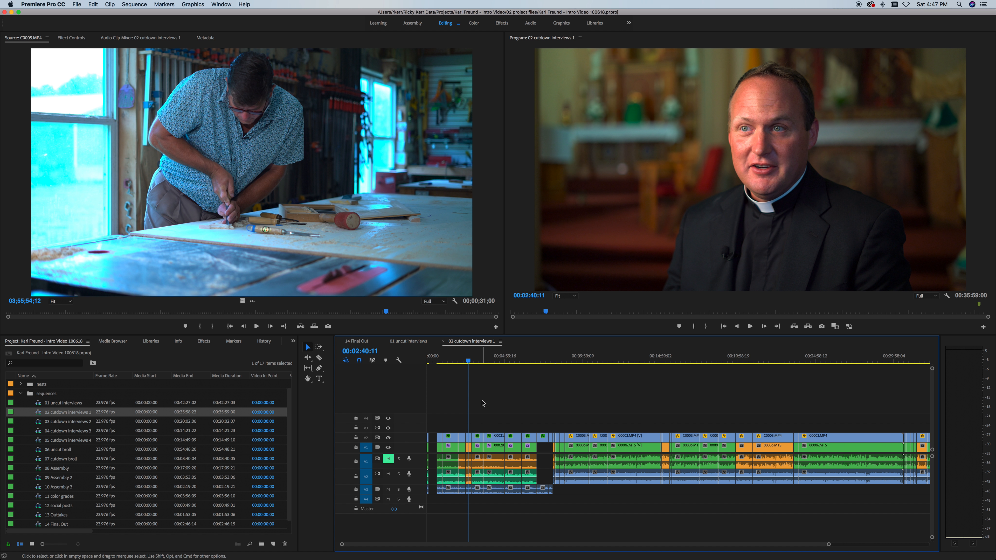
left_click(493, 360)
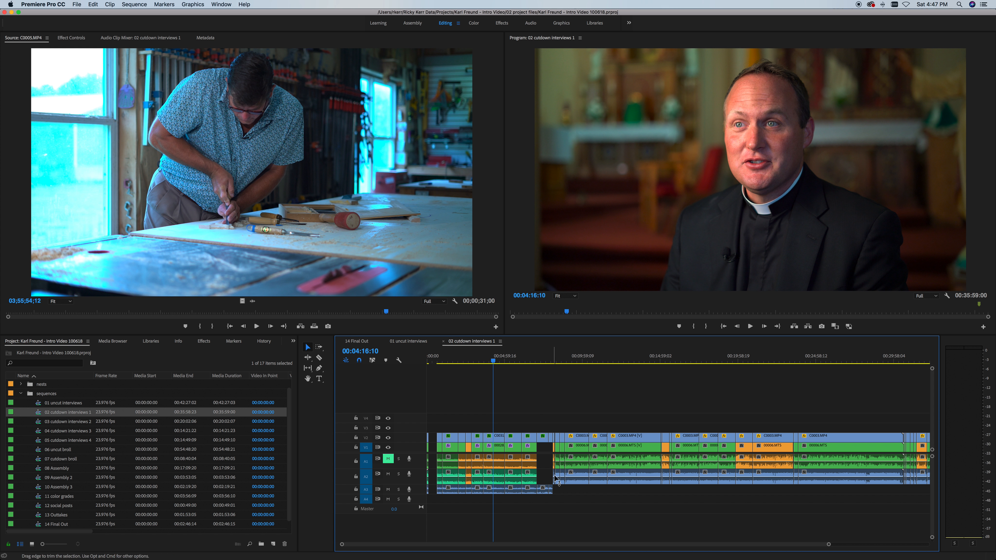
left_click_drag(828, 544, 917, 544)
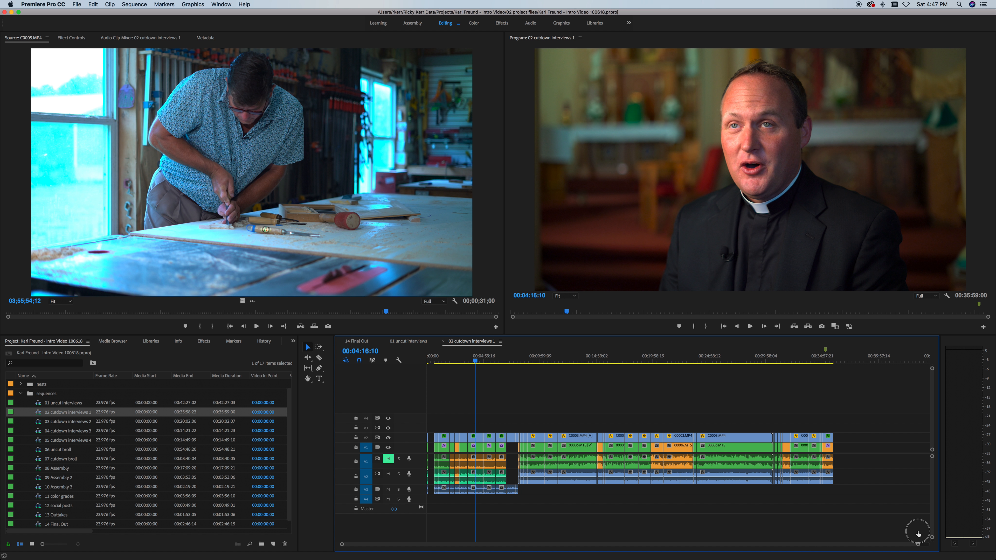
left_click(540, 359)
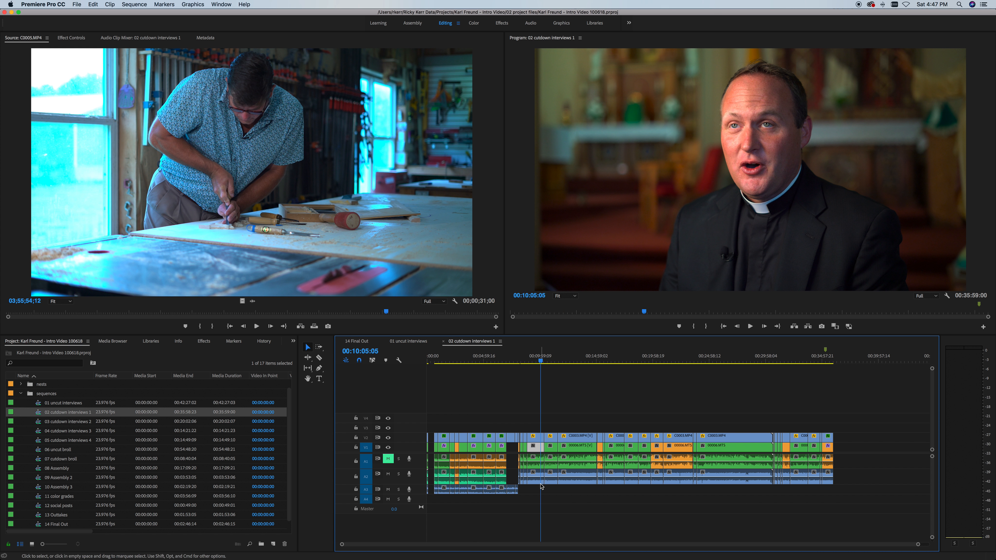
Step: Select the V1 clip and the pink V2 clip at the playhead, then deselect them
left_click(538, 447)
left_click(579, 411)
left_click(538, 450)
left_click(538, 440)
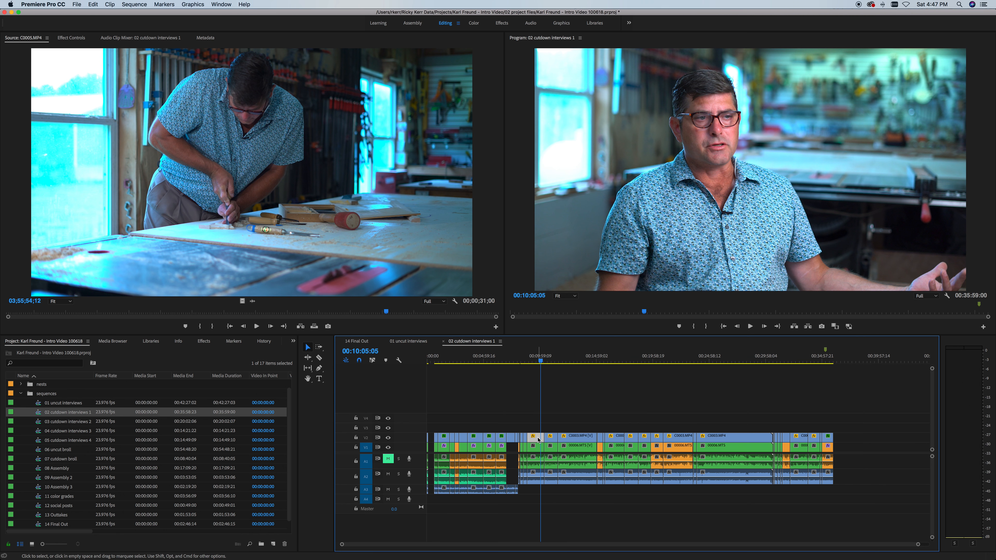
left_click(579, 416)
left_click(538, 440)
left_click(562, 422)
Step: Zoom the timeline in and step through the clips: 00:10:44:14, C0003.MP4, 00:15:17:23, then back to 00:04:57:00
left_click_drag(918, 544, 760, 544)
left_click(658, 444)
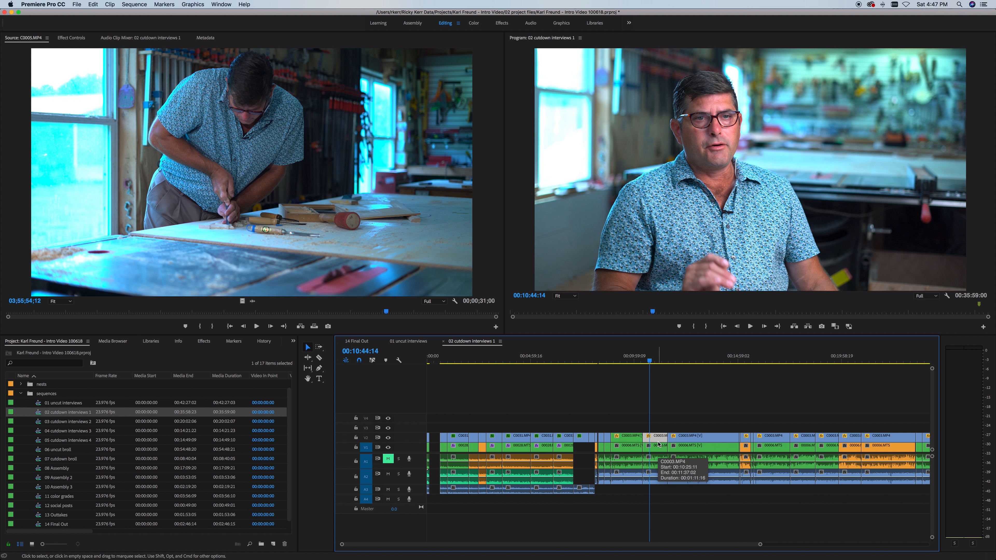
left_click(686, 402)
left_click(693, 443)
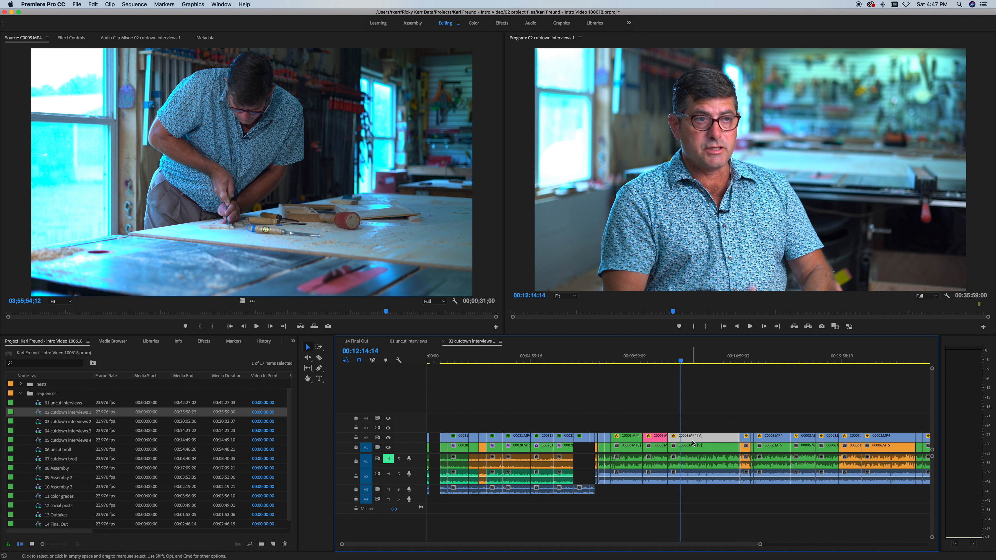
left_click(733, 400)
left_click(745, 442)
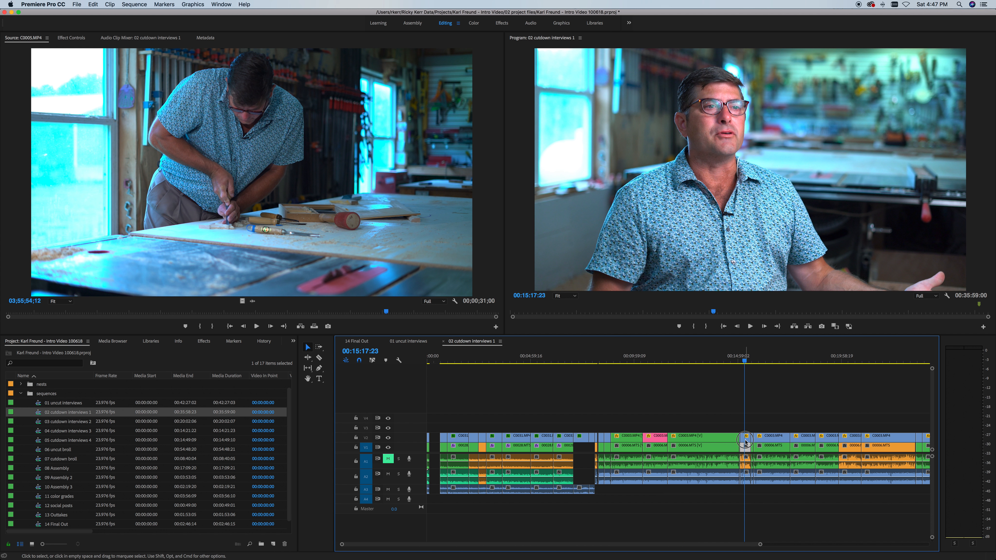
left_click(770, 396)
left_click(534, 368)
left_click(503, 383)
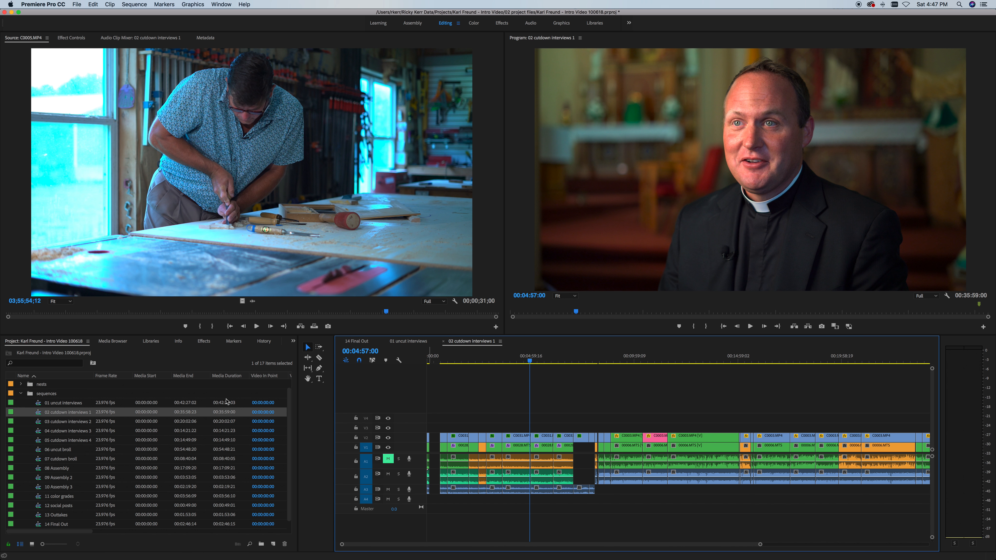
Step: Save the project, then open the 03 cutdown interviews 2 sequence
key("super+s")
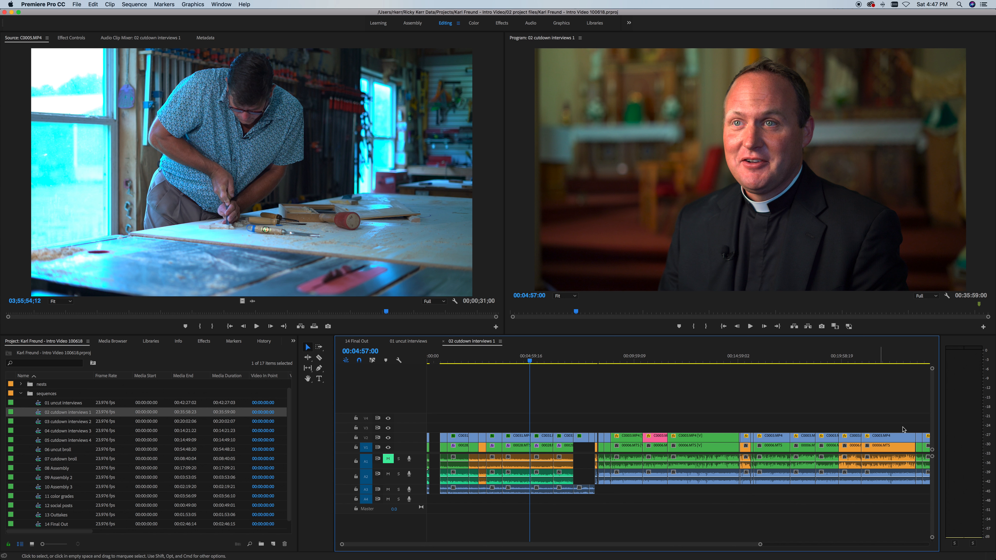
left_click_drag(759, 544, 892, 544)
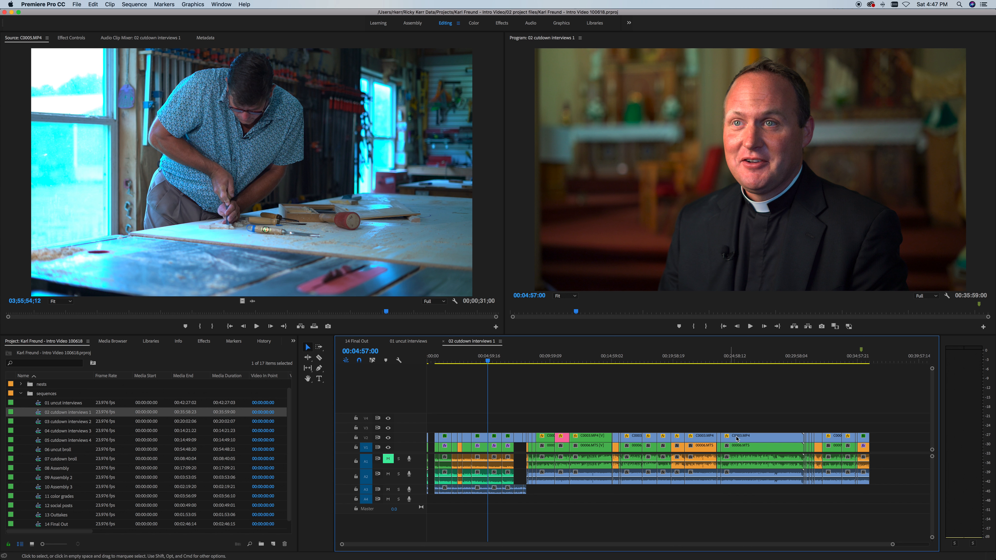
double_click(27, 423)
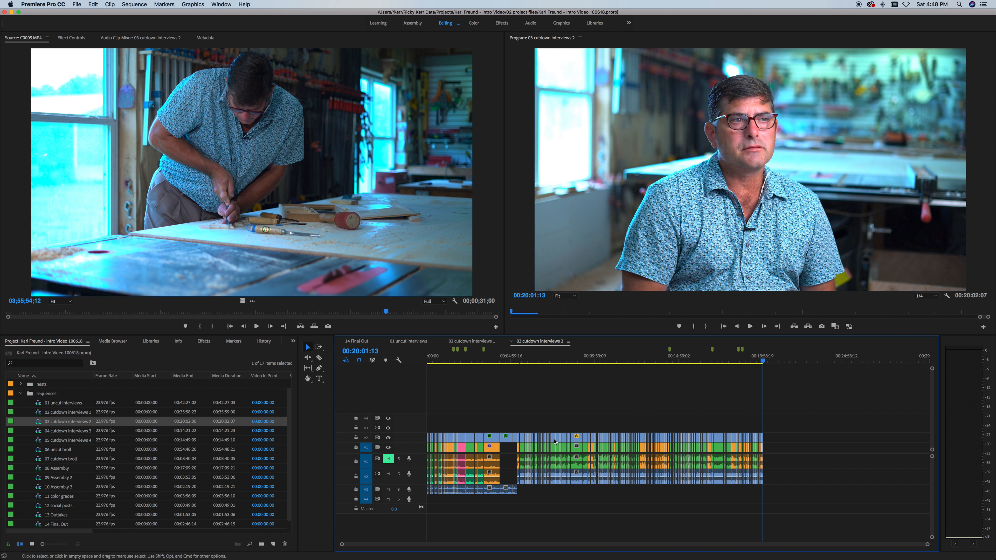
Step: Jump near the start of 03 cutdown interviews 2, then check the end of 02 cutdown interviews 1
left_click(434, 357)
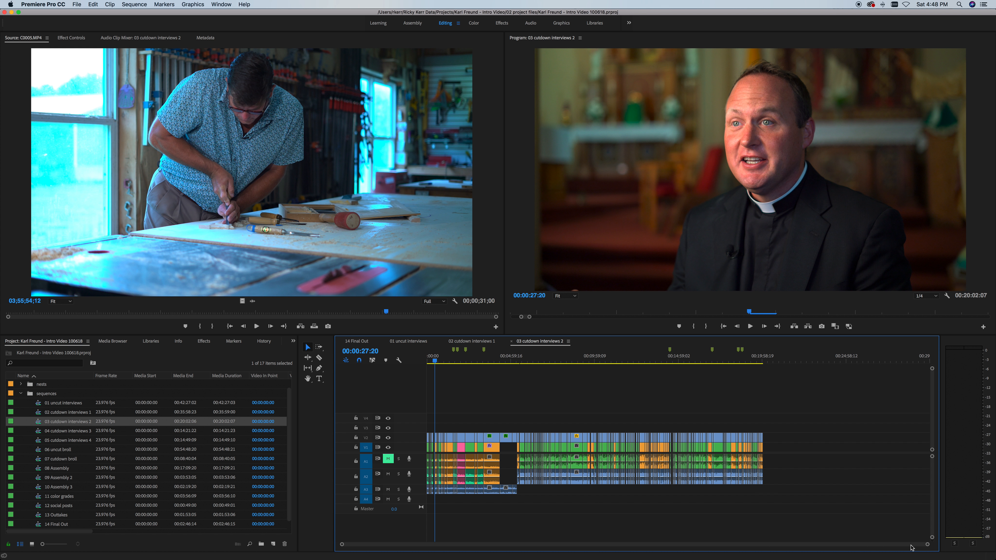
left_click_drag(926, 545, 884, 553)
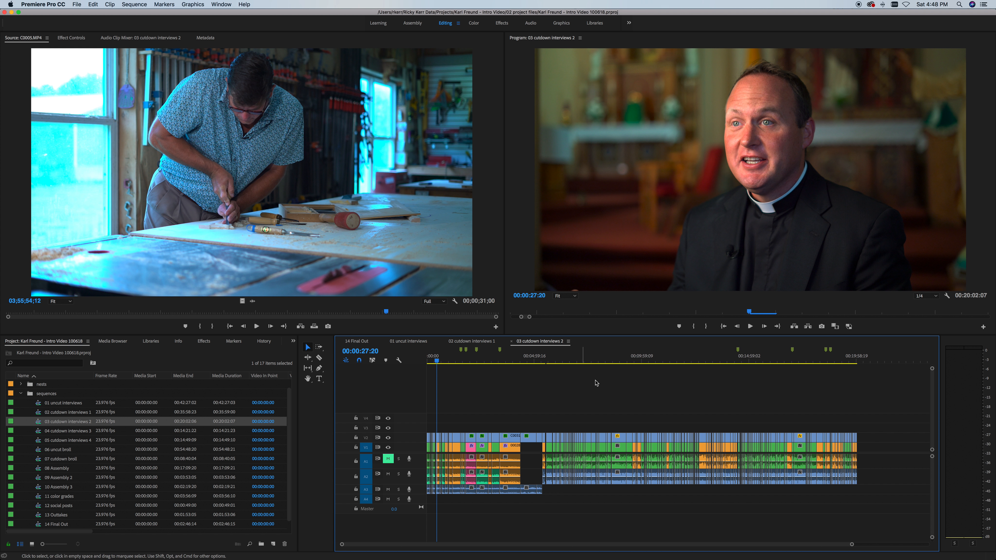
left_click(473, 341)
left_click(868, 359)
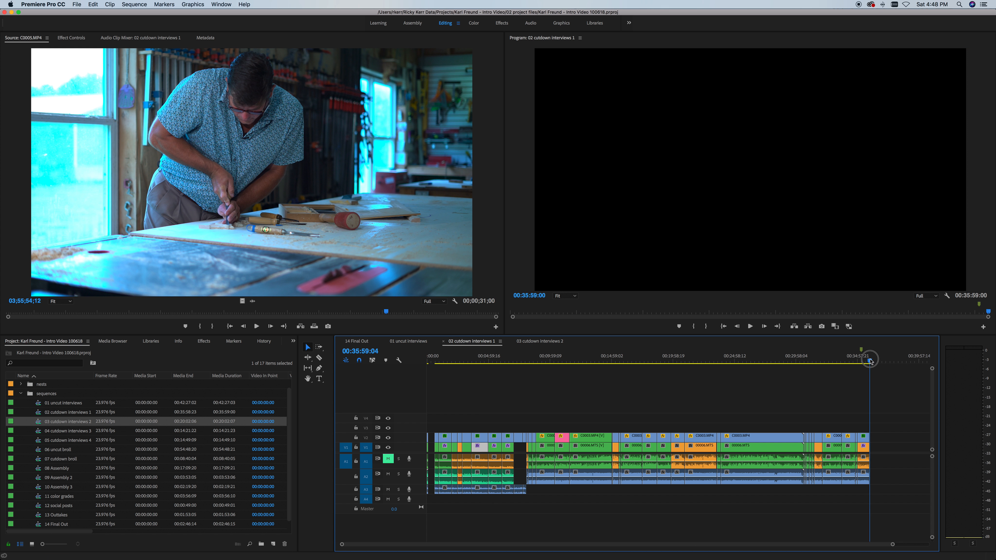
left_click_drag(870, 361, 869, 361)
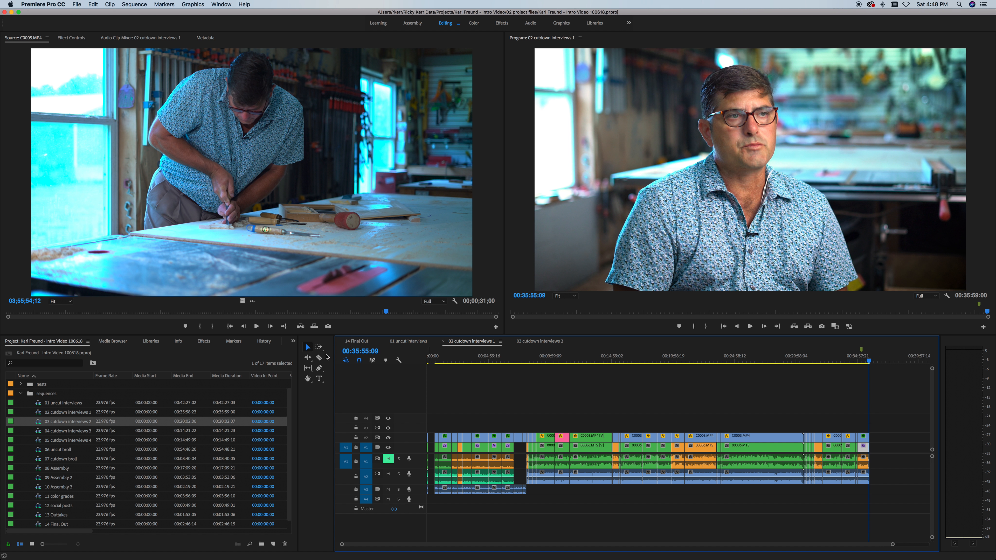
Step: Back in 03 cutdown interviews 2, add a marker at 00:04:19:16 and select it
left_click(549, 340)
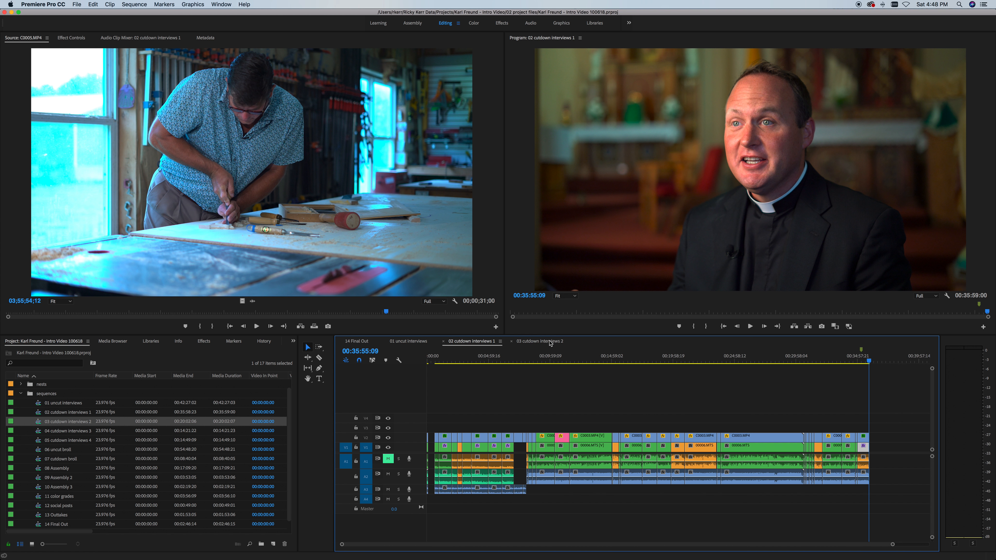
left_click(857, 360)
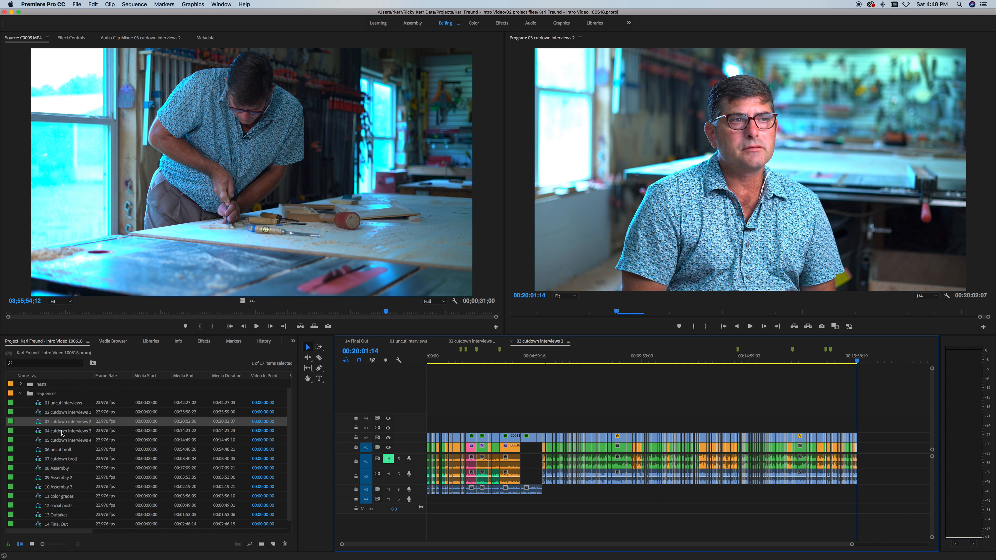
left_click(461, 355)
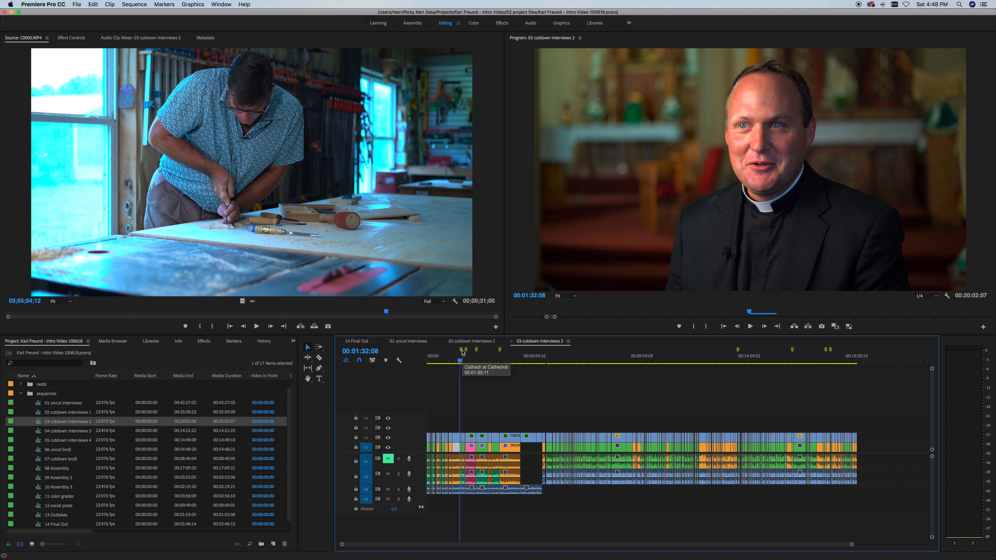
left_click(521, 355)
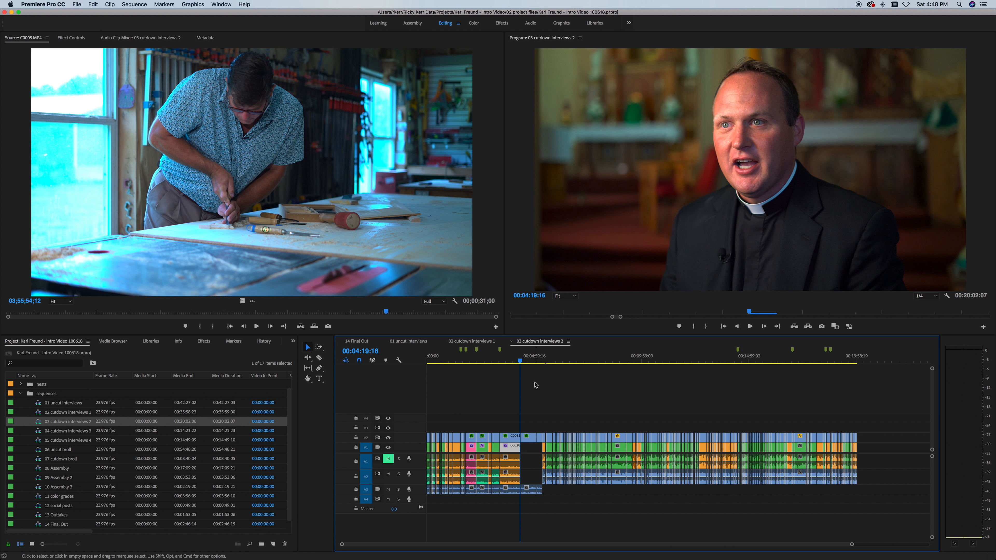
key("m")
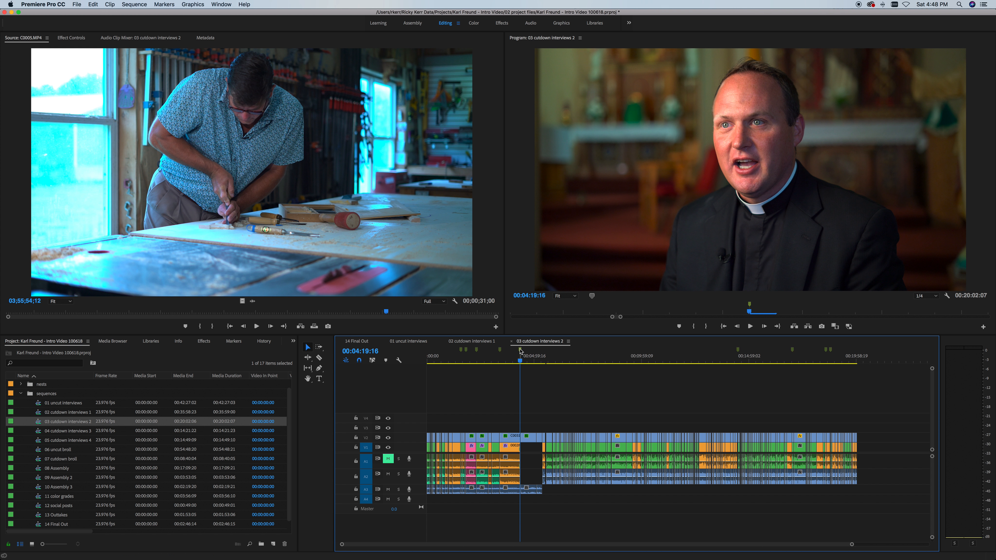
left_click(521, 349)
double_click(520, 349)
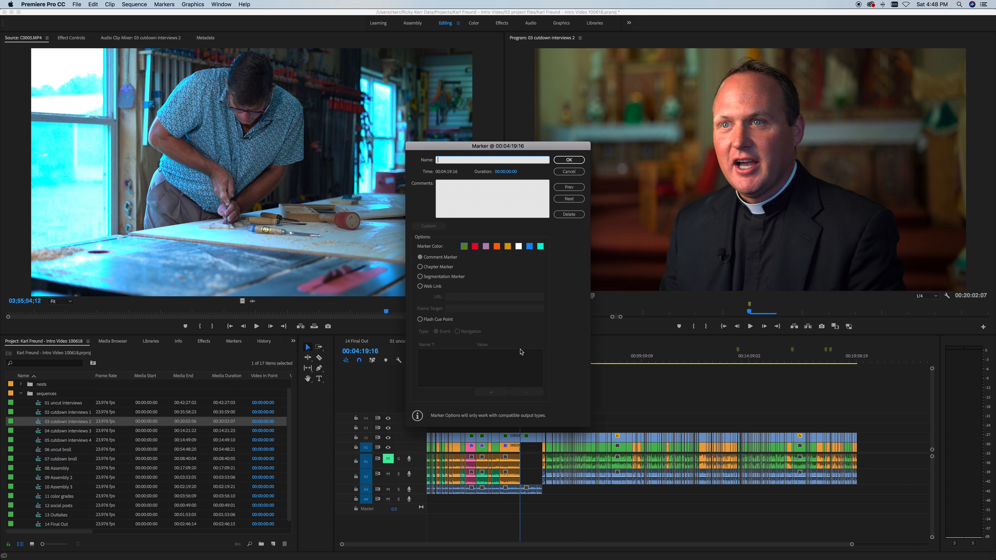
type("sdjklfj;adslf")
key("super+a")
left_click(568, 171)
left_click(613, 358)
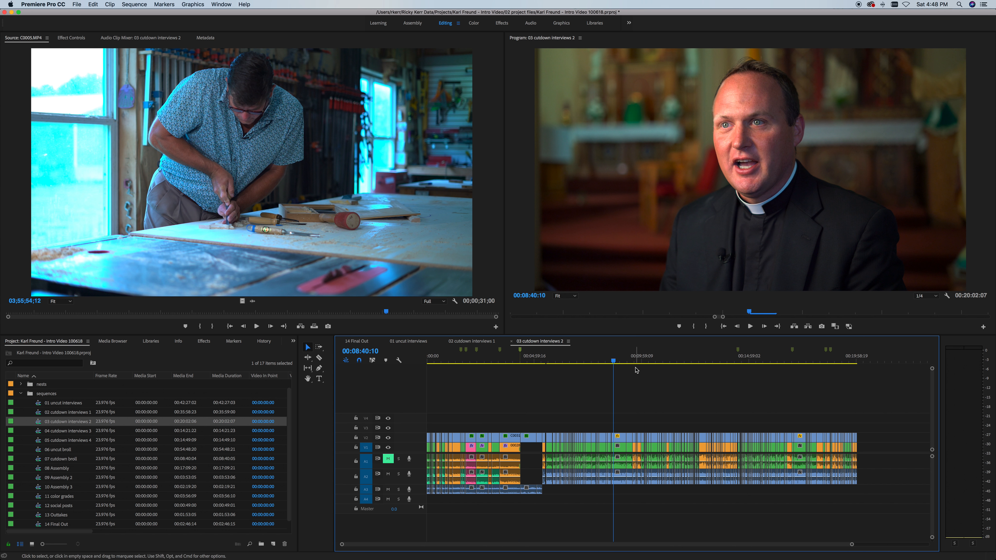
left_click(664, 358)
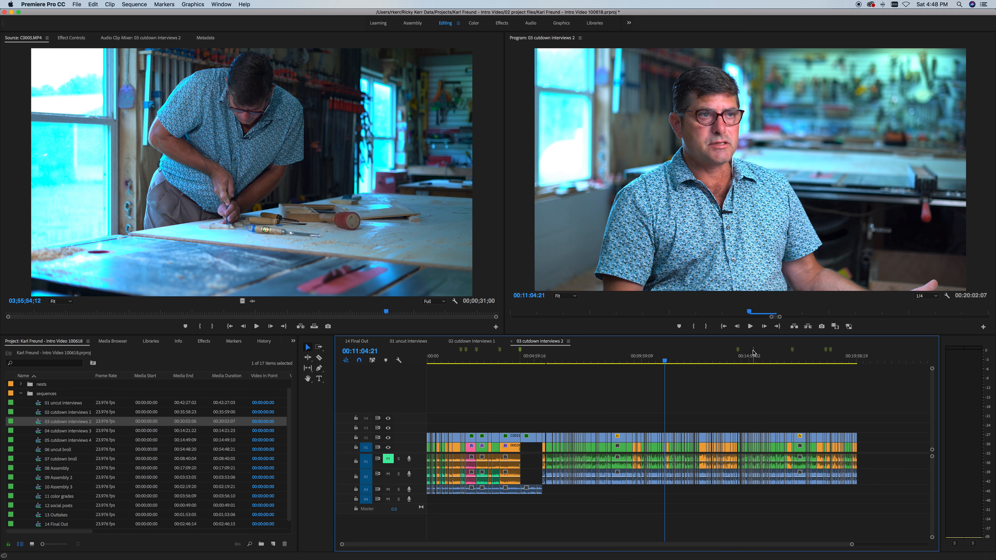
left_click(856, 362)
left_click_drag(856, 361, 858, 362)
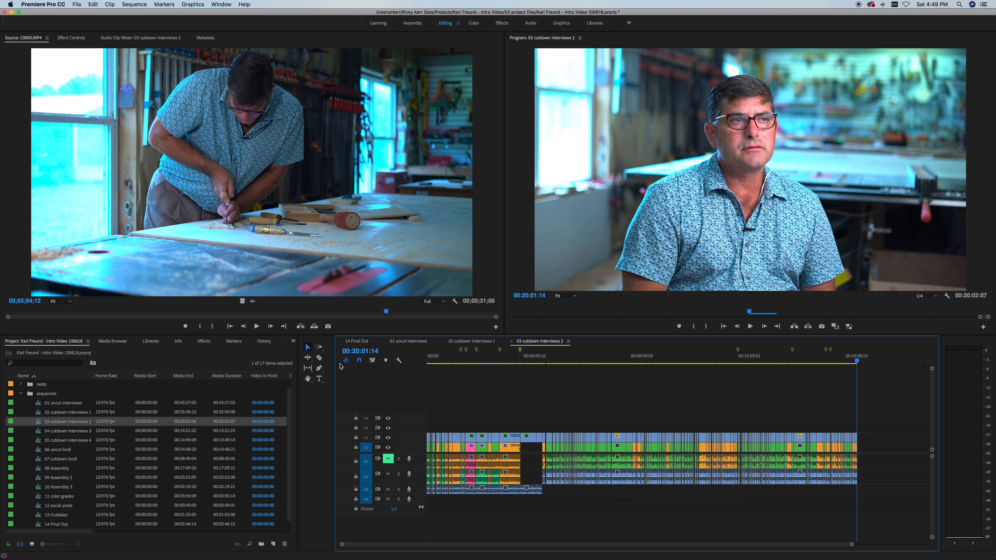
double_click(39, 432)
Step: Jump to the end of 04 cutdown interviews 3, then open 05 cutdown interviews 4
left_click_drag(565, 544, 887, 543)
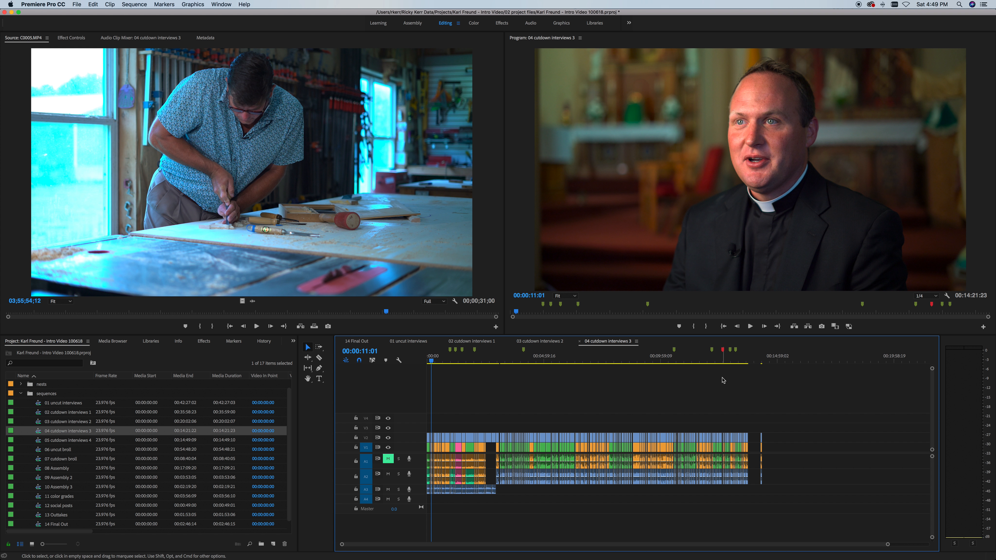
left_click(755, 361)
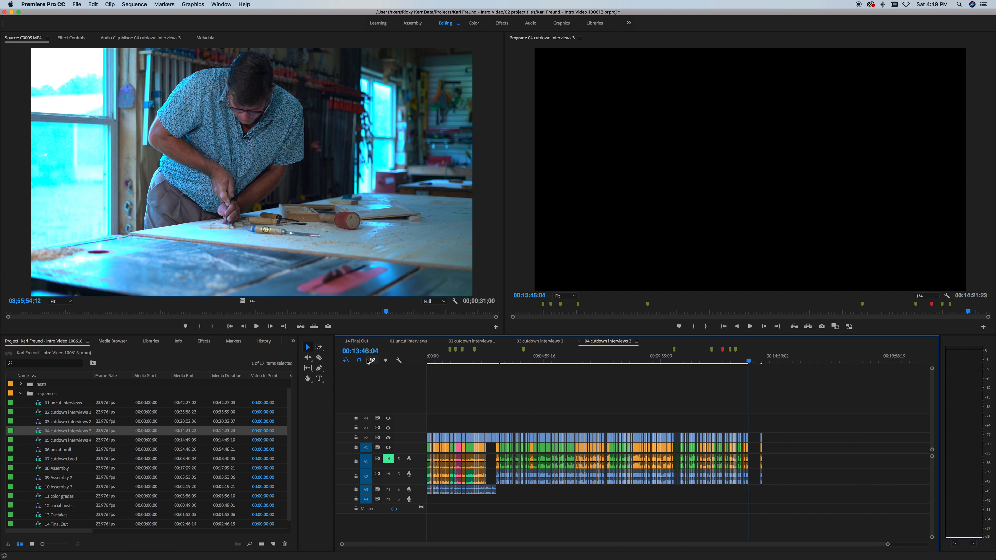
double_click(38, 442)
Step: Zoom out to show 14 minutes and play from 00:13:12:06 past the clips' end
left_click_drag(700, 545, 840, 536)
left_click(824, 357)
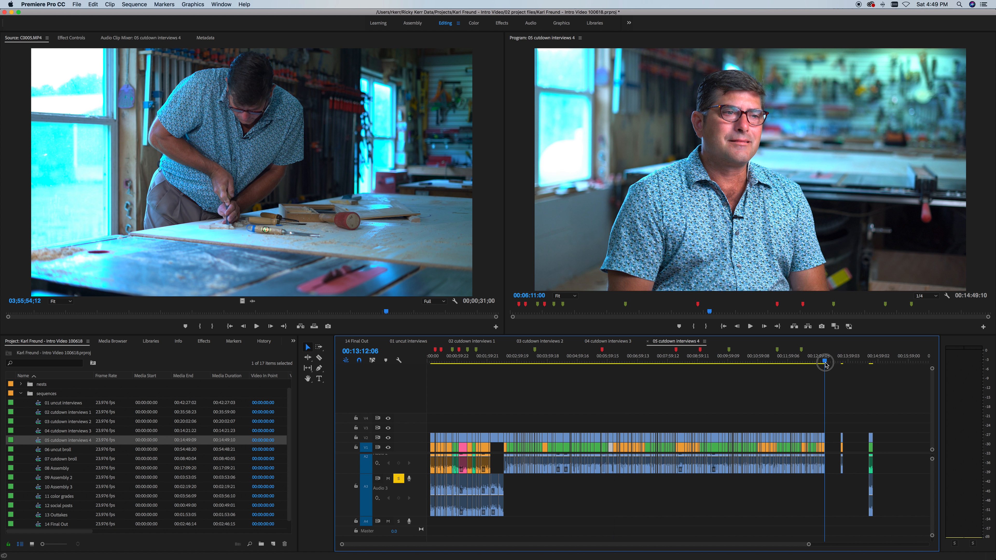
key("space")
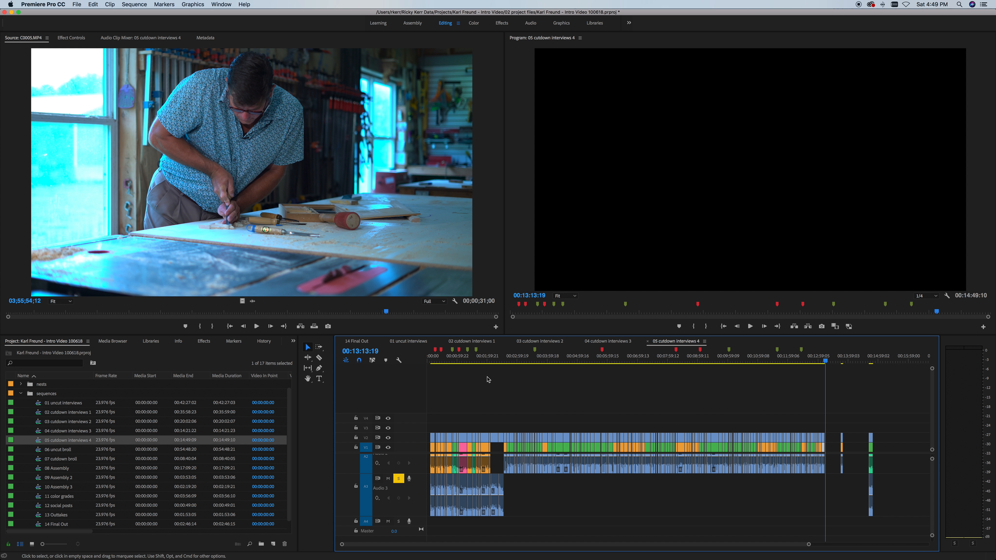
left_click_drag(435, 359, 431, 360)
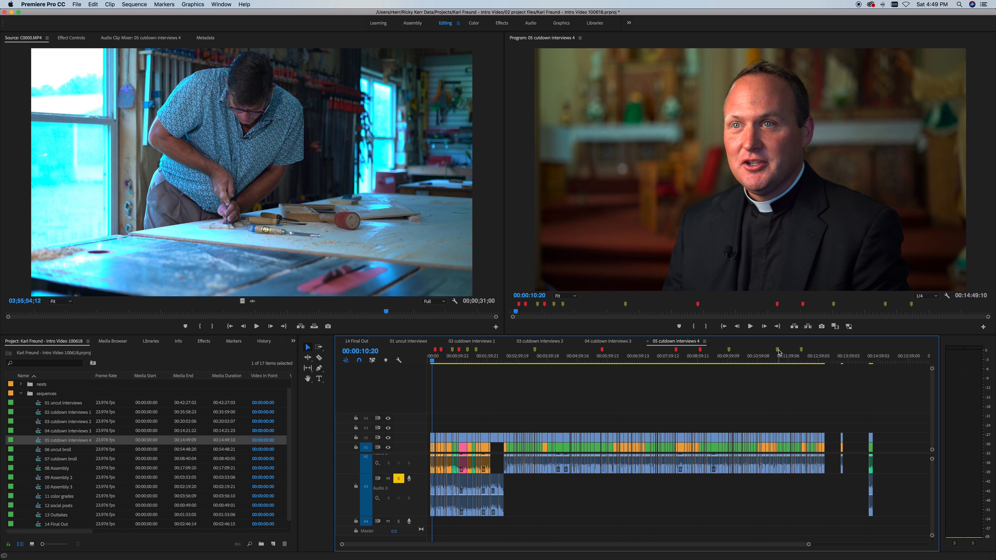
Step: Adjust the timeline zoom, then open the 06 uncut broll sequence
left_click_drag(807, 545, 730, 546)
left_click_drag(808, 544, 955, 533)
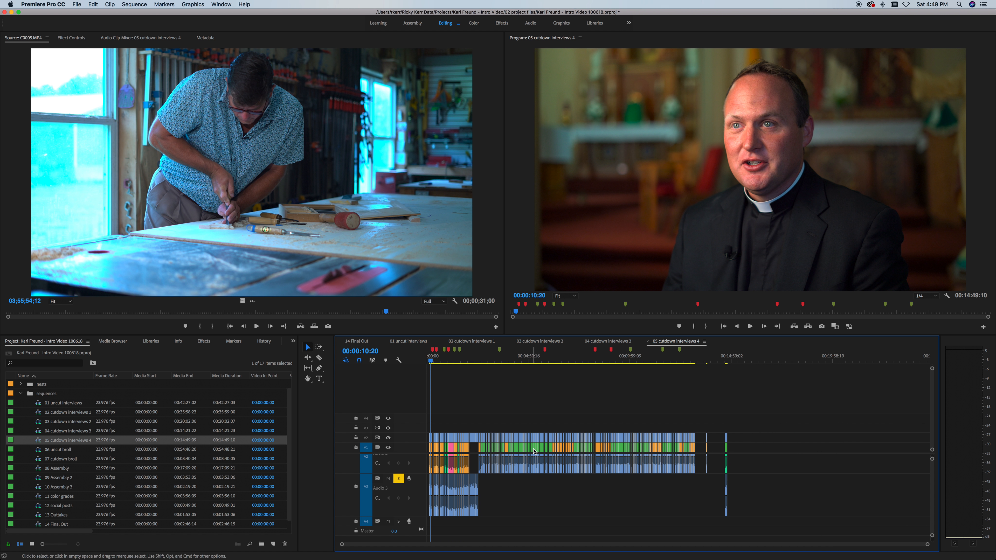
left_click_drag(927, 545, 837, 547)
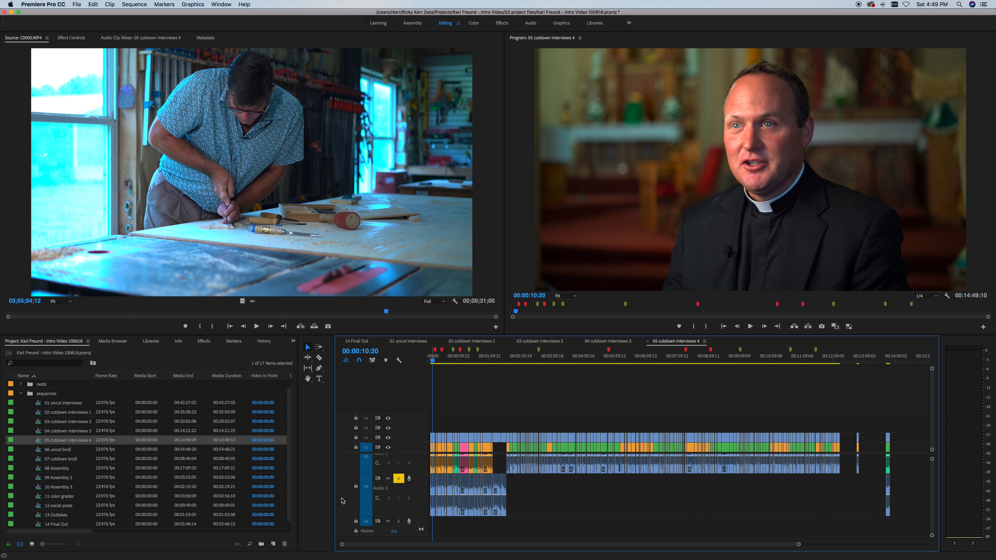
double_click(41, 451)
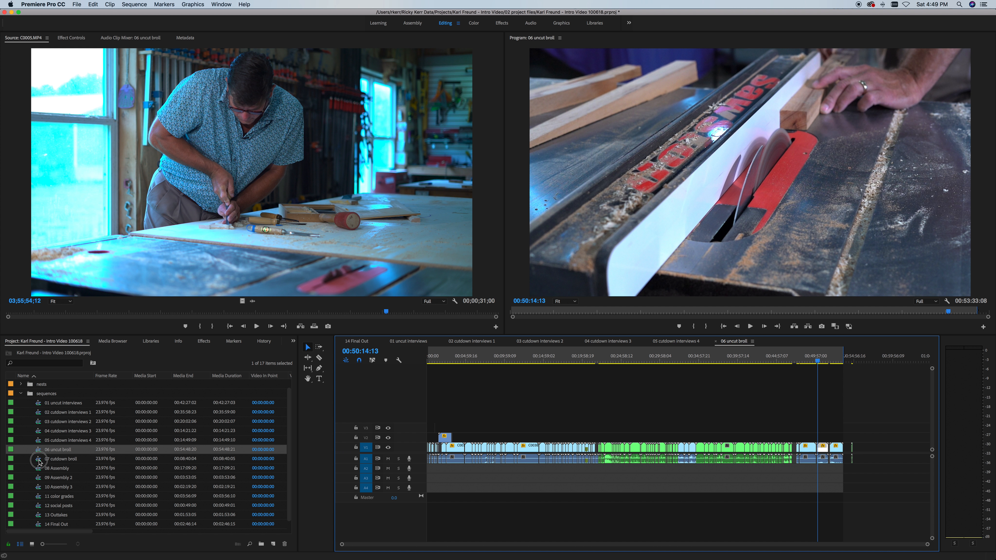
Step: Open 07 cutdown broll, zoom out to the whole sequence, and move to about 00:05:14
double_click(39, 462)
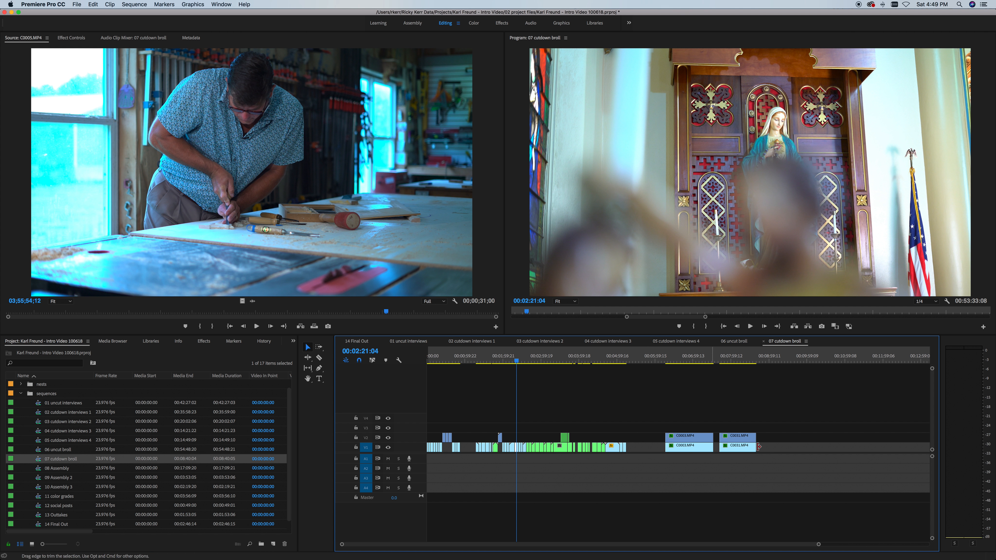
left_click_drag(818, 544, 898, 544)
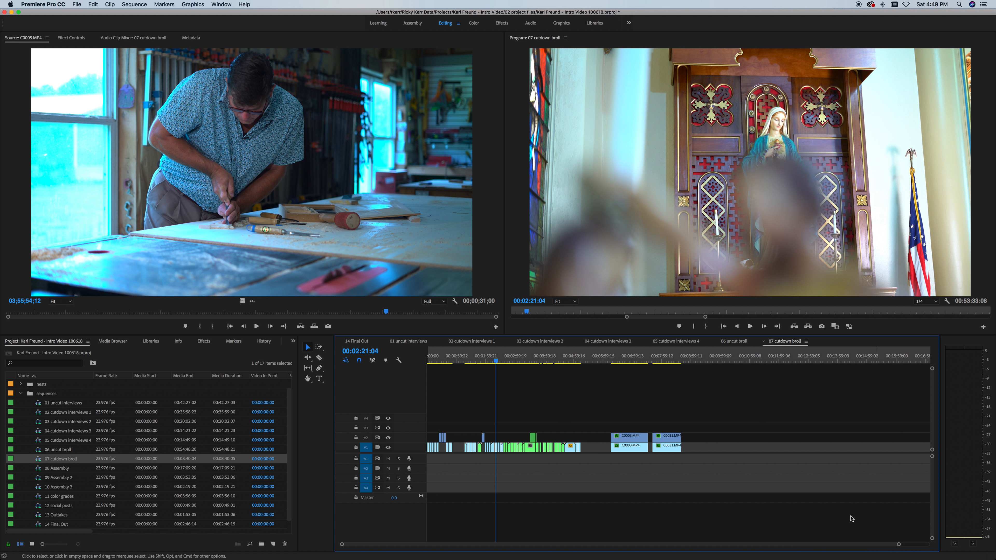
left_click_drag(481, 364, 467, 362)
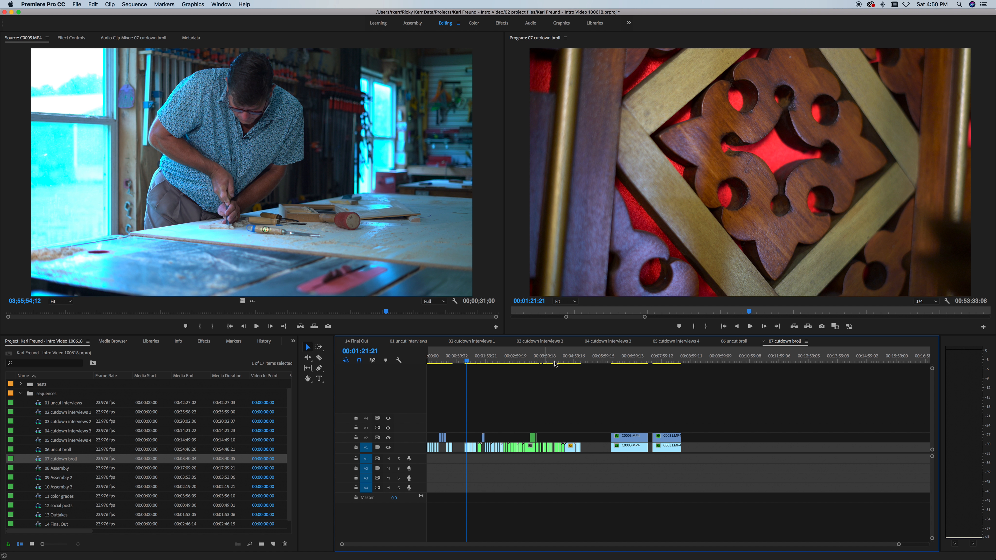
left_click(580, 363)
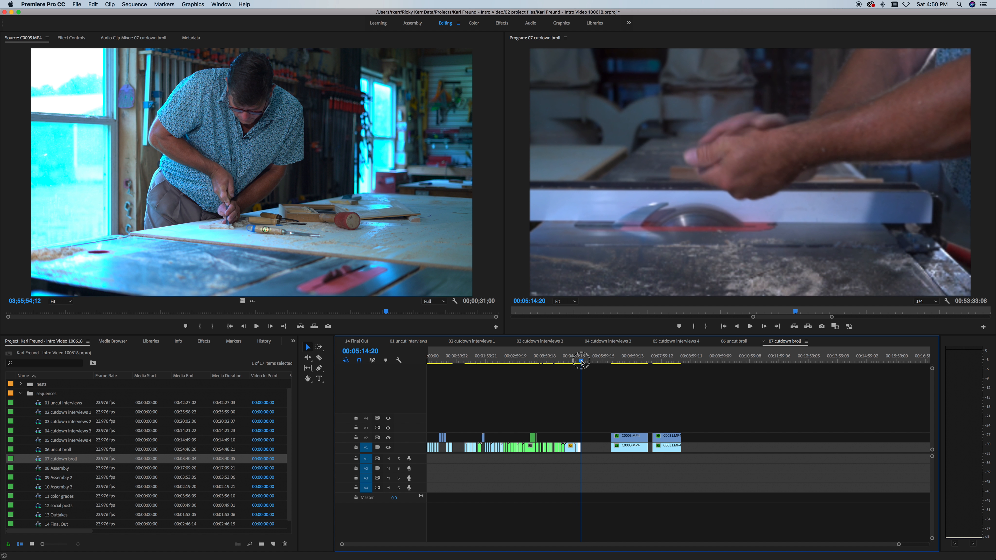
Step: Compare with the end of 06 uncut broll, then return to 07 cutdown broll
double_click(47, 449)
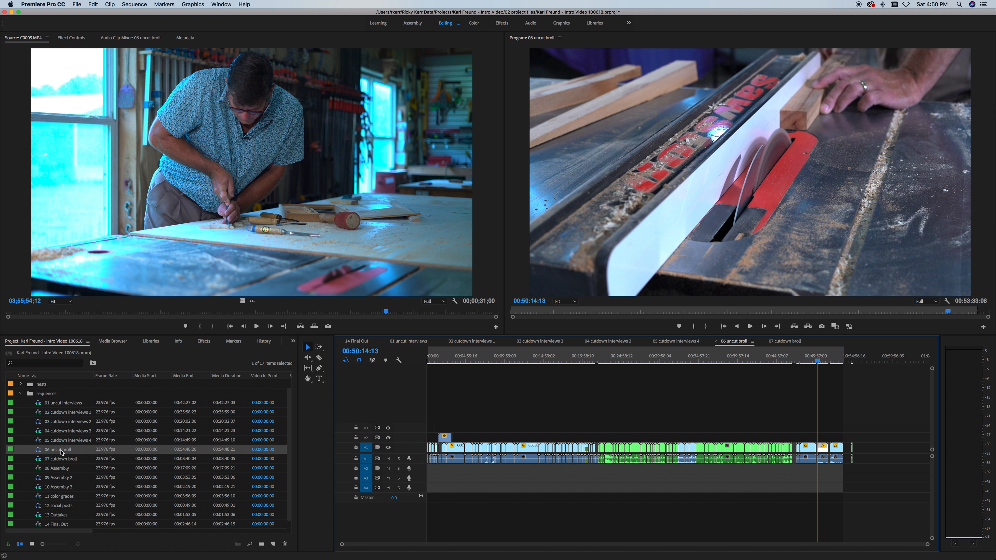
left_click(843, 360)
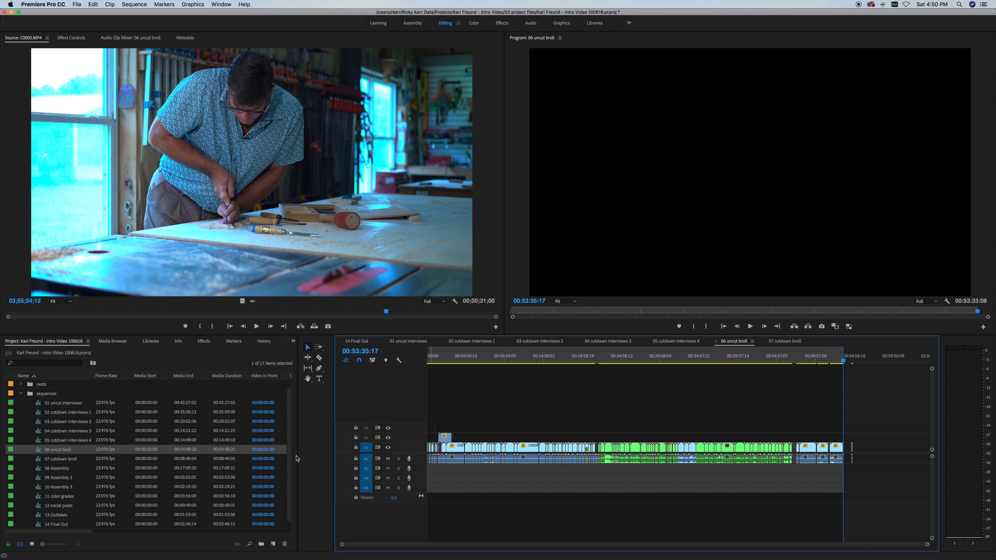
double_click(38, 460)
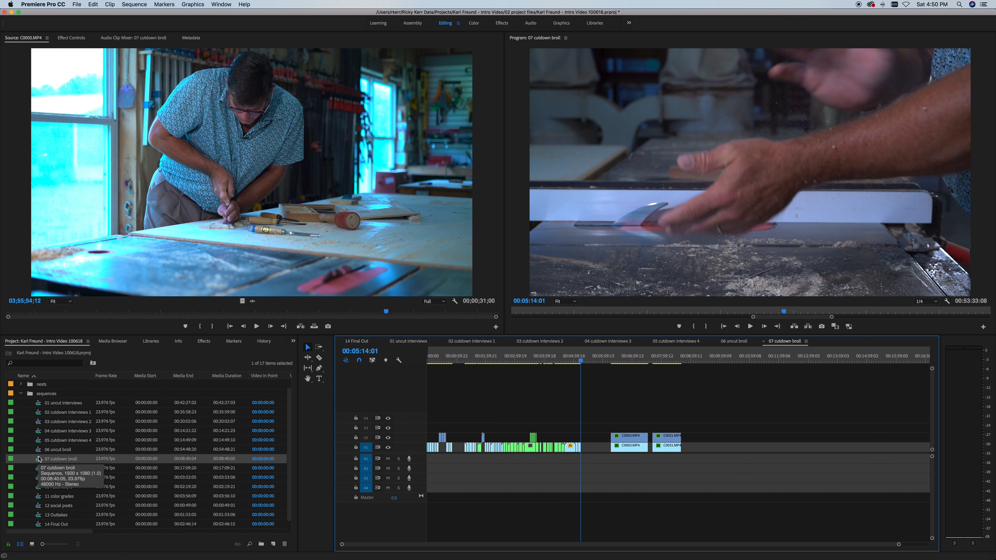
Step: Open the 08 Assembly sequence from the Project panel
left_click(42, 469)
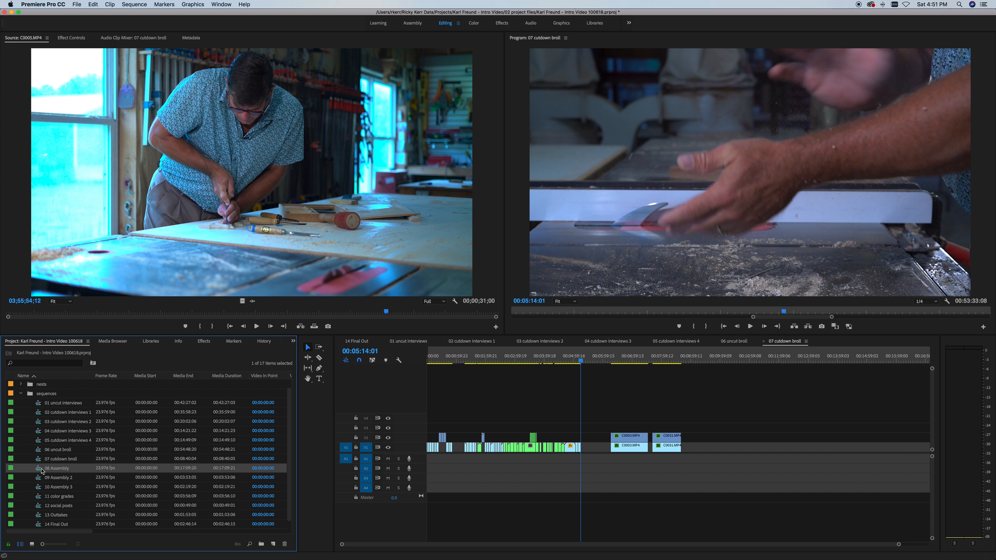
left_click(45, 459)
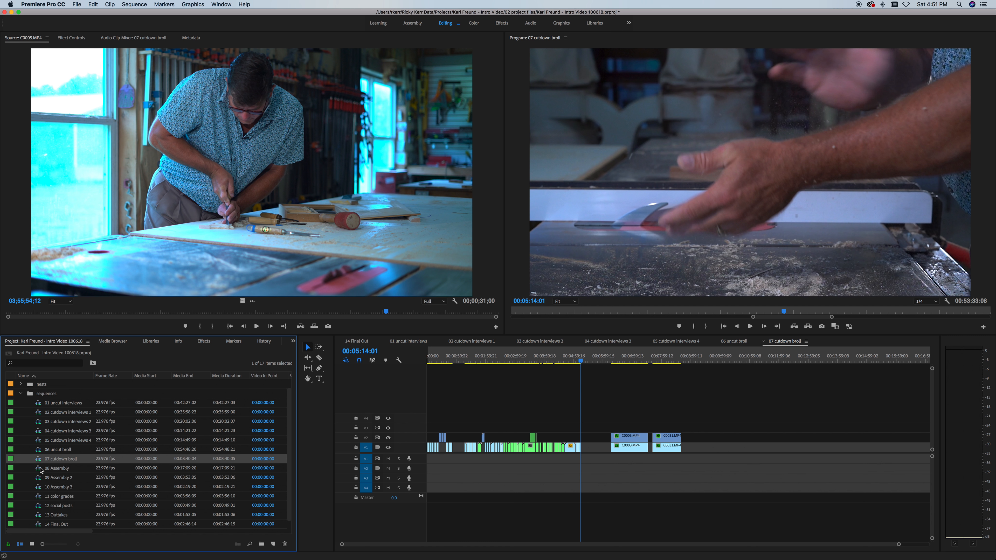
double_click(42, 469)
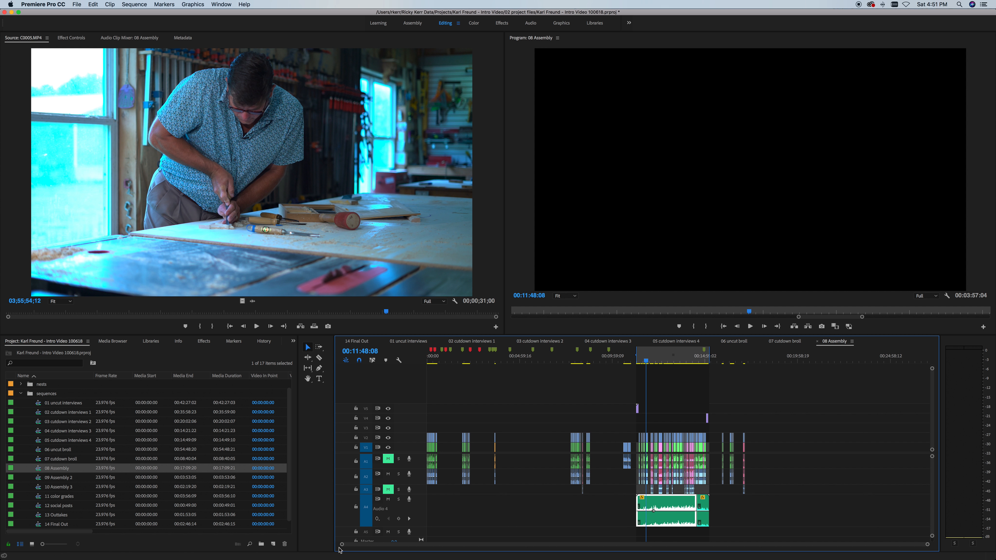
Step: Zoom into the interview section of 08 Assembly, play from the Michelangelo quote title, and save
left_click_drag(341, 544, 350, 544)
scroll(553, 437, "down", 5)
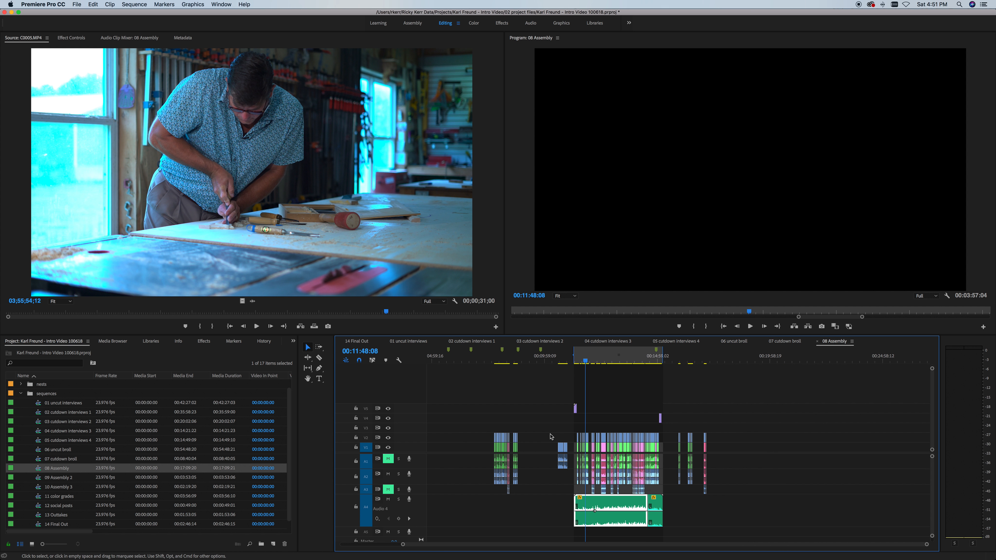
left_click(599, 357)
left_click_drag(927, 544, 834, 545)
scroll(838, 524, "right", 6)
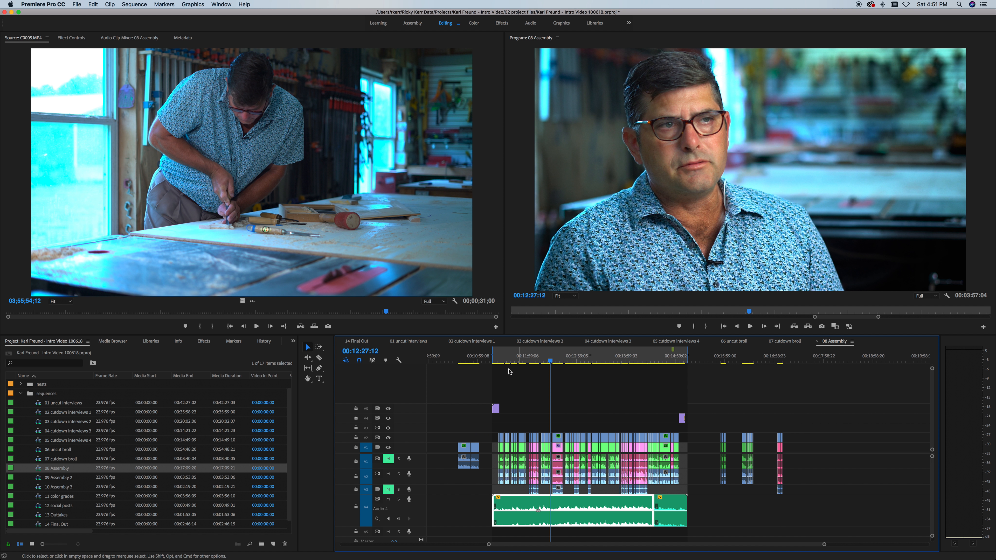
left_click(497, 359)
left_click_drag(499, 361, 488, 387)
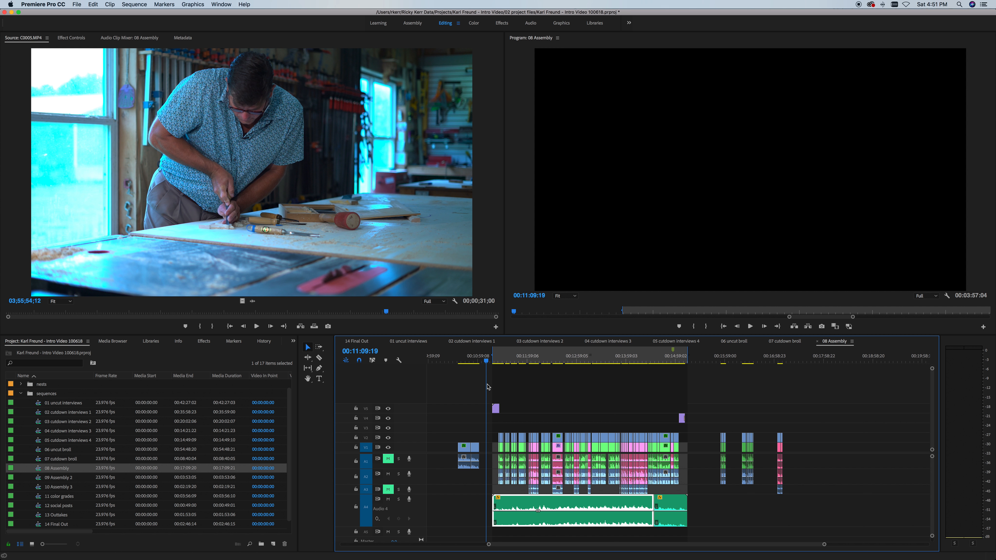
key("super+s")
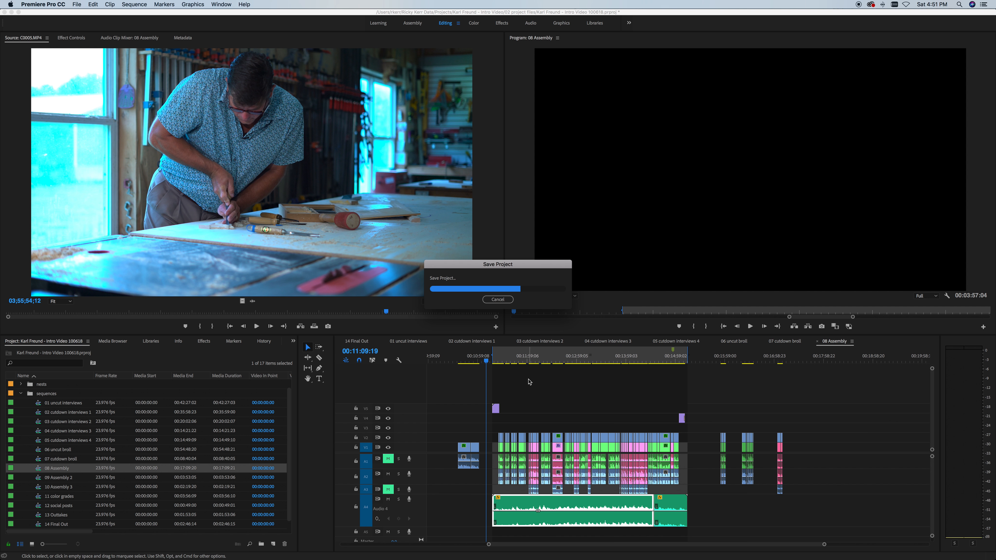
left_click_drag(497, 360, 683, 357)
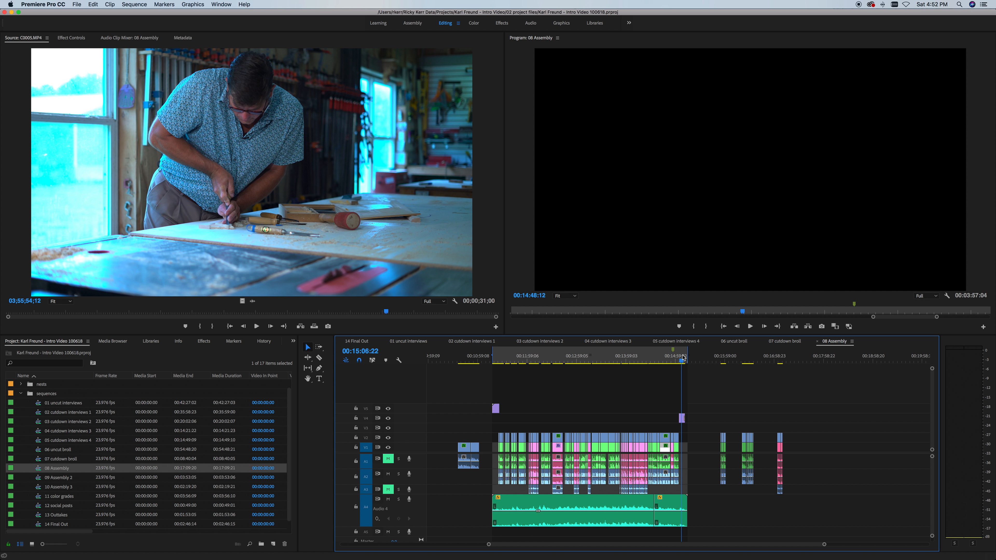
left_click(722, 359)
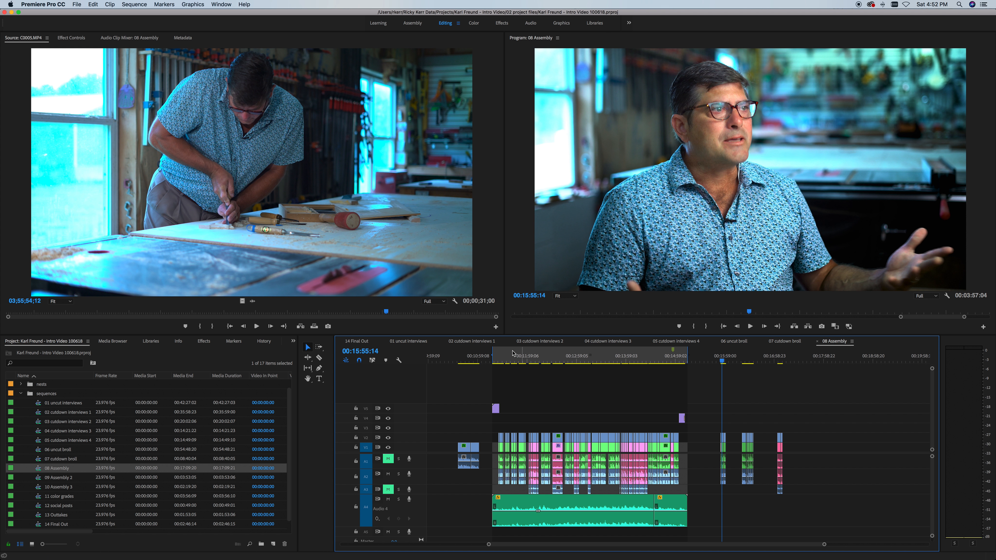
left_click(745, 360)
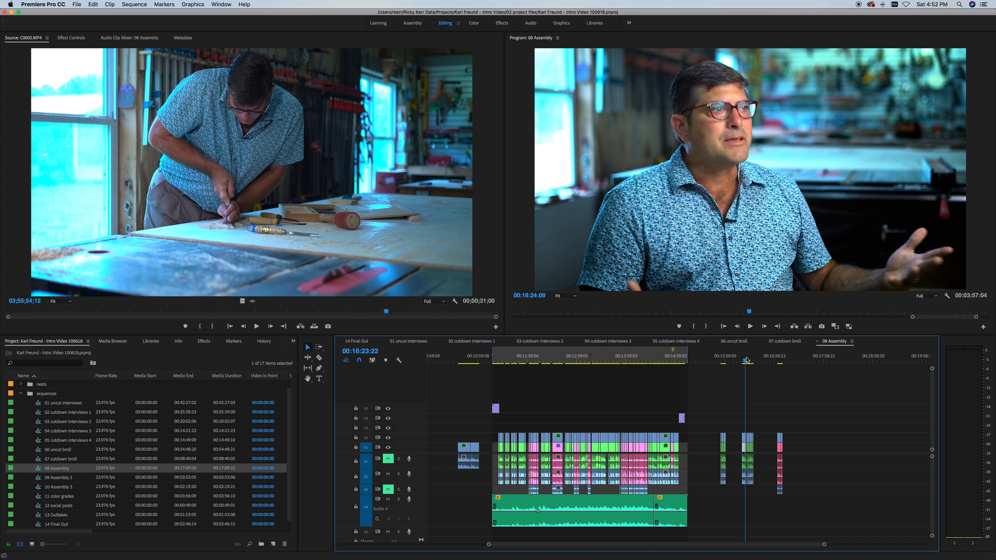
left_click_drag(824, 544, 796, 543)
left_click(574, 360)
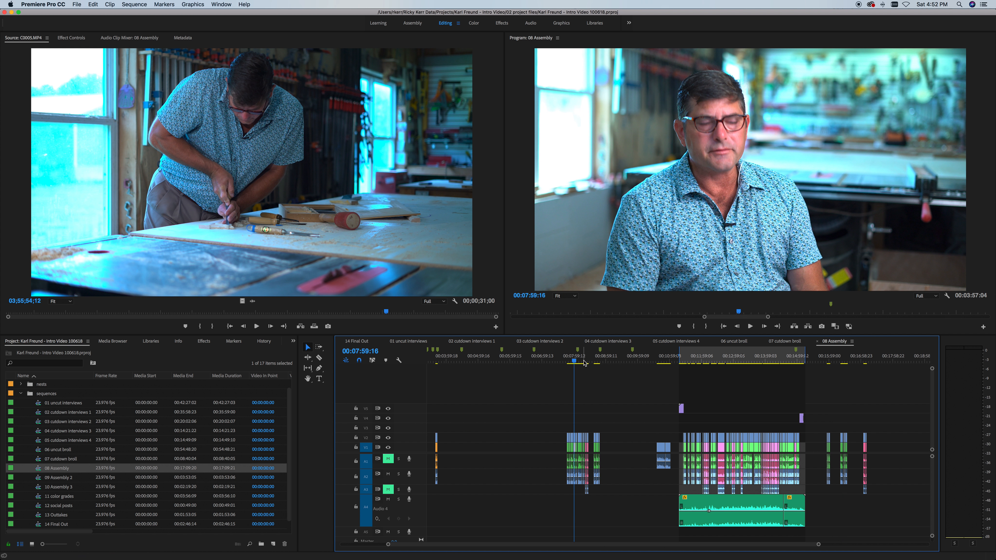
left_click(583, 360)
scroll(670, 380, "down", 5)
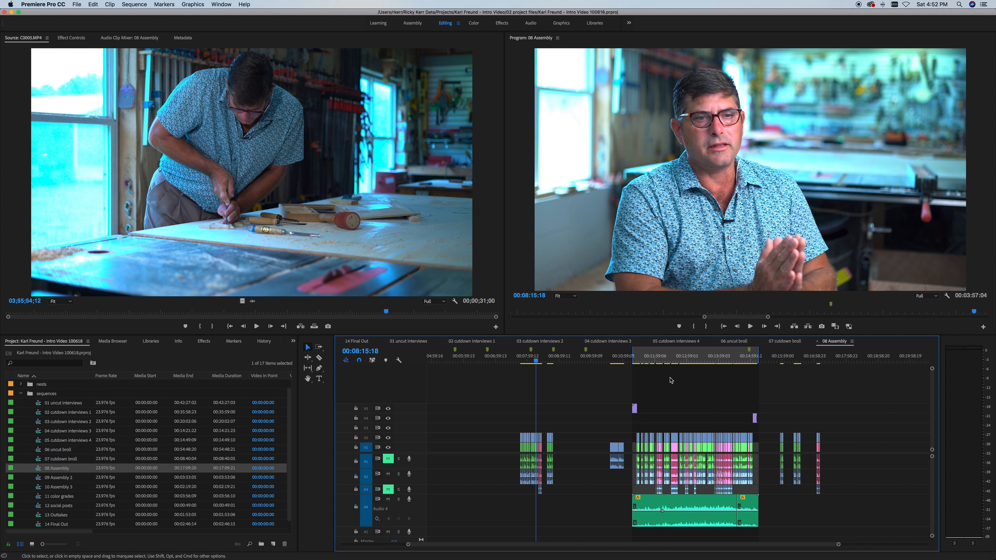
scroll(671, 380, "down", 1)
left_click_drag(643, 359, 647, 360)
left_click_drag(843, 544, 726, 541)
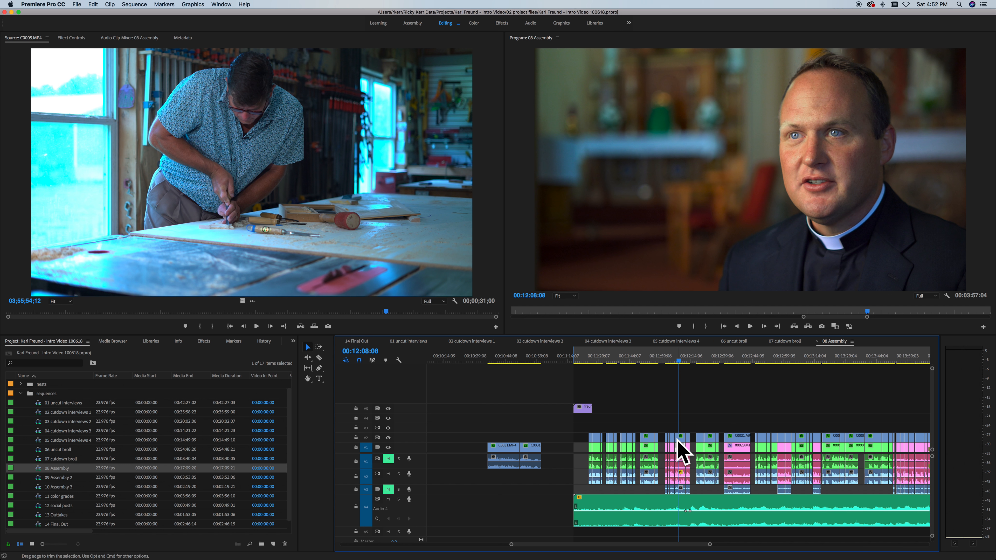
left_click(648, 359)
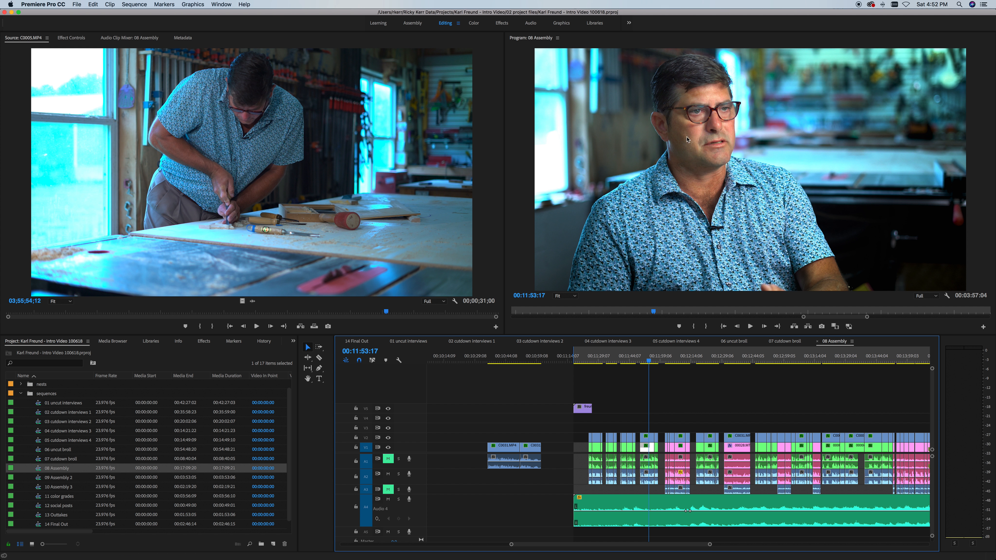
scroll(721, 375, "right", 5)
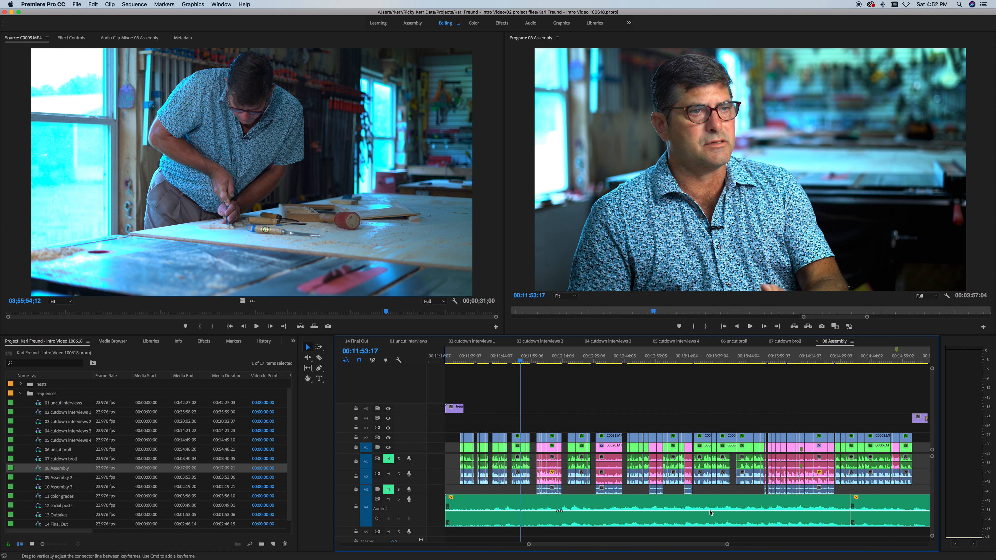
left_click_drag(727, 546, 757, 547)
scroll(747, 524, "right", 5)
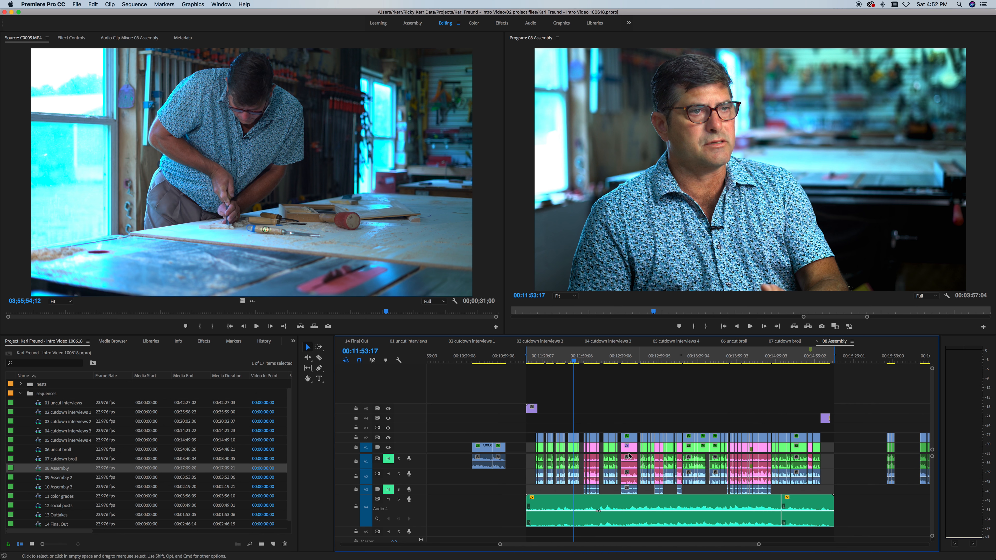
left_click(587, 359)
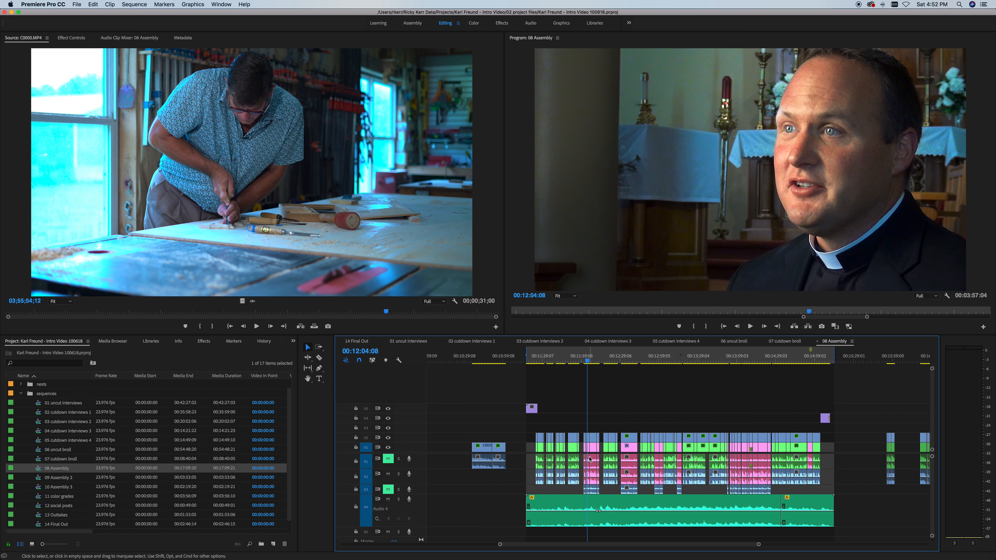
left_click(38, 481)
left_click(38, 469)
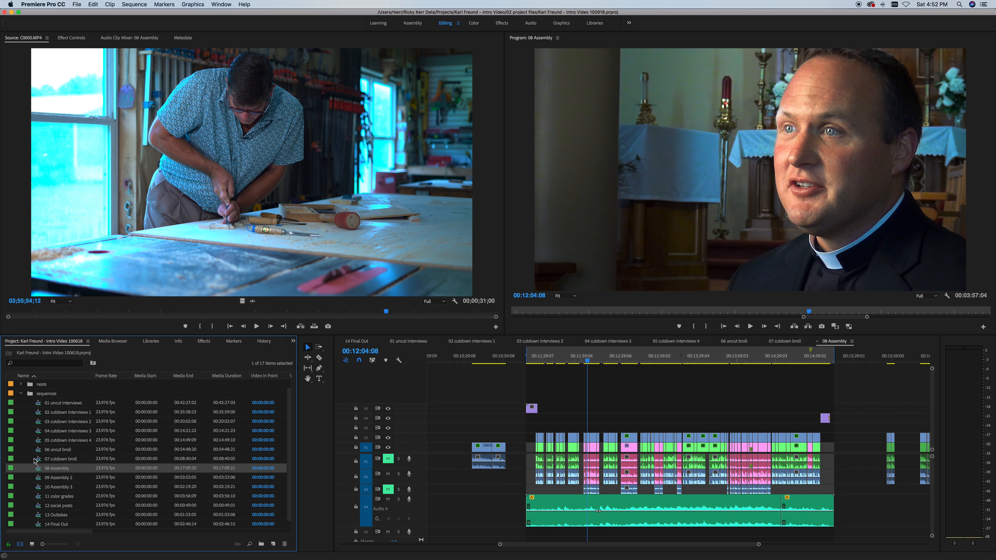
Step: Open 09 Assembly 2, zoom out to show it all, and scrub toward its end
double_click(38, 479)
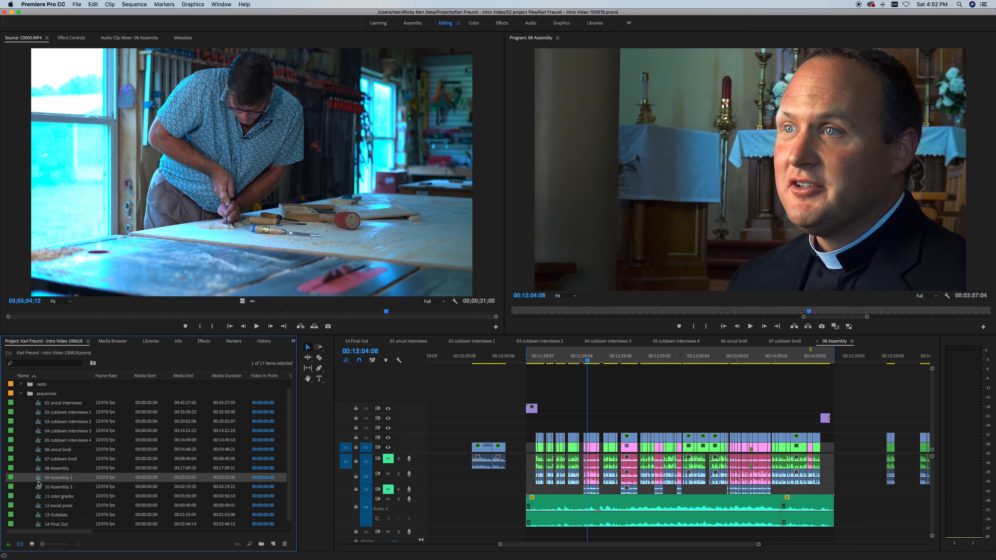
left_click_drag(502, 544, 823, 541)
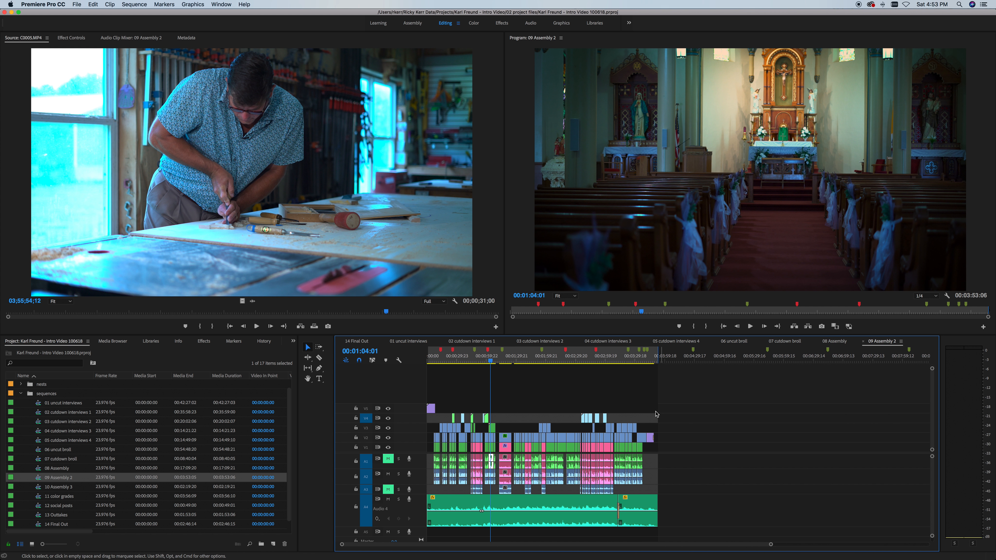
mouse_move(653, 362)
left_mouse_down()
mouse_move(429, 384)
mouse_move(682, 385)
mouse_move(656, 386)
mouse_move(656, 364)
left_mouse_up()
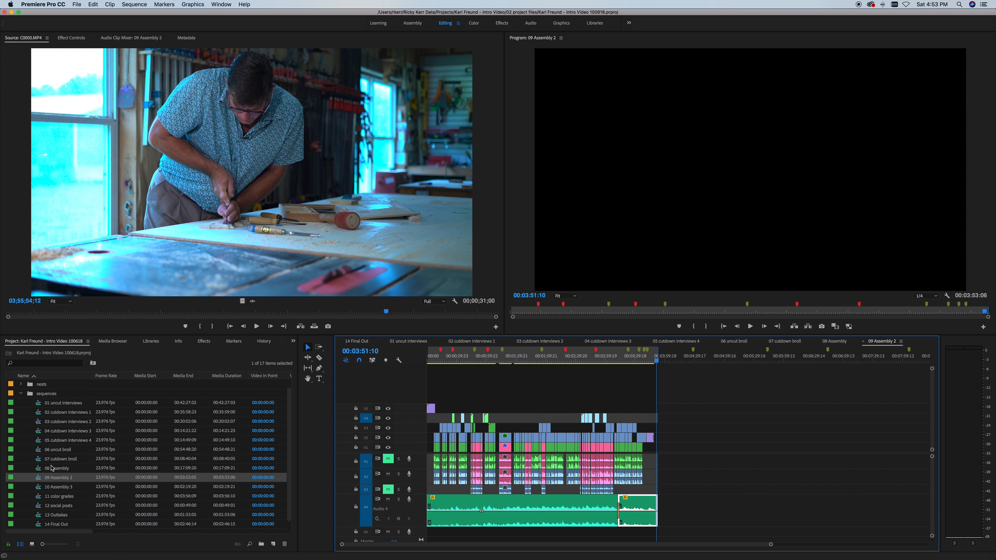
Step: Switch between 08 Assembly and 09 Assembly 2, zooming 08 Assembly out to an earlier point
double_click(36, 468)
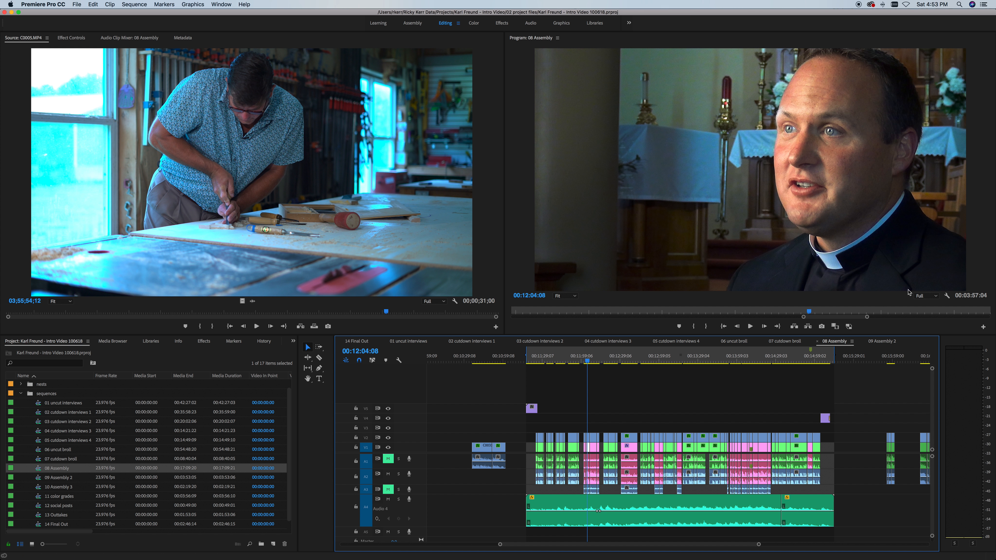
double_click(35, 478)
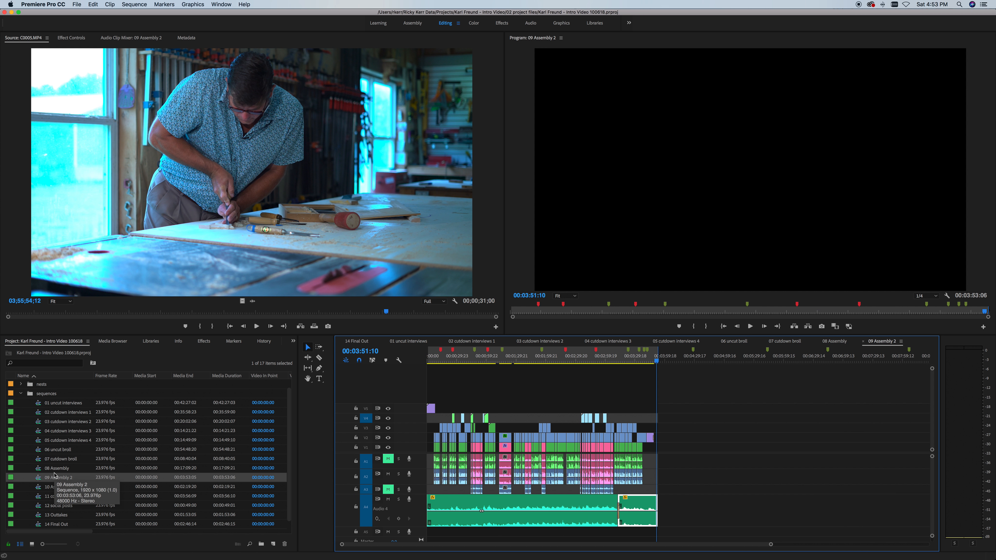
double_click(39, 468)
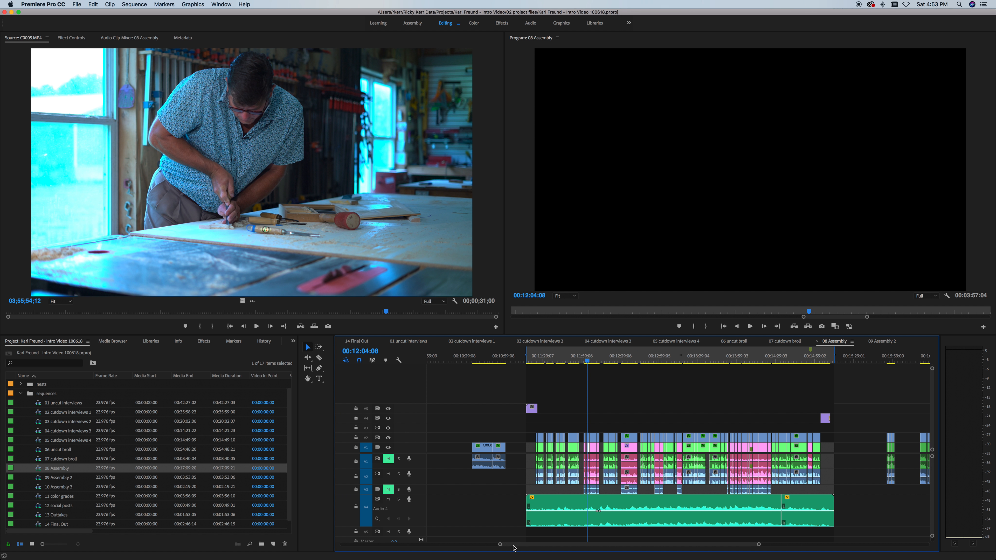
left_click_drag(500, 544, 347, 544)
left_click(462, 356)
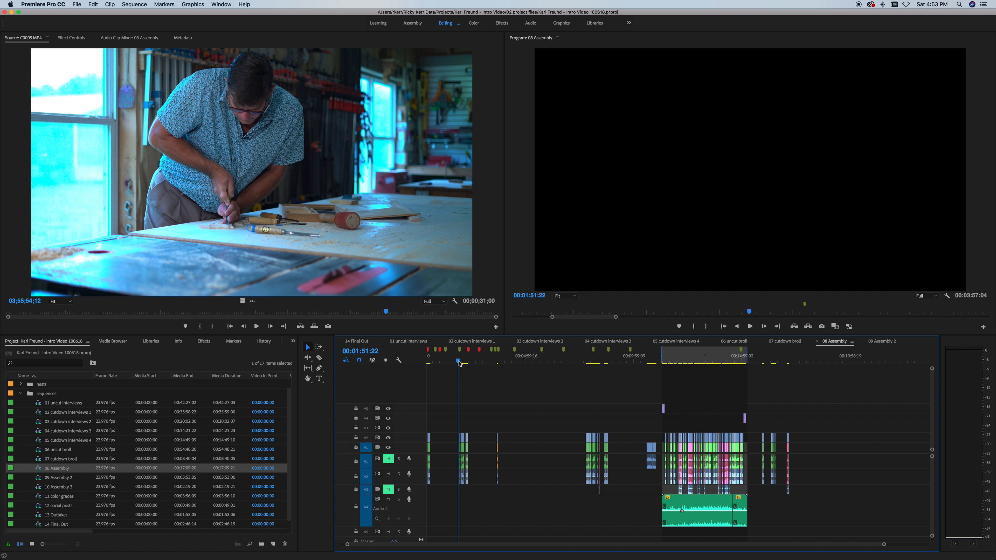
Step: Return to 09 Assembly 2, then open the 10 Assembly 3 sequence
double_click(43, 477)
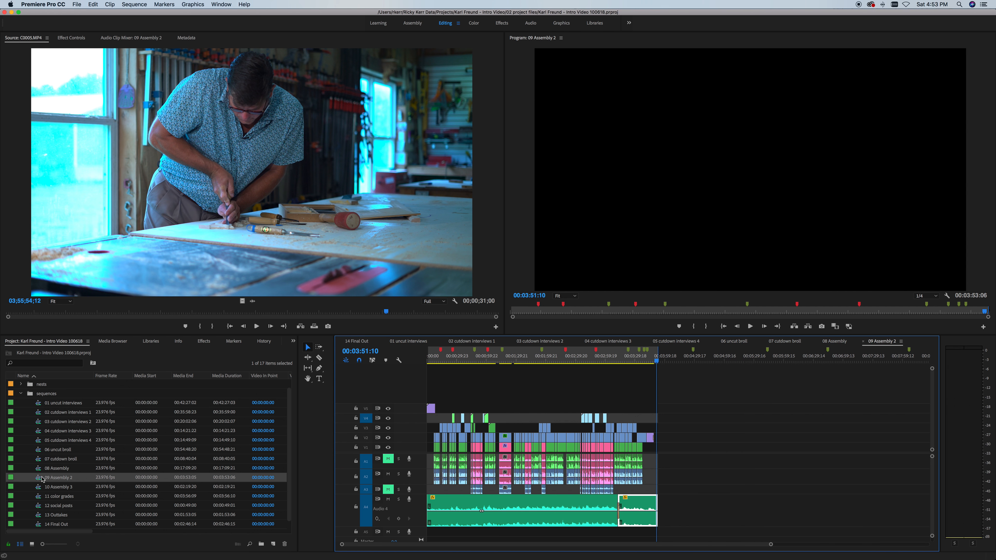
left_click(39, 490)
double_click(39, 490)
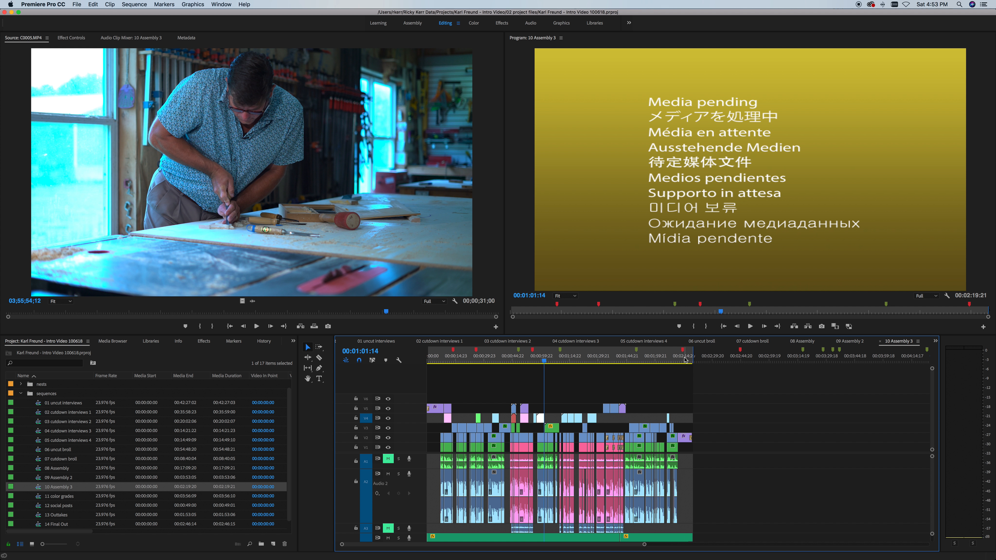
Step: Play the closing logo at the end of 10 Assembly 3, then open 11 color grades
left_click(691, 361)
left_click_drag(691, 361, 693, 361)
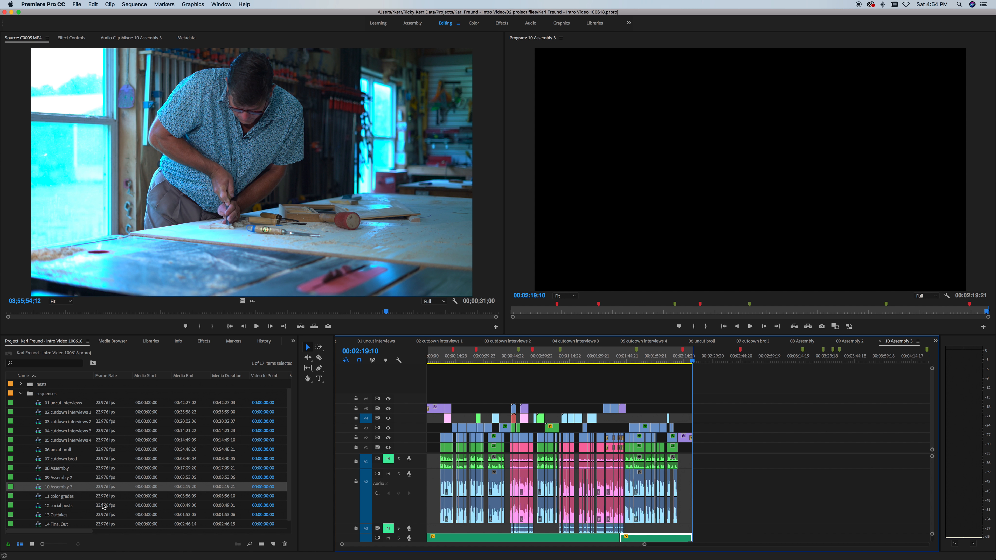
double_click(40, 496)
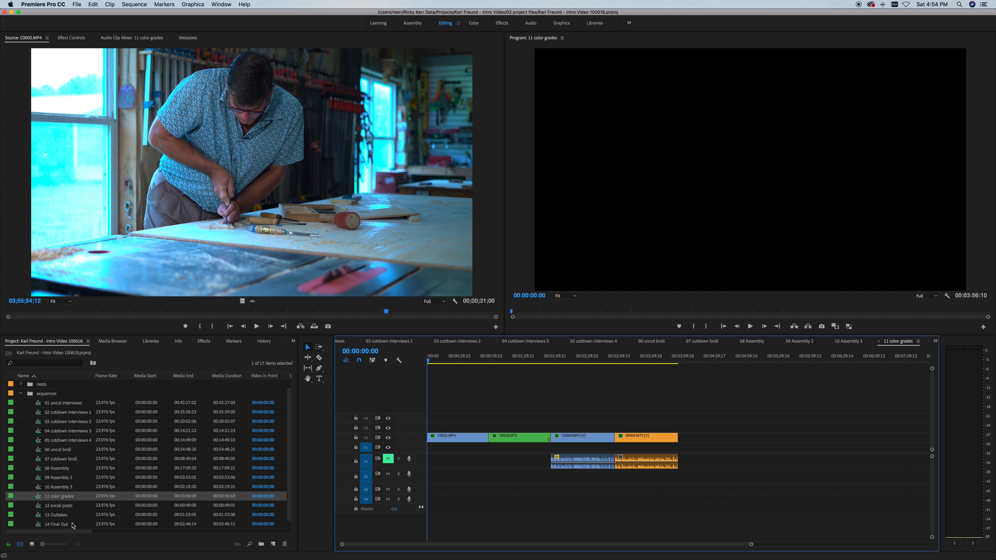
Step: Step through the priest and workshop shots, ending at 00:02:40:02 on C0004.MP4
left_click(484, 361)
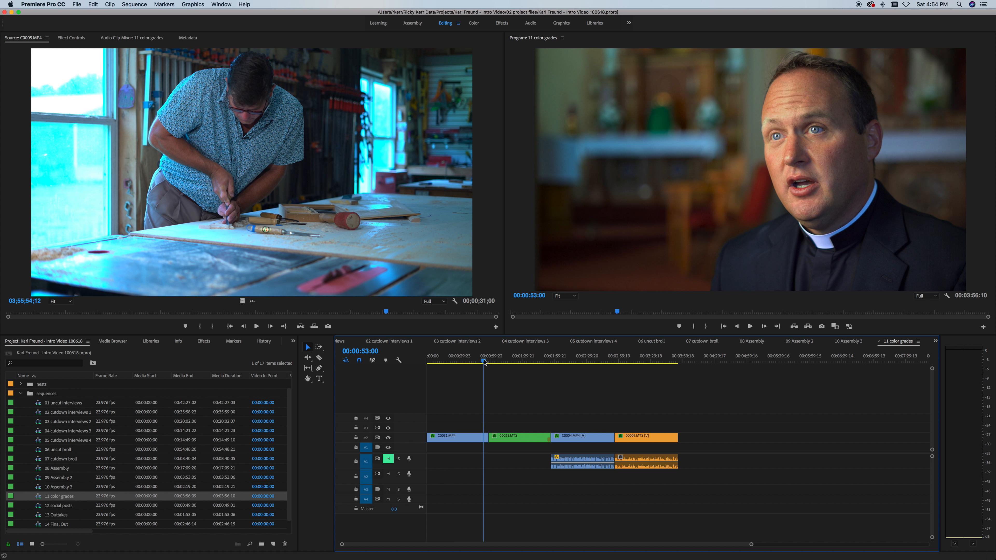
left_click(514, 360)
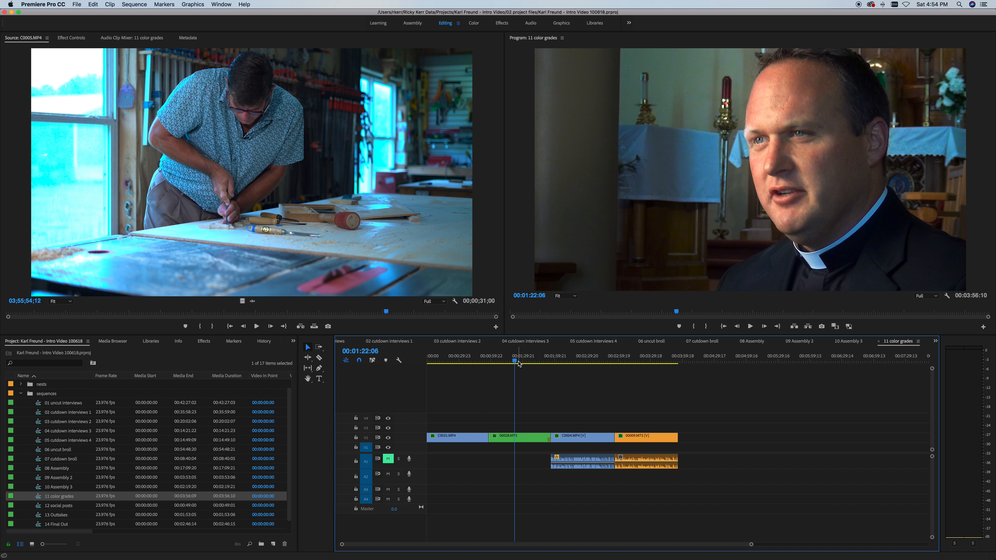
left_click(582, 360)
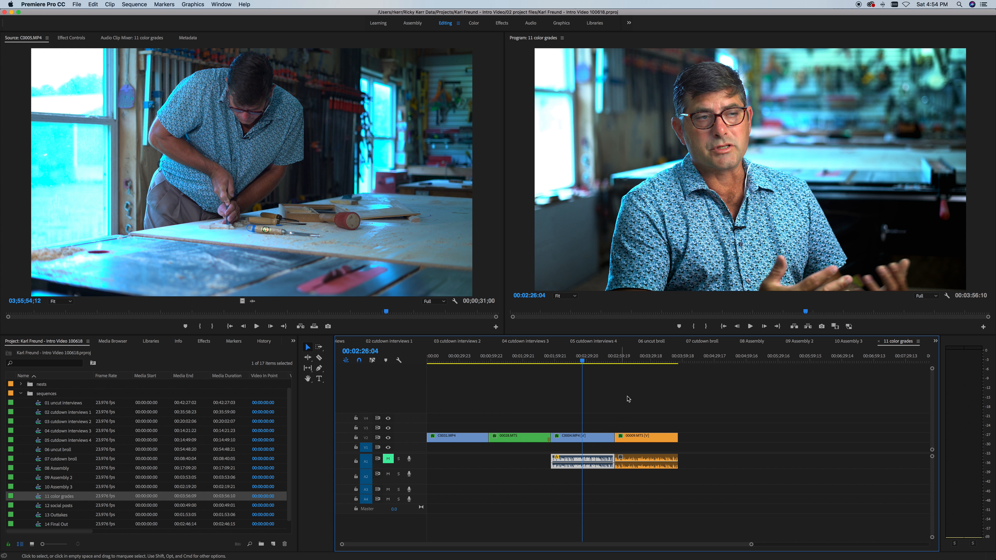
left_click(635, 360)
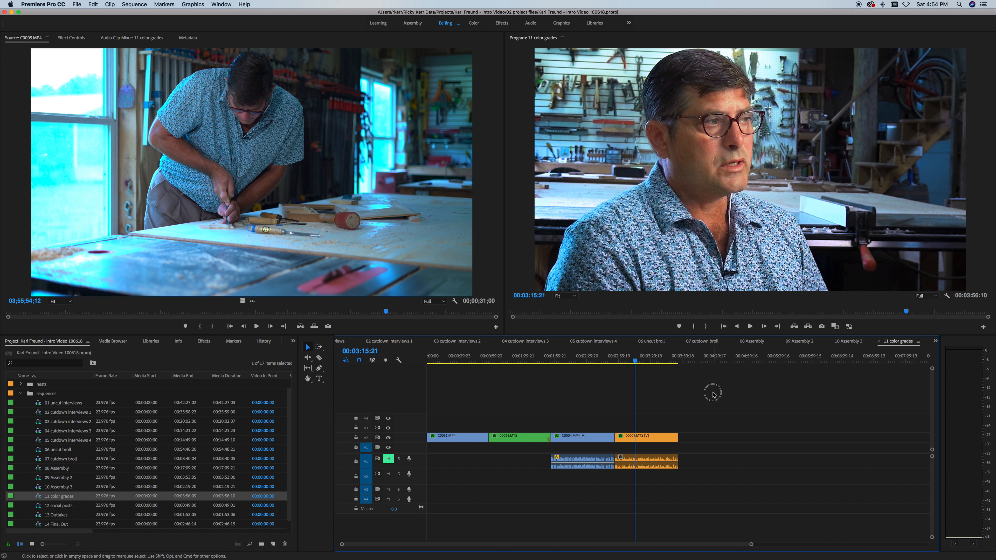
left_click(597, 359)
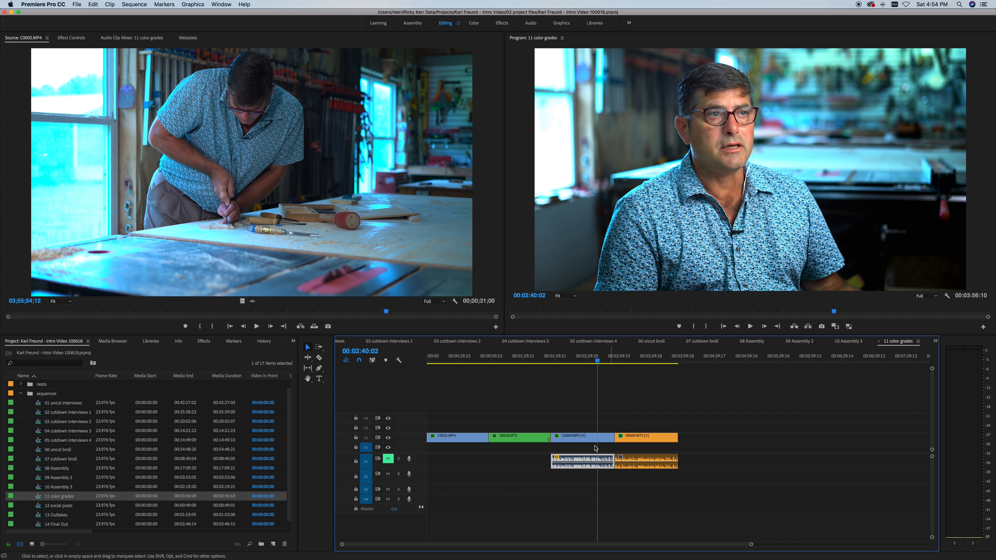
Step: Select the C0004.MP4 clip, show its Effect Controls, and collapse the third Lumetri Color effect
left_click(579, 417)
left_click(581, 437)
left_click(560, 423)
left_click(587, 439)
key("shift+5")
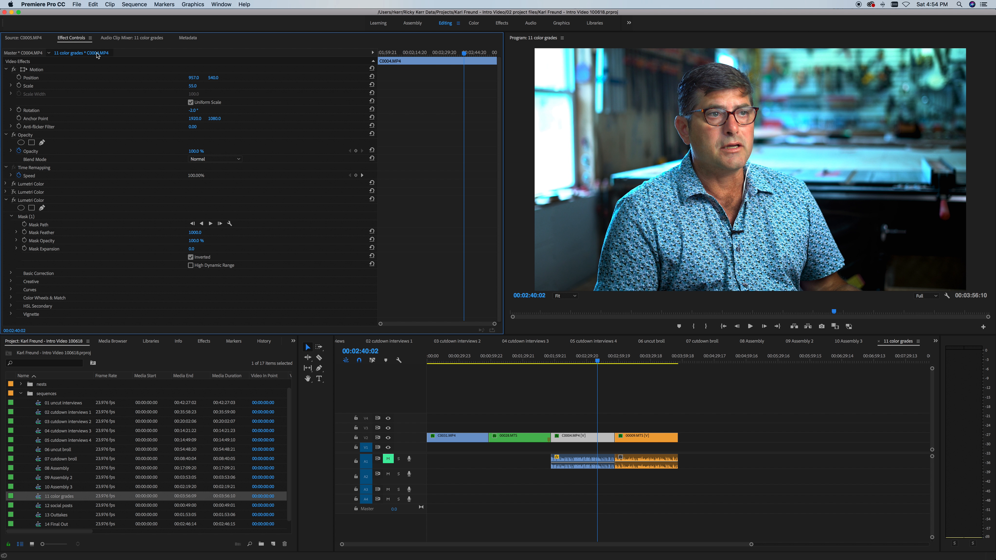
left_click(568, 387)
left_click(575, 438)
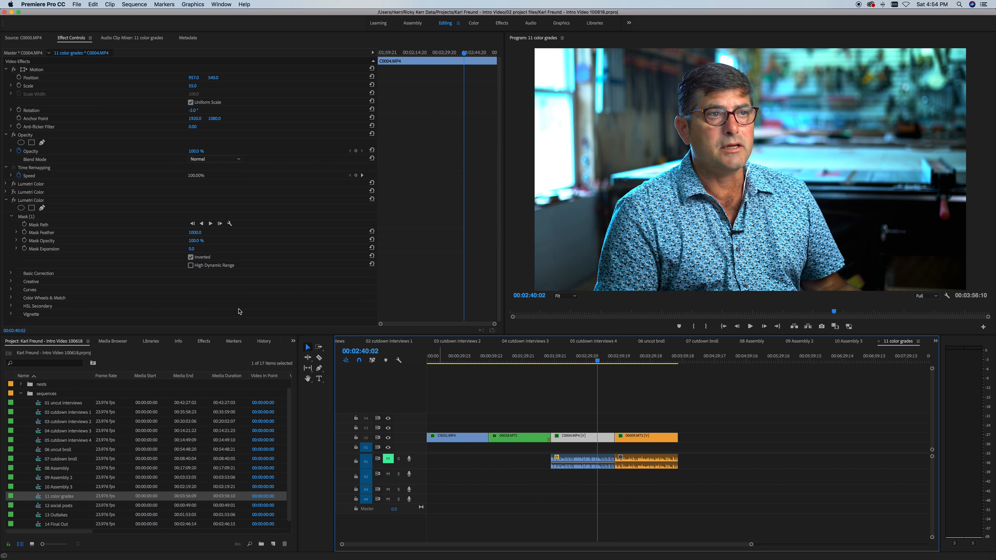
left_click(6, 201)
Step: Toggle C0004.MP4's third Lumetri Color grade off and back on to compare
left_click(567, 407)
left_click(578, 436)
left_click(14, 200)
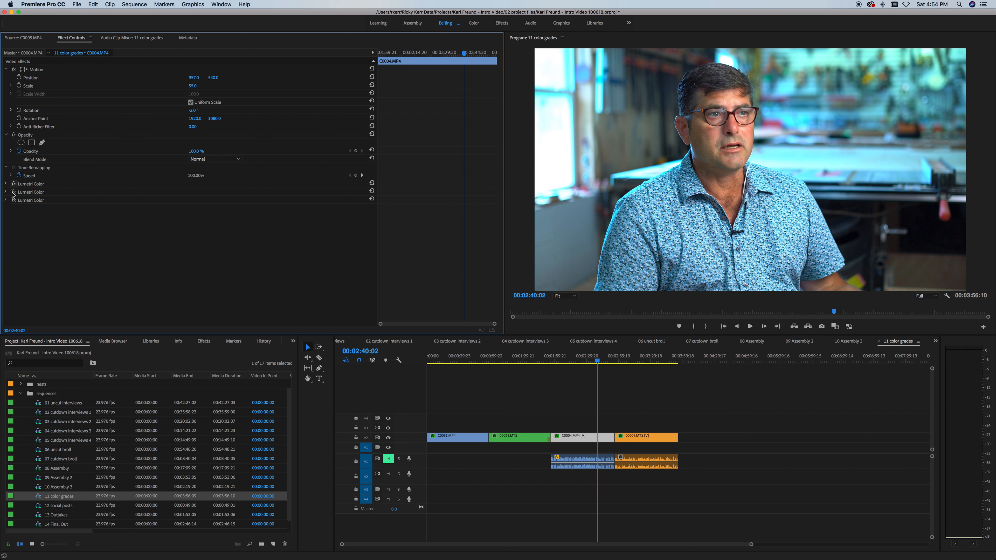
left_click(14, 201)
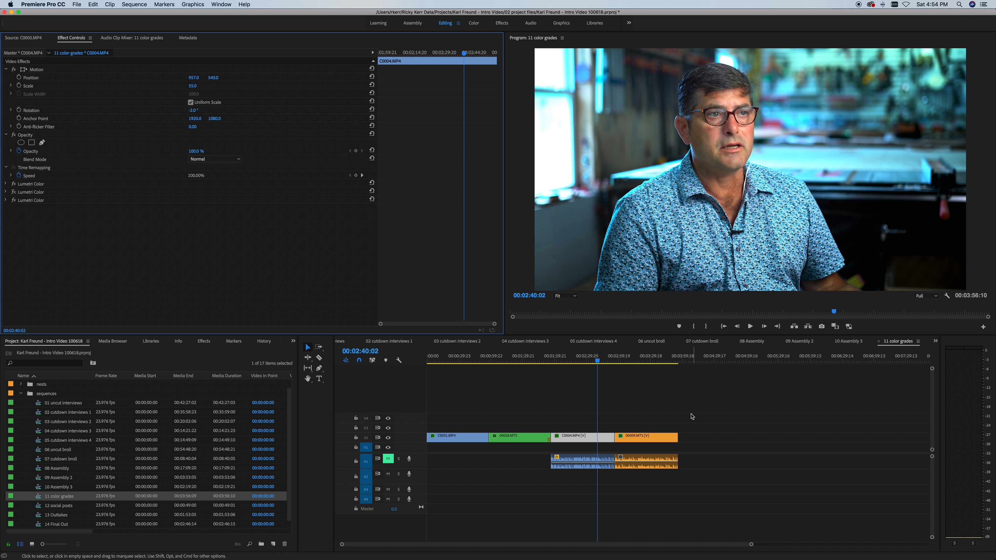
left_click(627, 397)
left_click(584, 442)
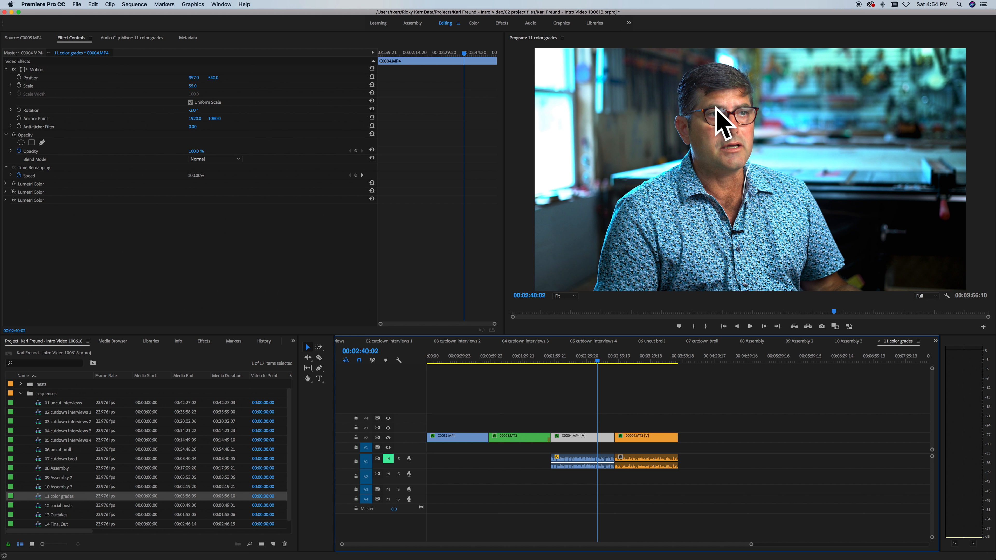
Step: Move to 00:03:12:06 on the 00009.MTS shot and select its video clip
left_click(630, 362)
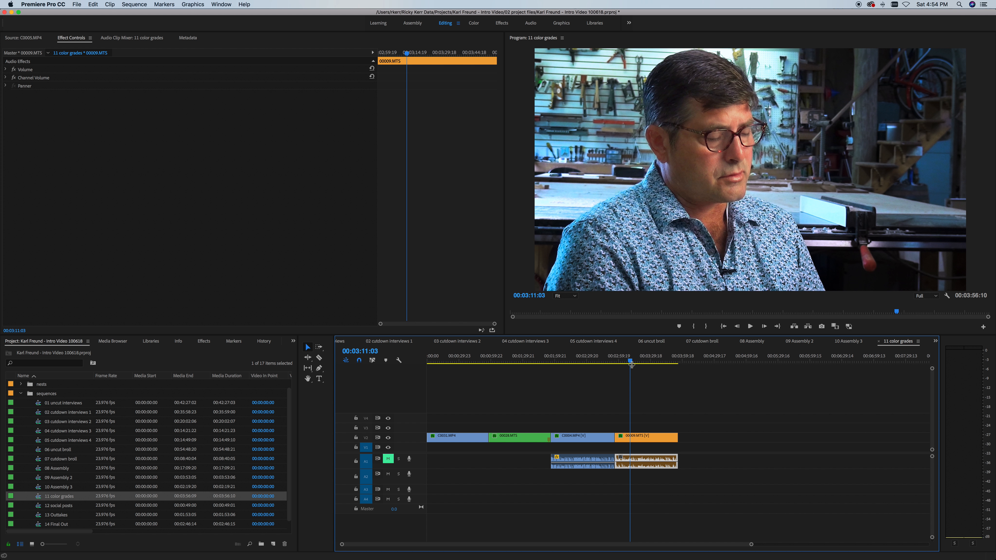
left_click(733, 86)
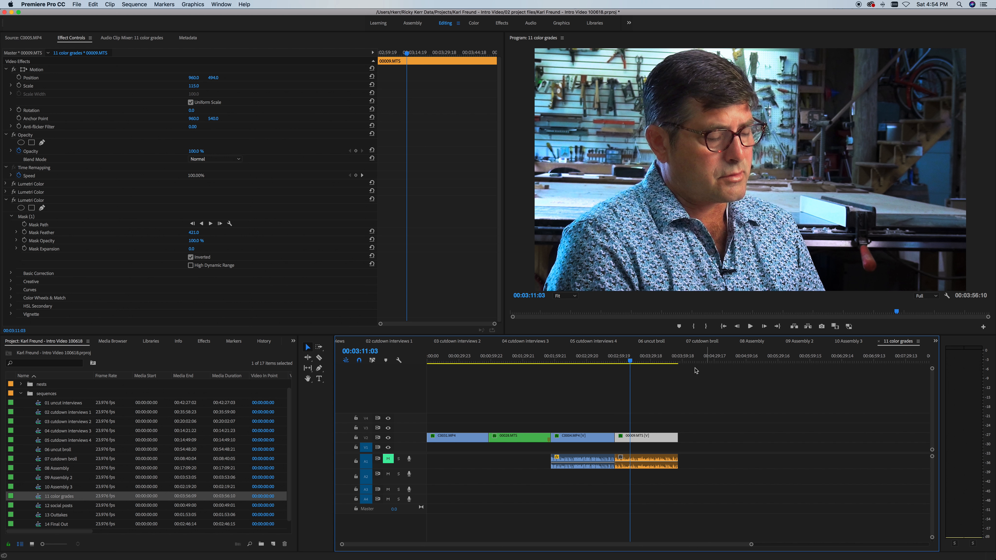
left_click(604, 363)
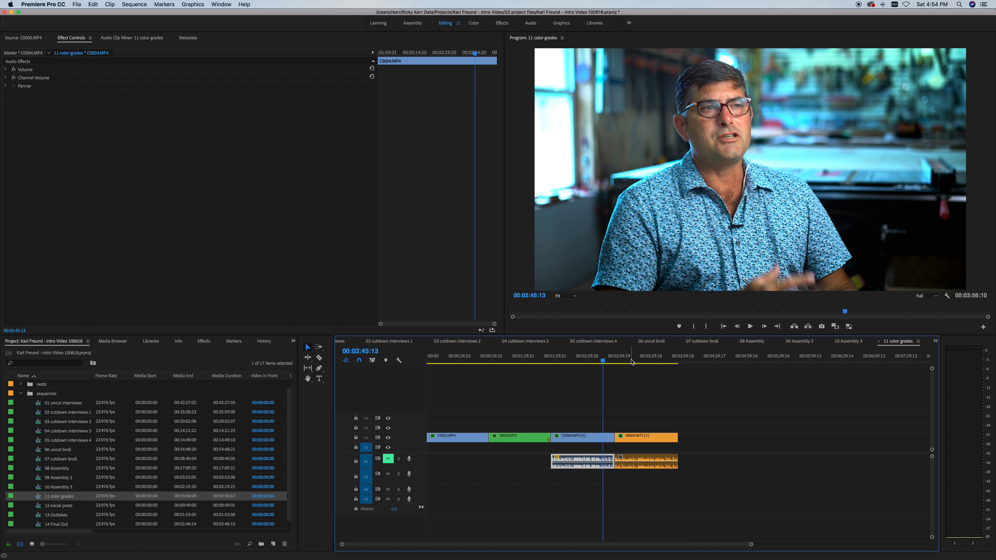
left_click(631, 362)
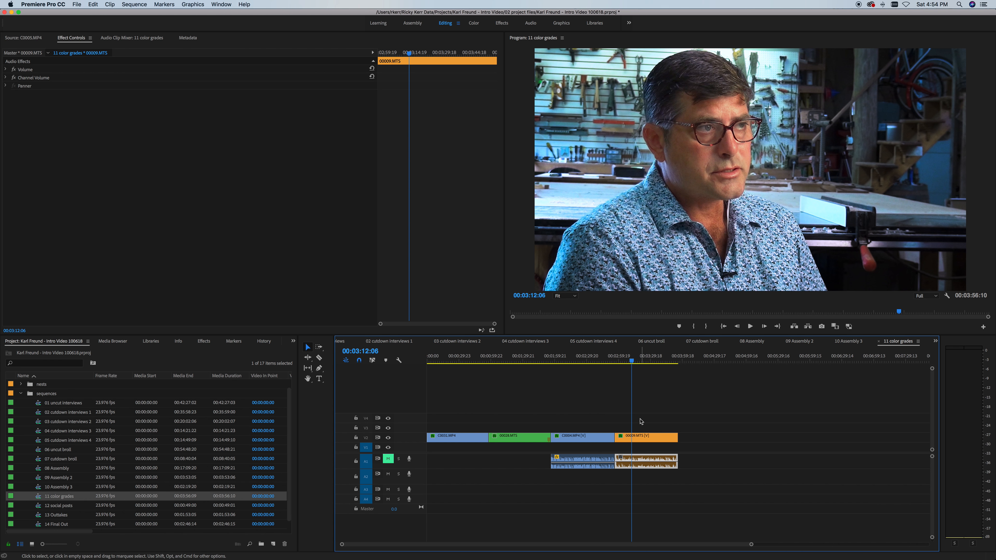
left_click(634, 435)
Step: Turn off the first and second Lumetri Color grades on 00009.MTS, then open 12 social posts
left_click(14, 184)
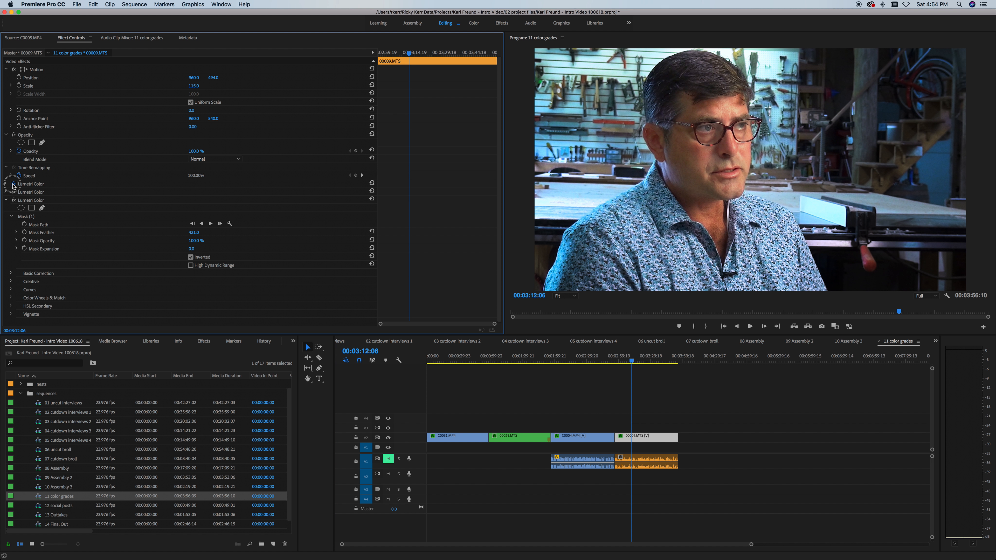
left_click(13, 199)
left_click(14, 199)
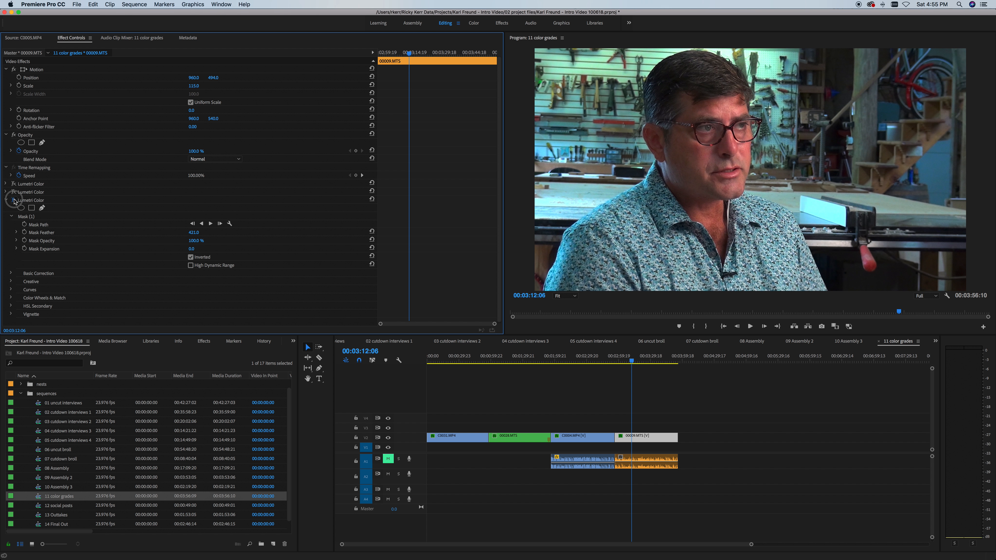
left_click(14, 192)
left_click(447, 415)
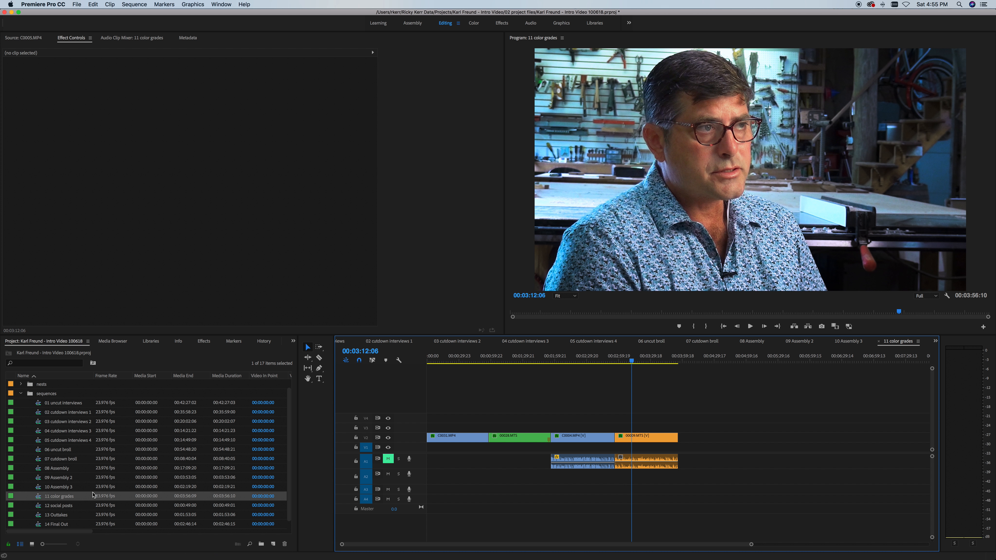
left_click(39, 507)
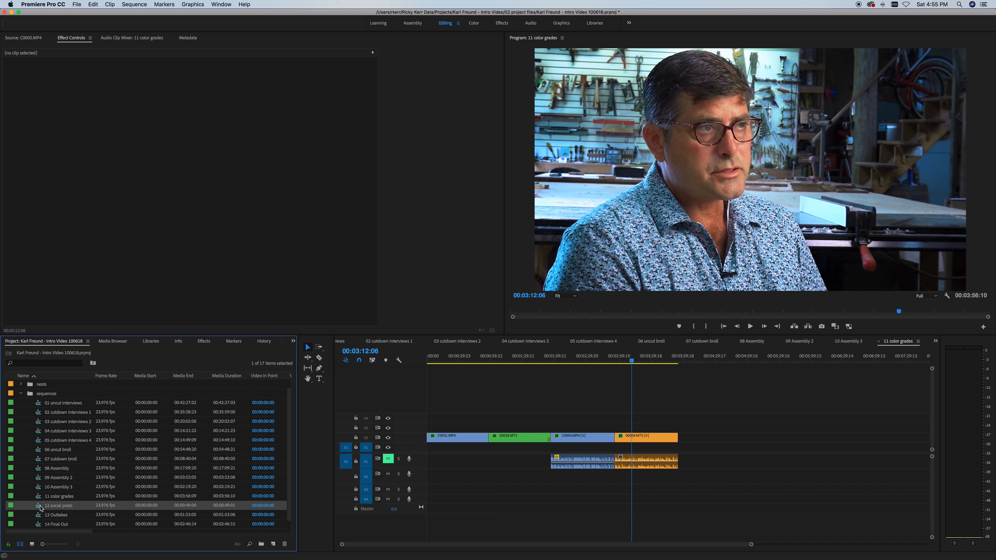
double_click(38, 506)
Step: Scrub through the opening of 12 social posts, then open the 13 Outtakes sequence
left_click_drag(427, 365, 420, 399)
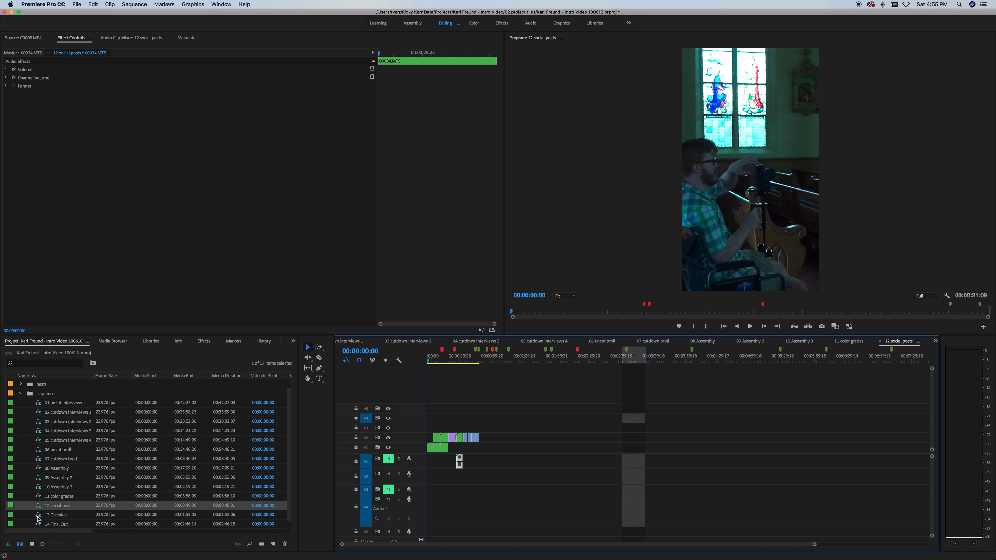
double_click(38, 518)
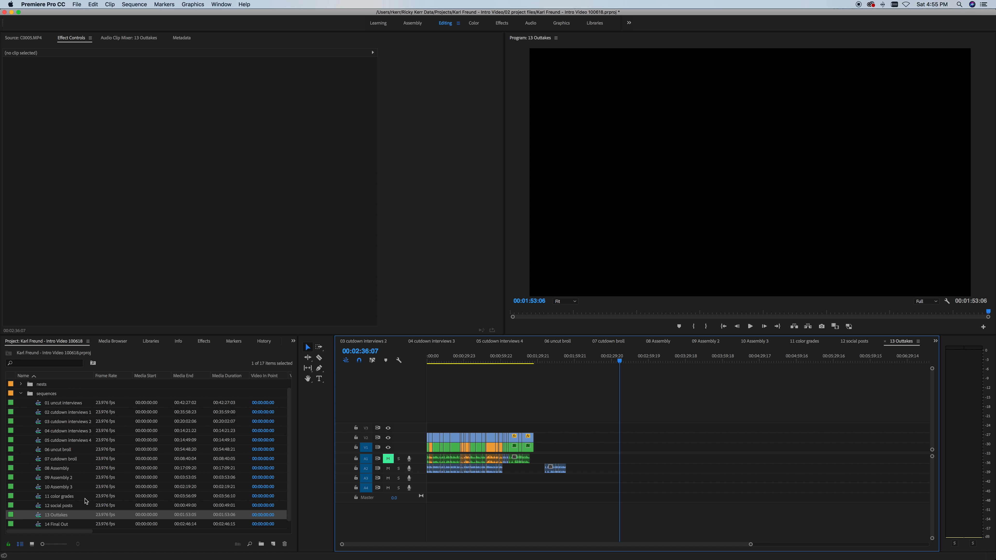
Step: Step through 13 Outtakes at 00:00:15:19, 00:00:25:06 and 00:01:08:04, then save
left_click_drag(455, 357, 420, 364)
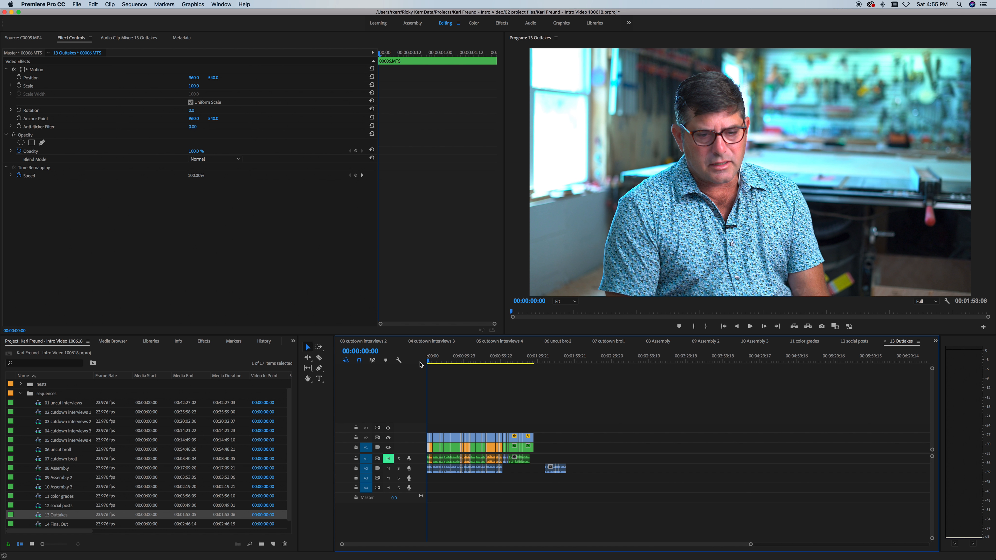
left_click(448, 361)
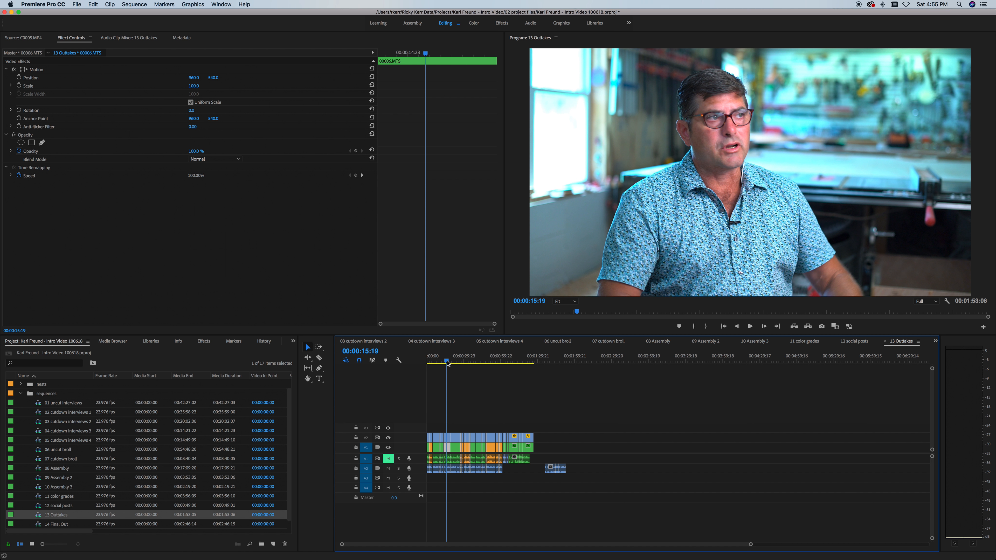
left_click(486, 360)
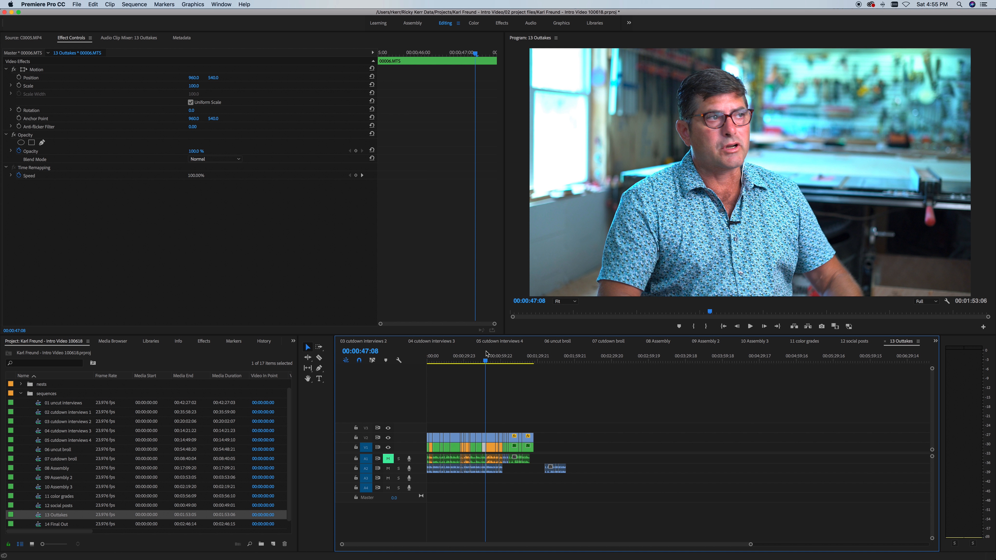
left_click(458, 360)
left_click(445, 421)
left_click(525, 360)
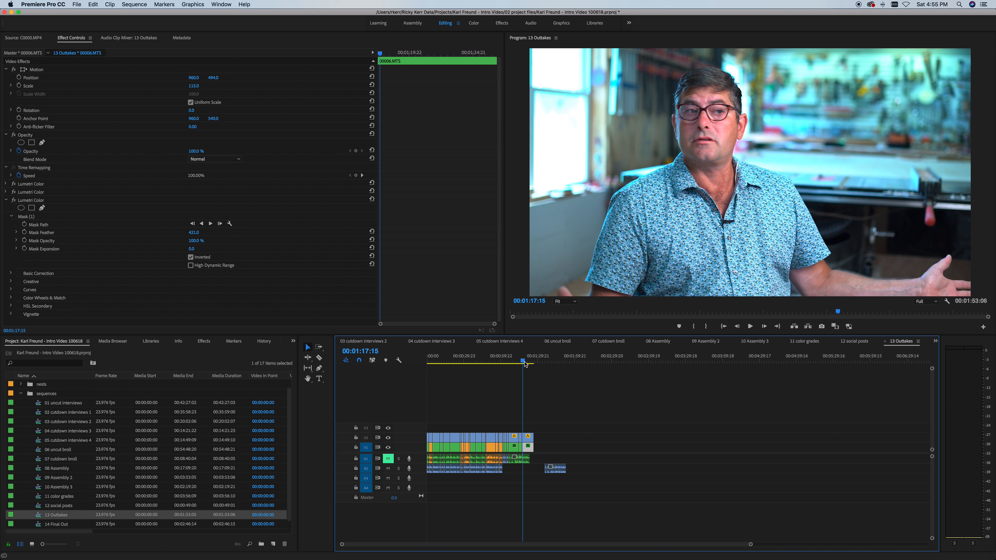
left_click(512, 361)
left_click(567, 401)
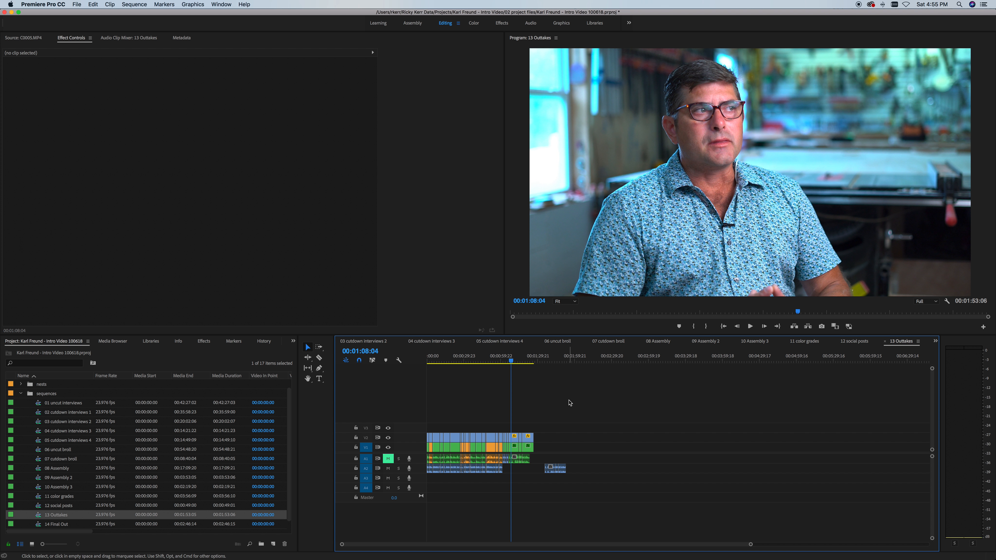
key("super+s")
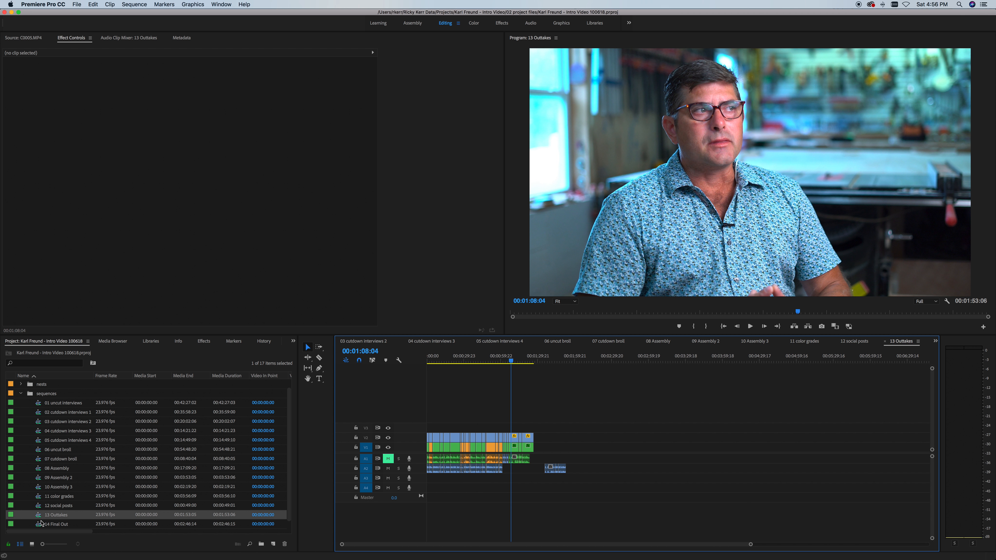
Step: Scrub the outtakes again from 00:00:15:19 to 00:01:26:11, settling at 00:01:11:15
left_click(446, 357)
left_click(478, 395)
left_click_drag(490, 360, 534, 360)
left_click(515, 360)
left_click(580, 406)
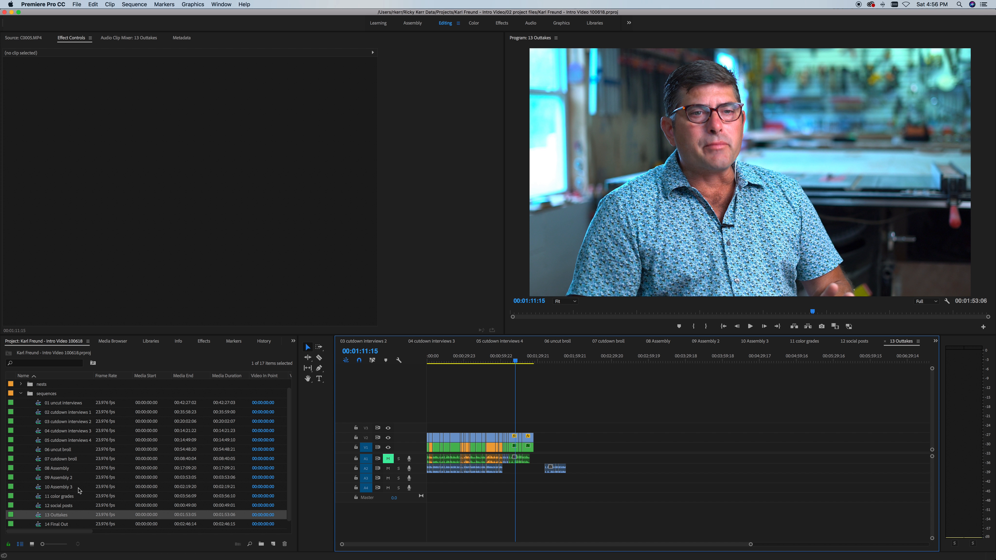
double_click(39, 525)
left_click(505, 393)
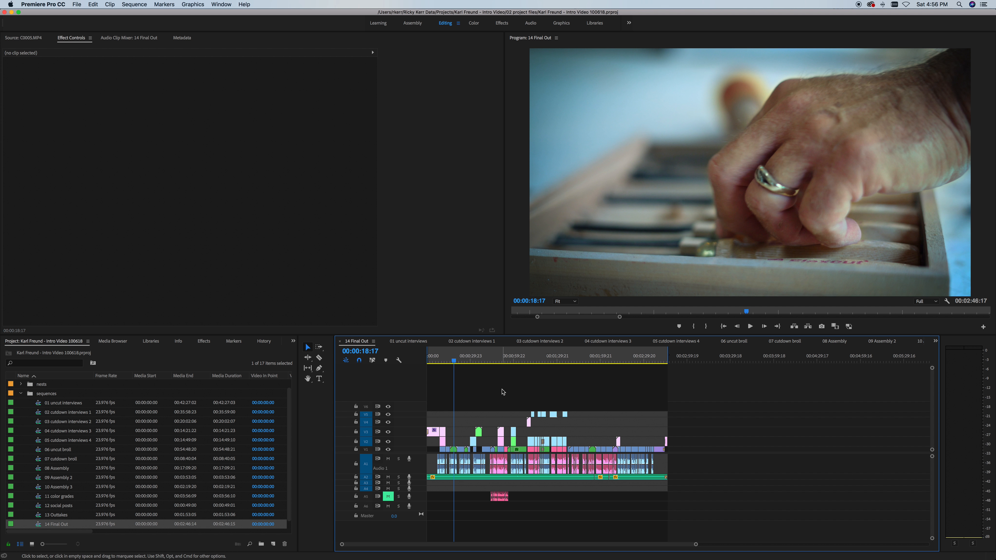
left_click_drag(696, 546, 719, 544)
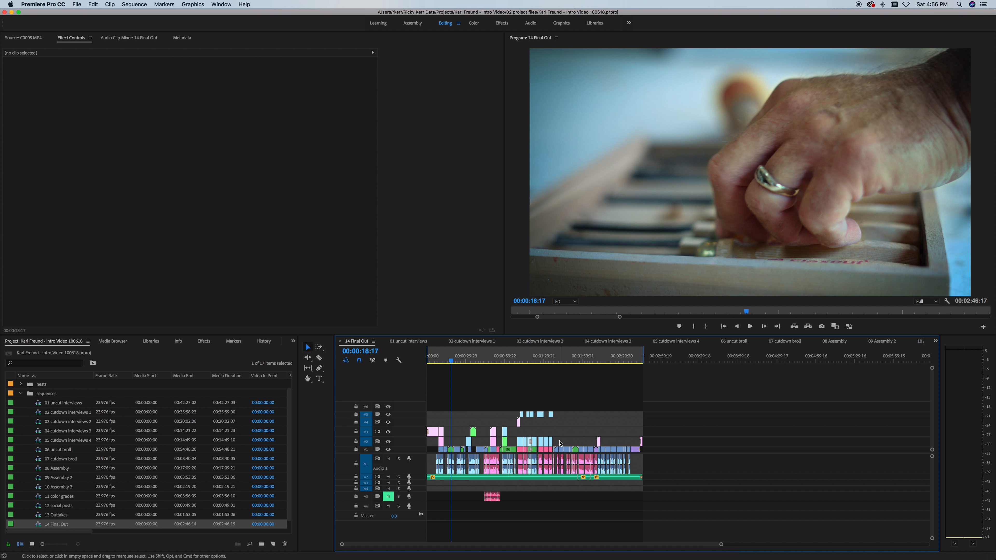
left_click(447, 358)
left_click_drag(447, 358, 441, 372)
key("space")
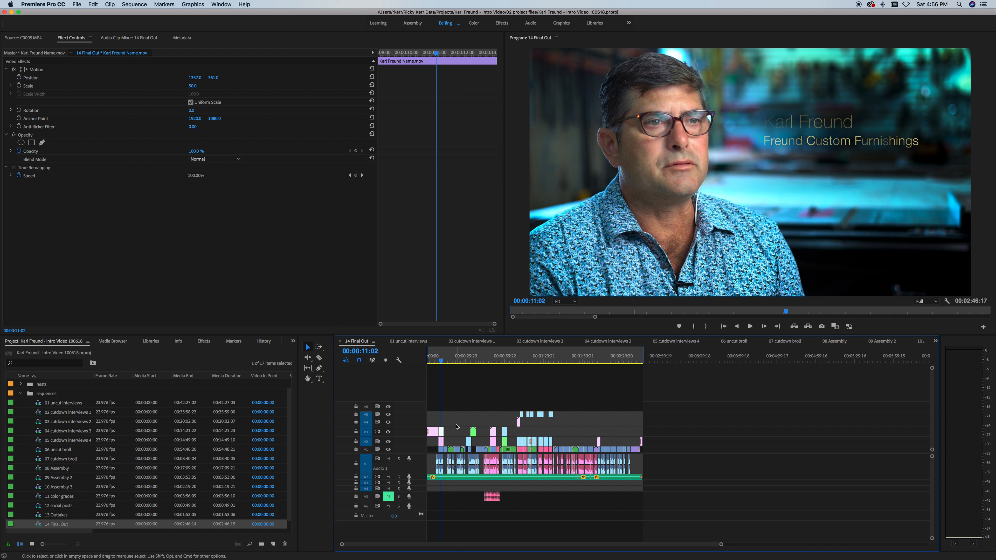
Step: Jump near the end of 14 Final Out, placing the playhead at 00:02:34:16
left_click(606, 414)
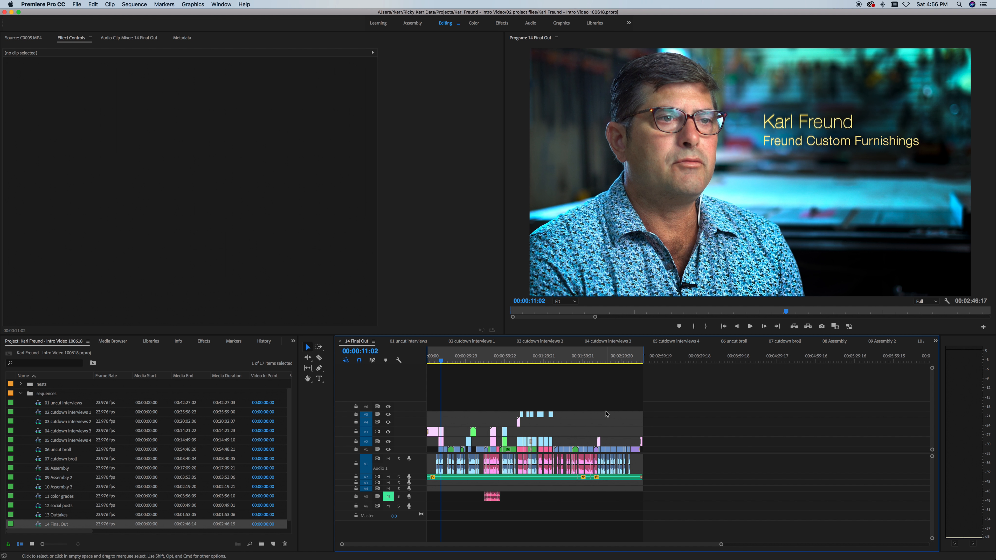
scroll(607, 414, "right", 2)
left_click(602, 478)
left_click(610, 359)
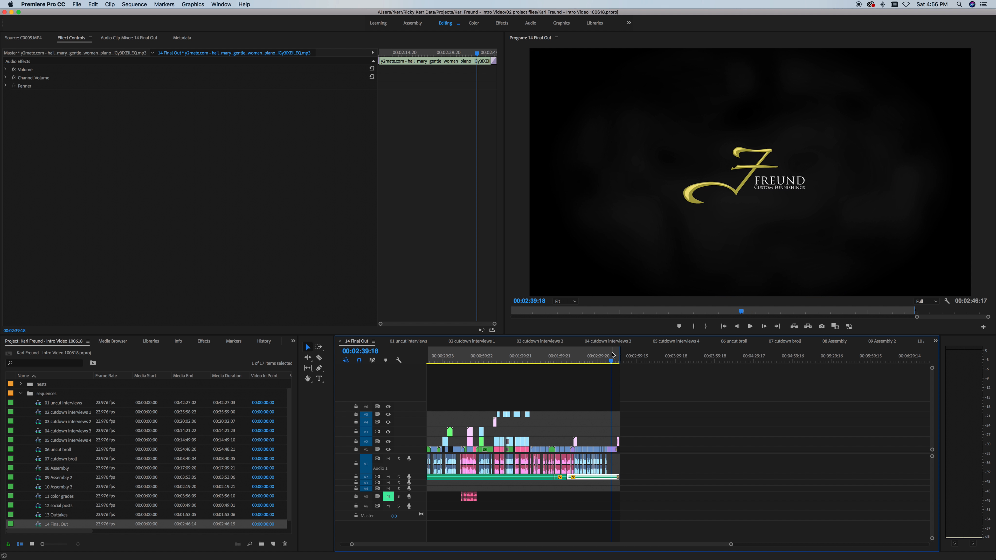
left_click(604, 361)
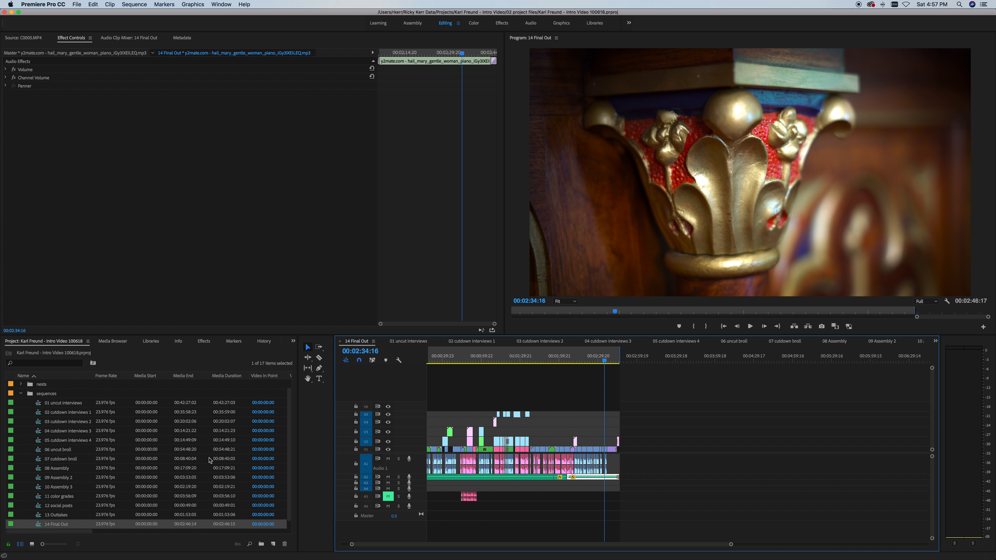
scroll(431, 467, "left", 2)
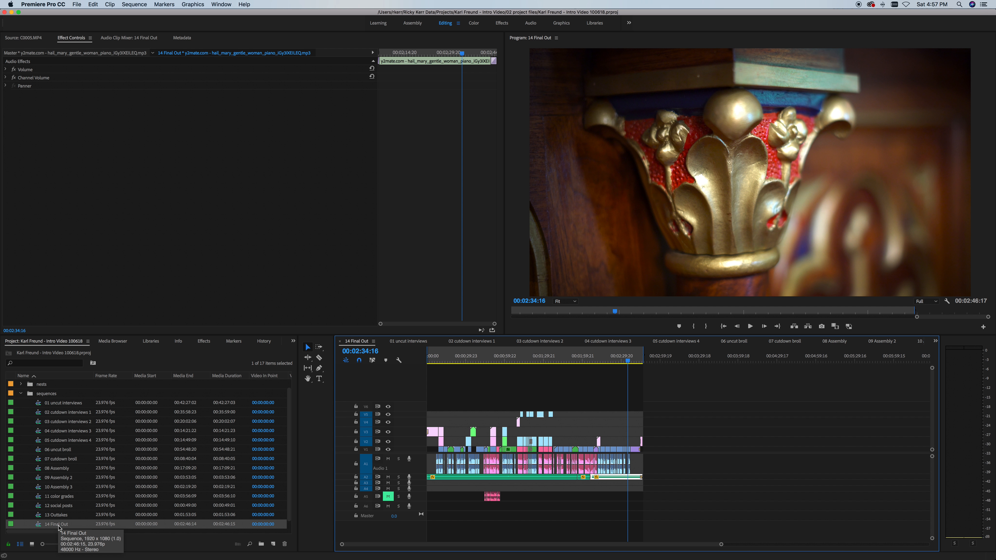
Step: Expand the sequences folder and browse its list from 01 uncut interviews to 14 Final Out
left_click(23, 393)
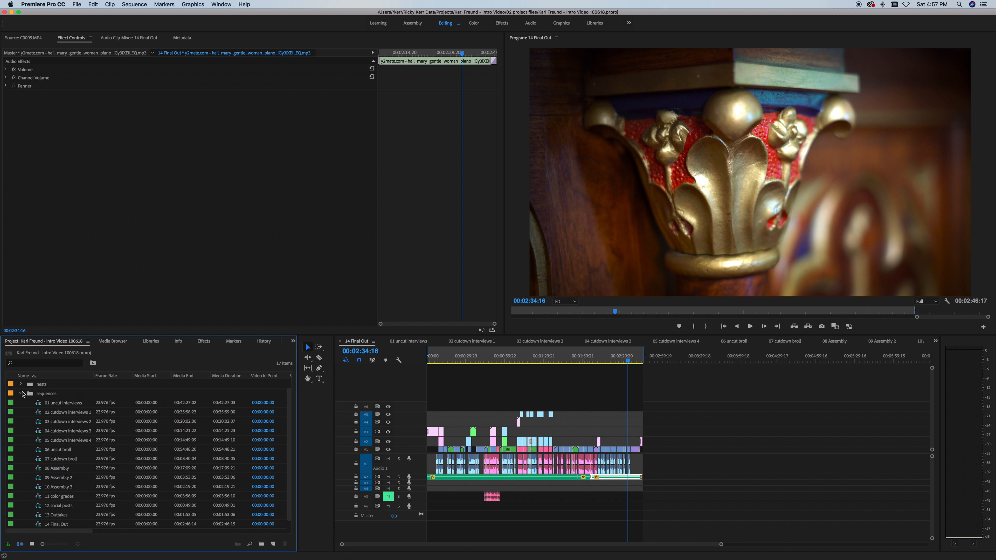
left_click(22, 393)
left_click(20, 394)
left_click(20, 395)
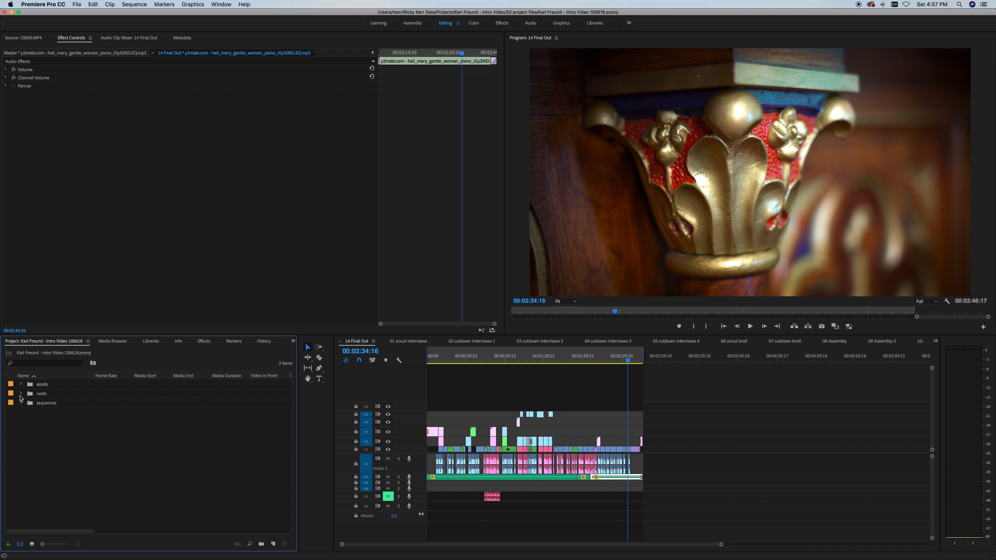
left_click(21, 402)
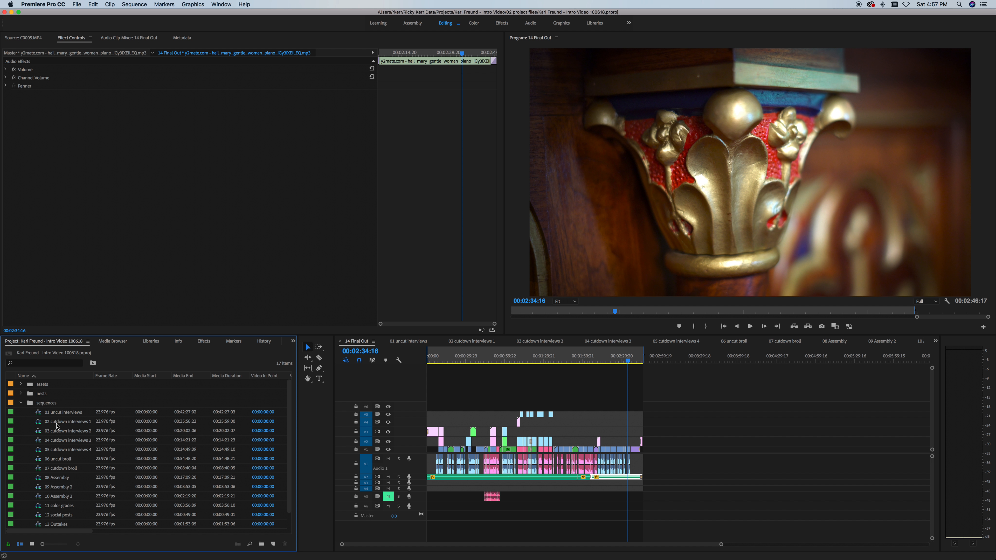
left_click(58, 412)
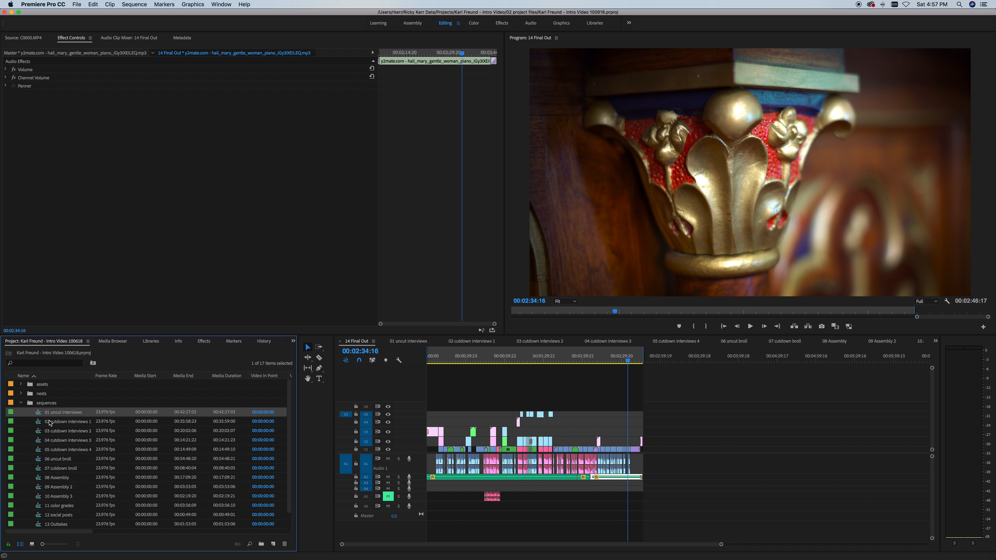
scroll(53, 416, "down", 1)
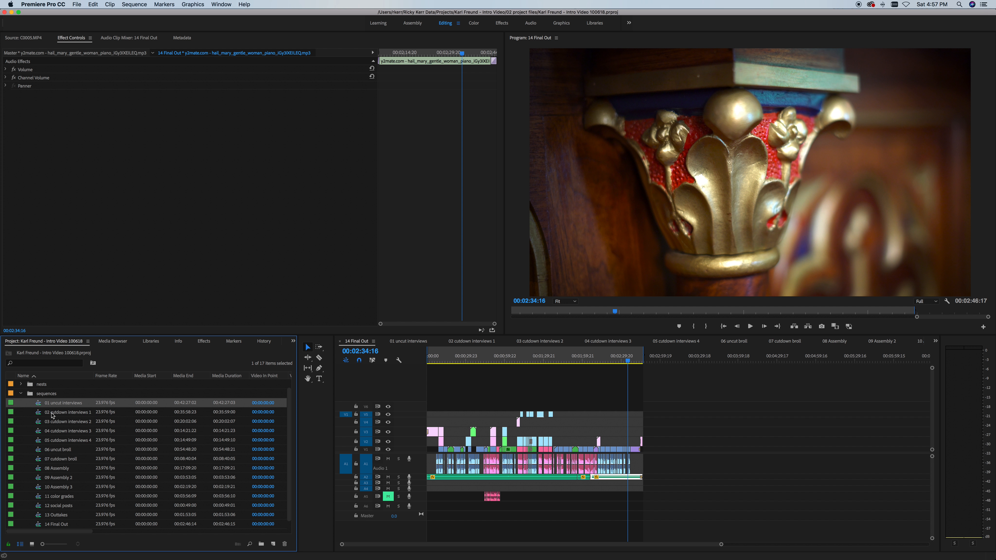
left_click(52, 525)
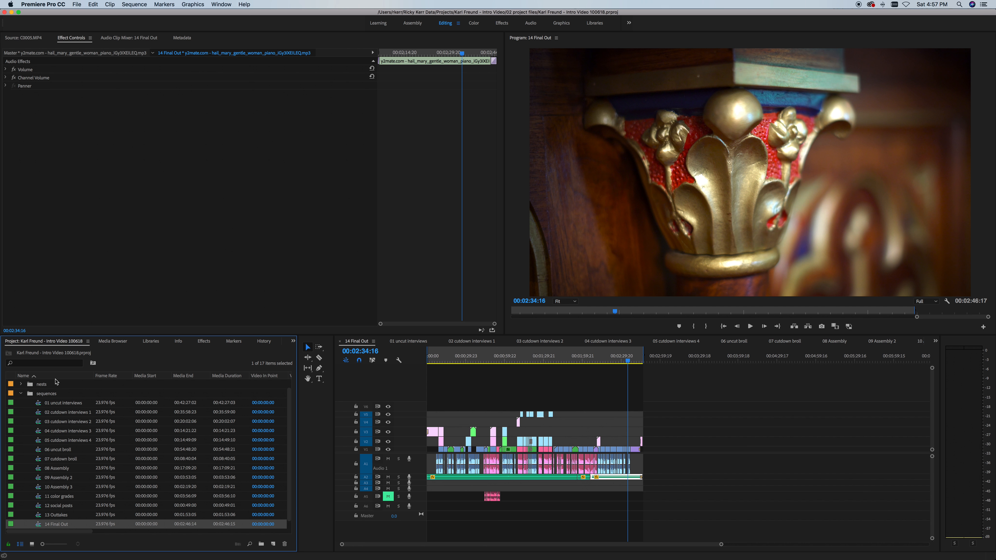
left_click(47, 404)
left_click(62, 526)
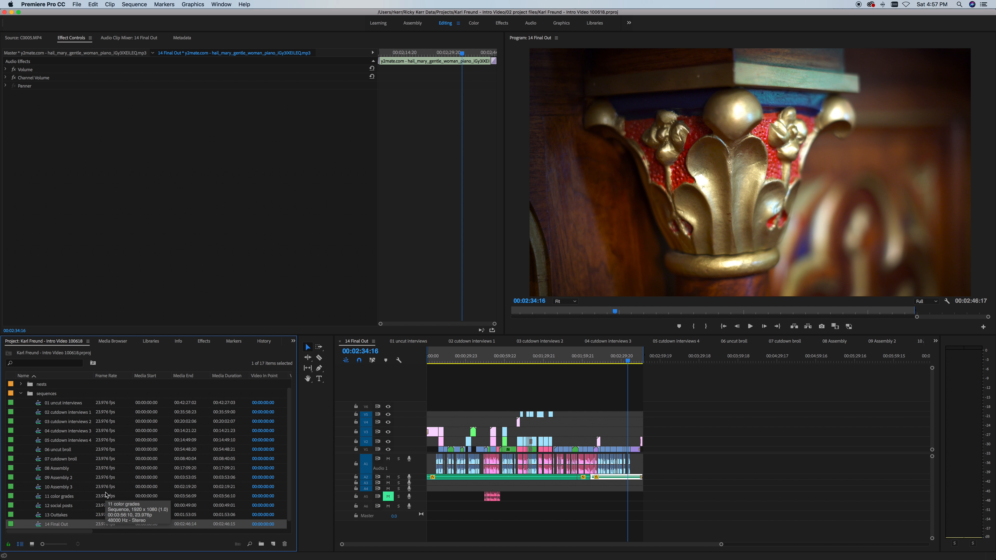
left_click(64, 403)
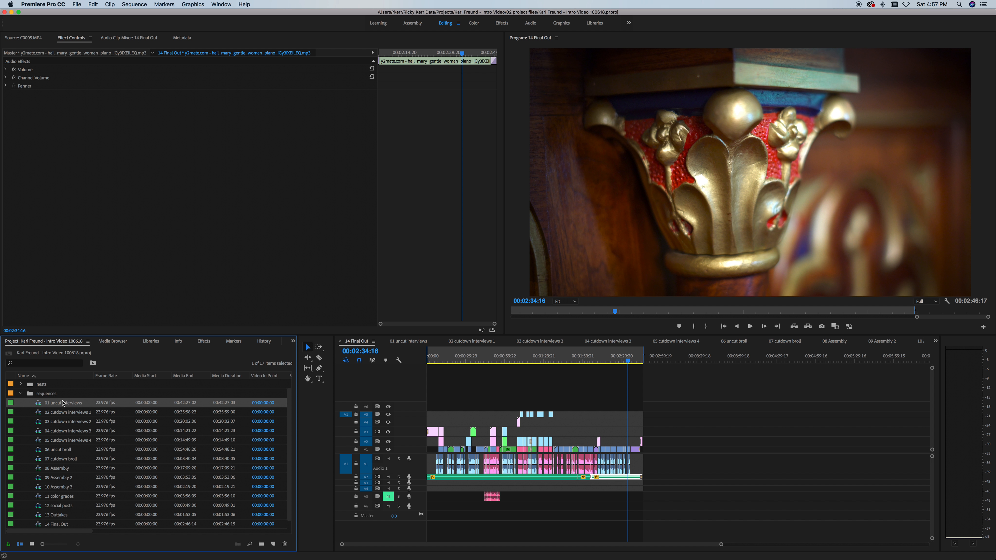
Step: Open sequences 01 through 05 in turn, ending on 05 cutdown interviews 4, and collapse the folder
double_click(39, 404)
double_click(39, 413)
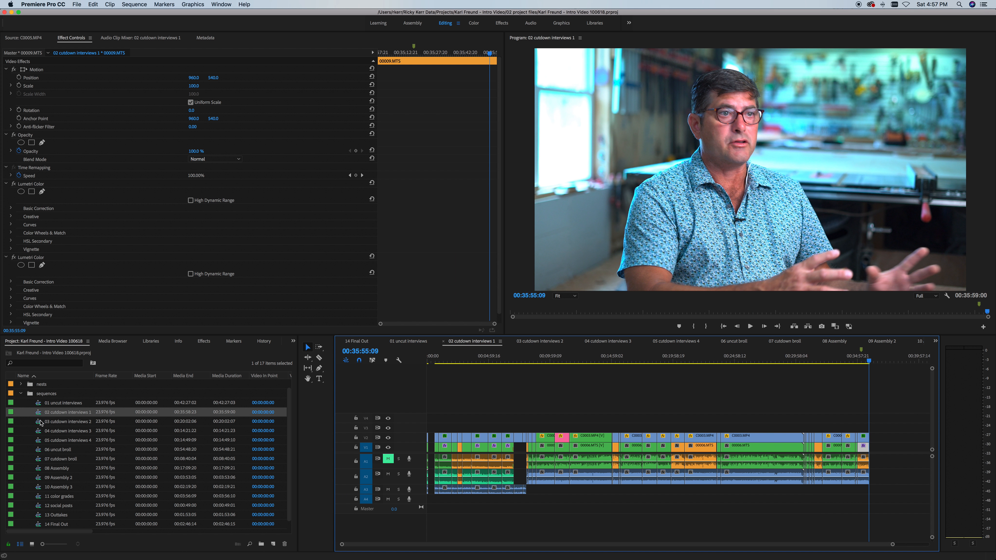
left_click(40, 422)
double_click(38, 432)
left_click(38, 446)
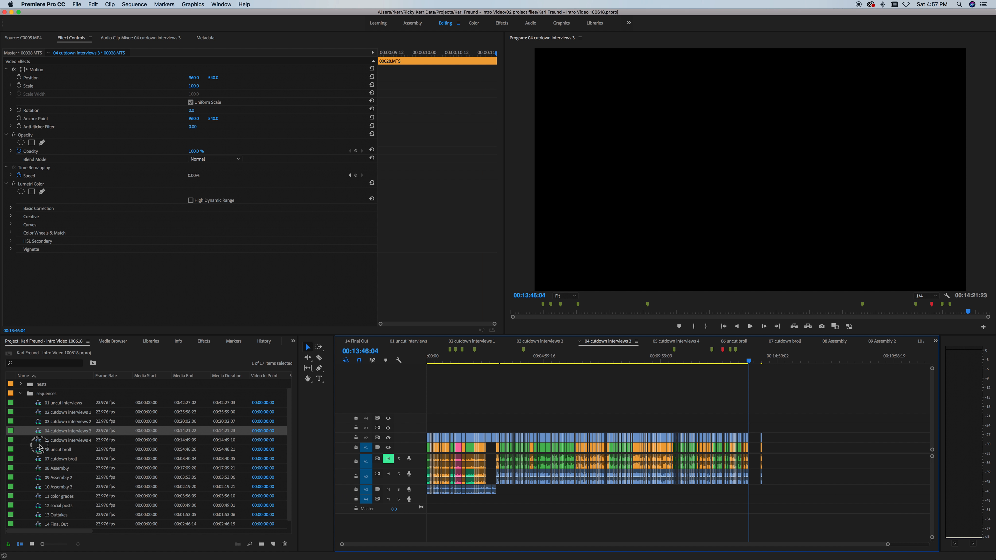
left_click(38, 440)
double_click(39, 442)
left_click(21, 393)
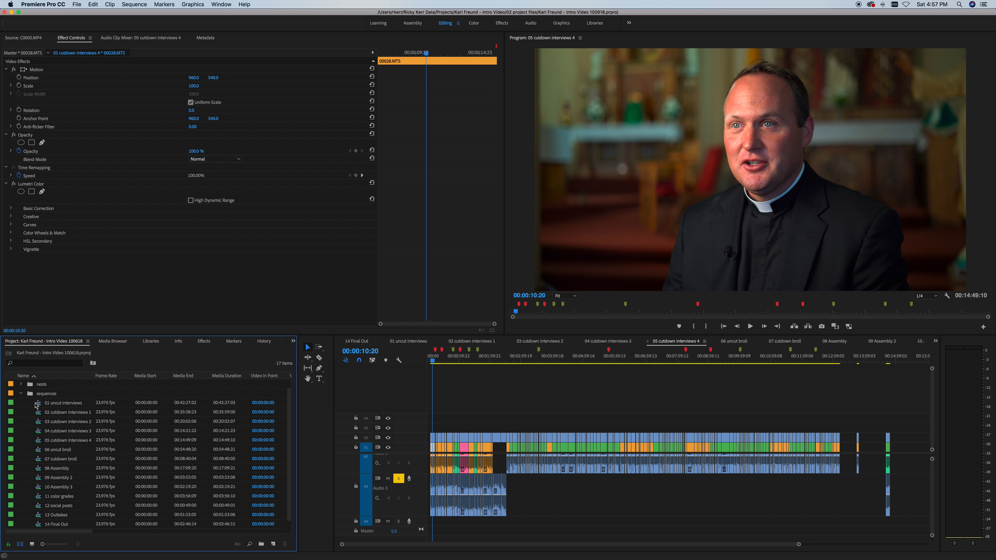
left_click(585, 422)
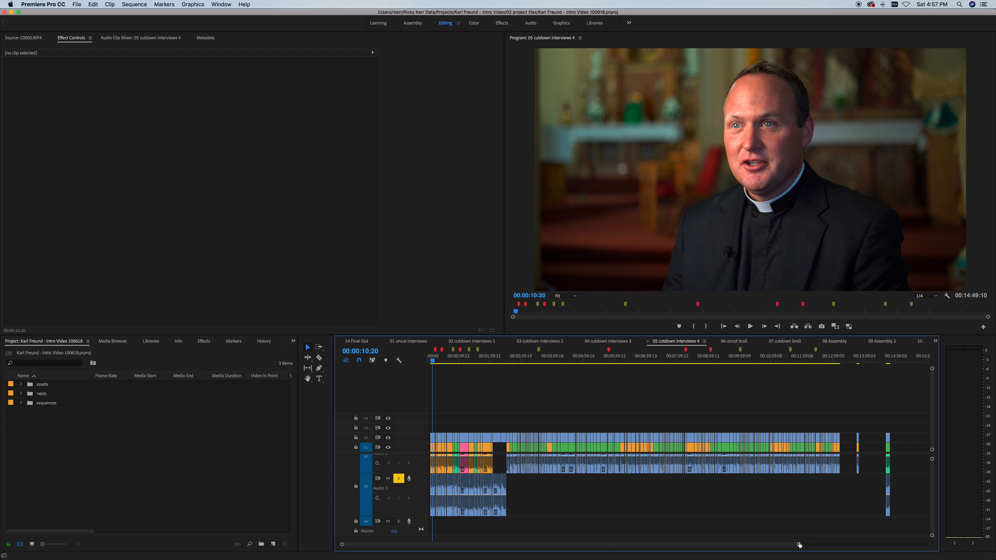
left_click_drag(799, 547, 869, 545)
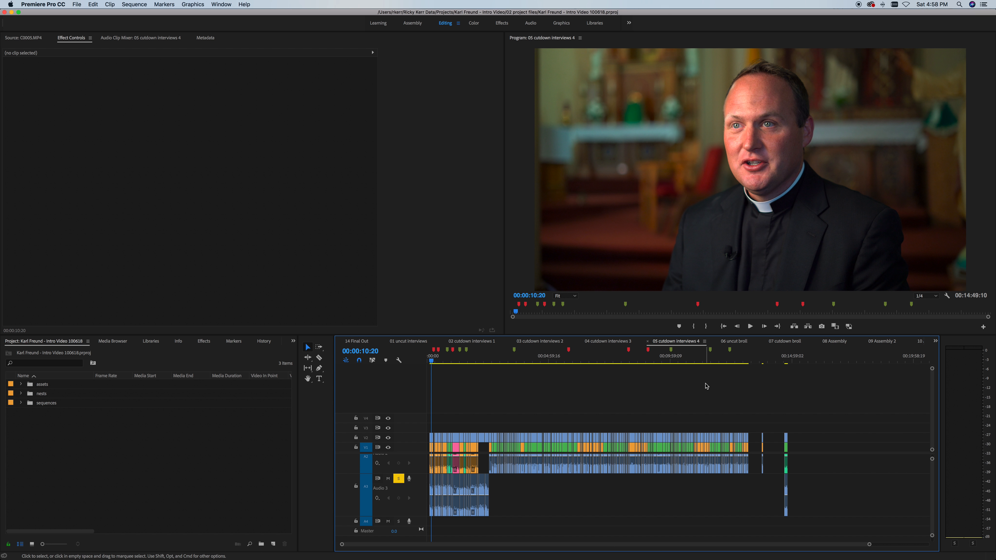
left_click(22, 384)
left_click(21, 385)
left_click(22, 385)
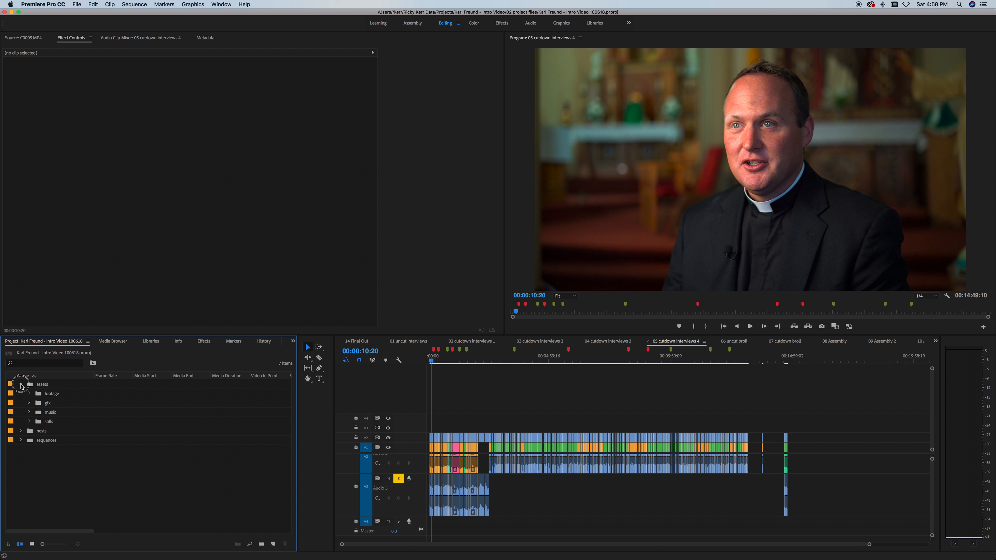
left_click(22, 384)
left_click(22, 394)
left_click(21, 394)
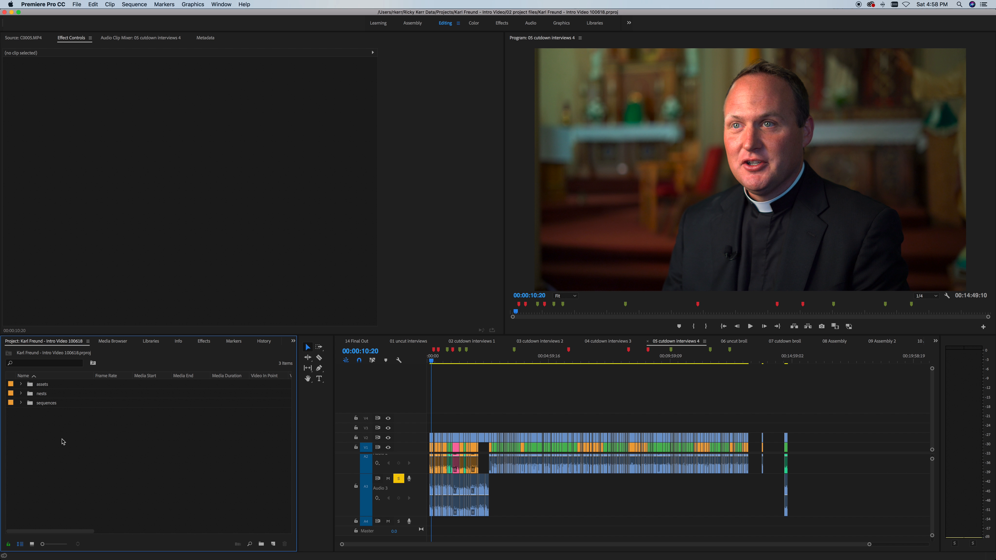